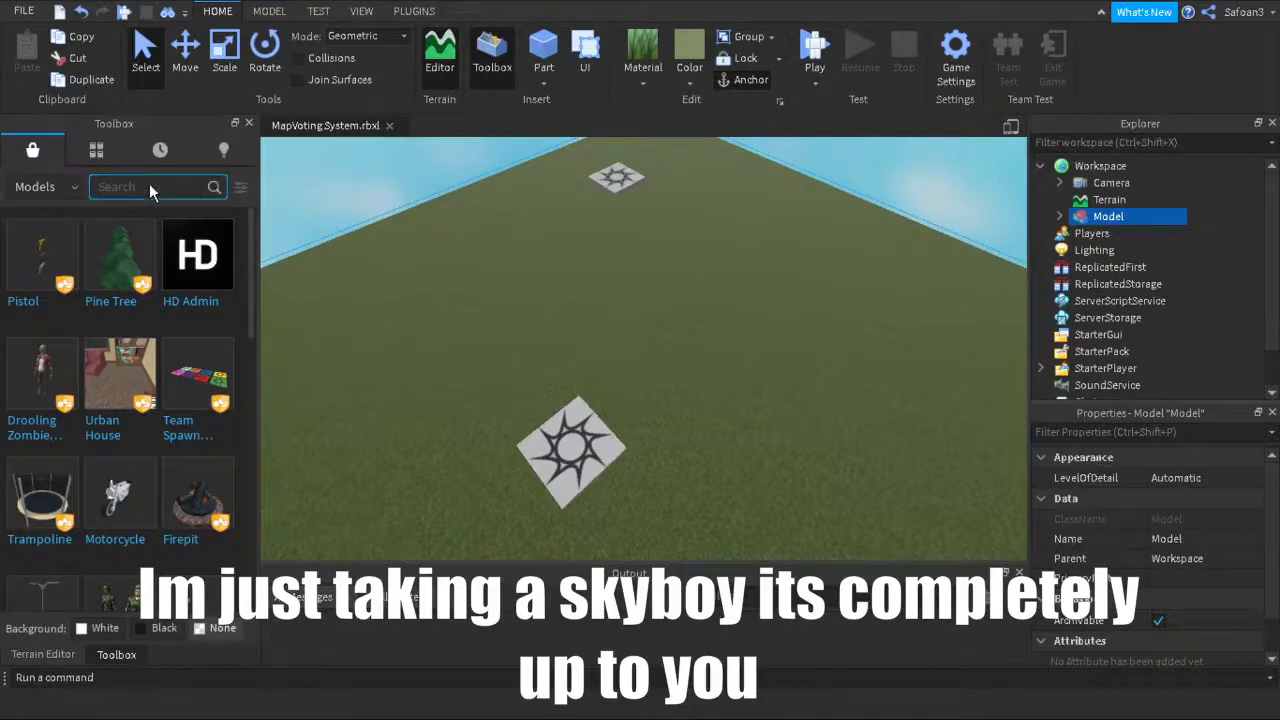
Search the model library for "Sky" and insert the Beautiful Sky skybox into the place.
{"action": "type", "text": "Sky"}
{"action": "key", "text": "Return"}
{"action": "right_click_drag", "start_coordinate": [730, 405], "coordinate": [762, 422]}
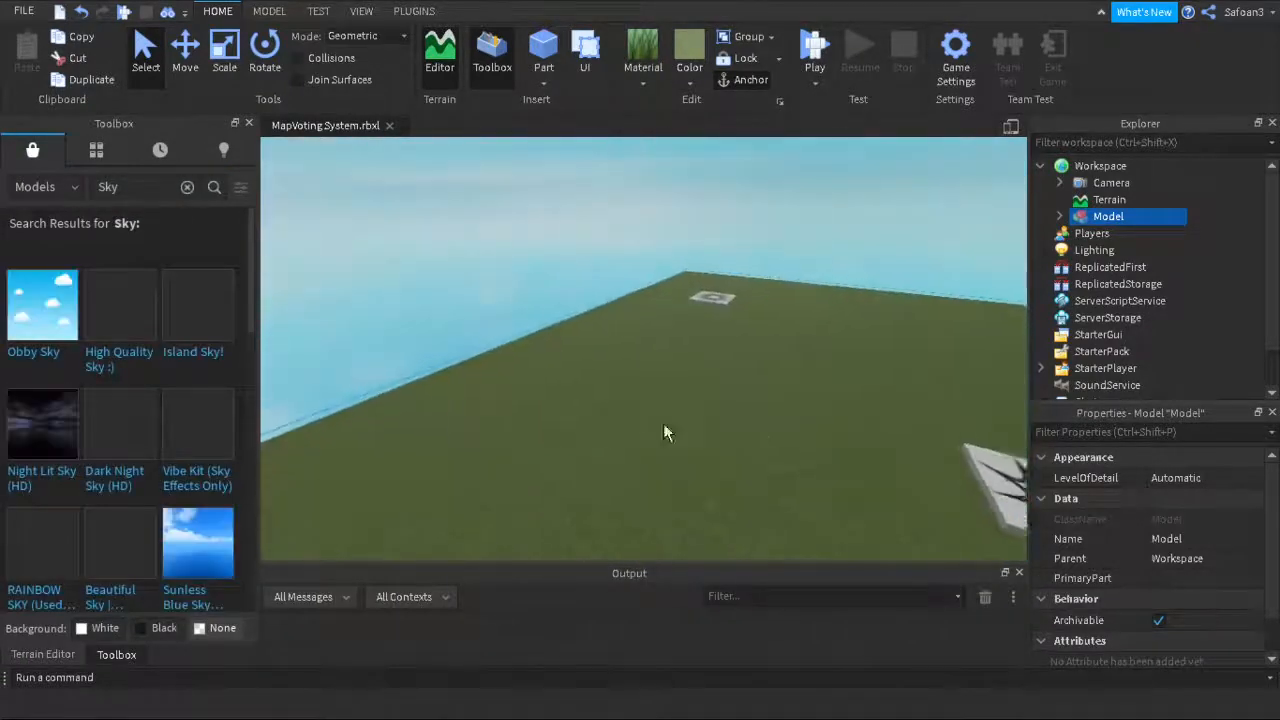
{"action": "left_click", "coordinate": [122, 548]}
{"action": "mouse_move", "coordinate": [766, 237]}
{"action": "right_mouse_down"}
{"action": "mouse_move", "coordinate": [777, 237]}
{"action": "mouse_move", "coordinate": [761, 232]}
{"action": "right_mouse_up"}
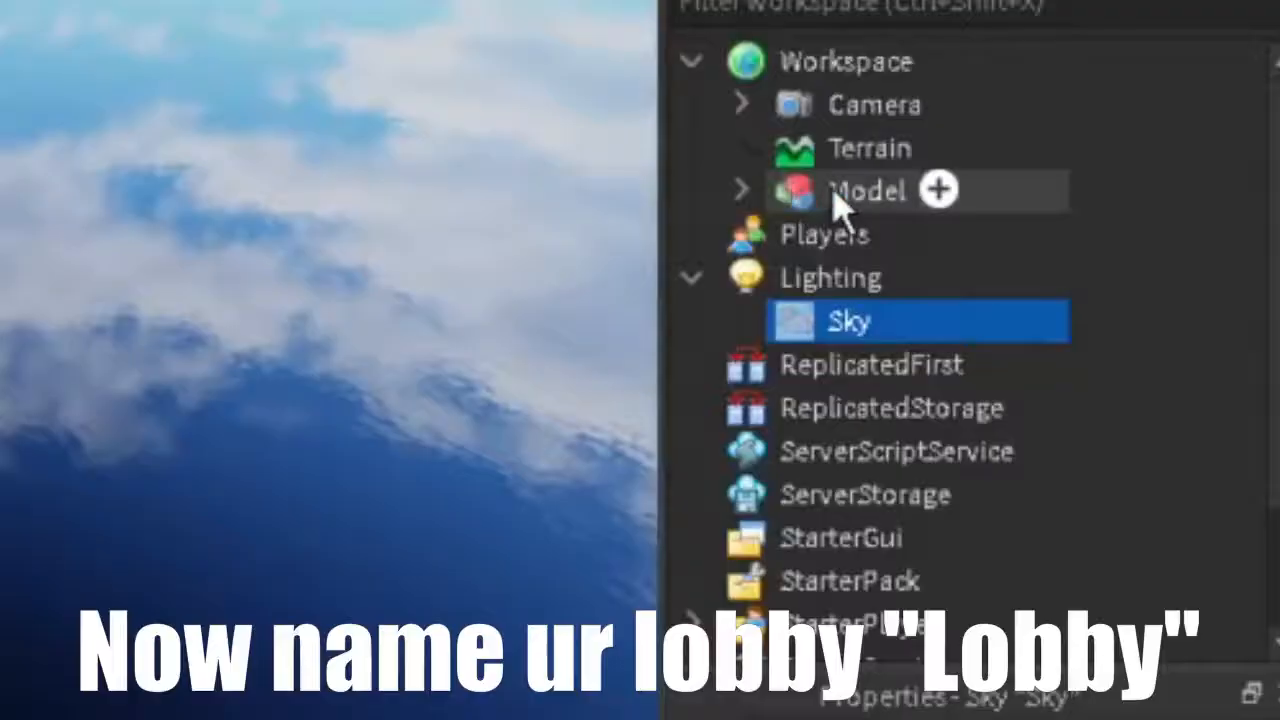
Rename the spawn platform model in Workspace to Lobby.
{"action": "left_click", "coordinate": [1097, 219]}
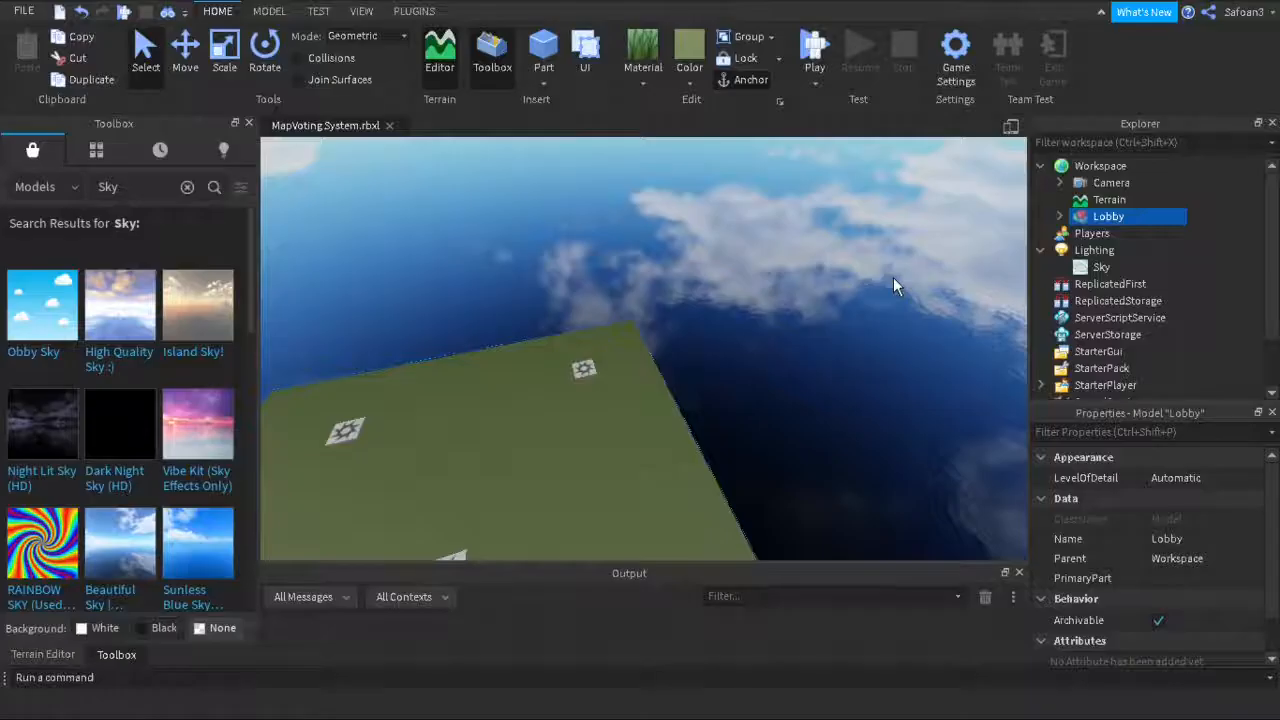
{"action": "left_click", "coordinate": [894, 279]}
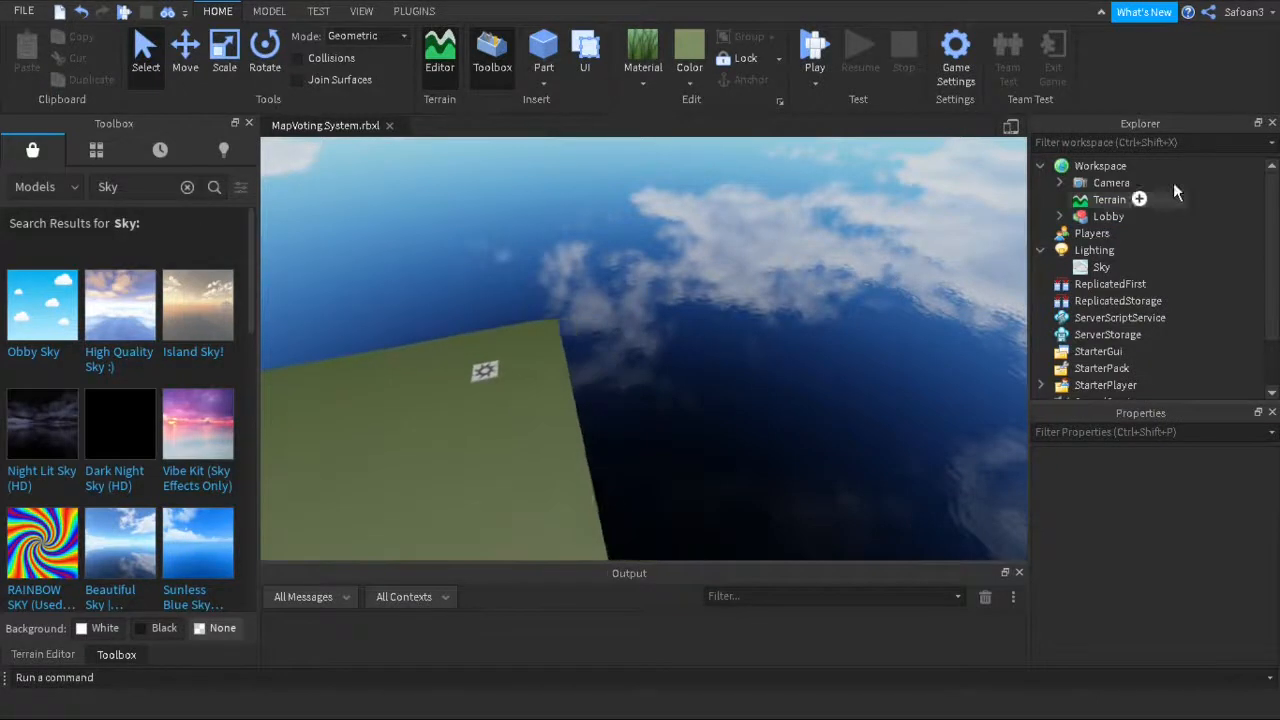
Insert a folder in Workspace and give it a string attribute named Image.
{"action": "right_click_drag", "start_coordinate": [908, 243], "coordinate": [921, 237]}
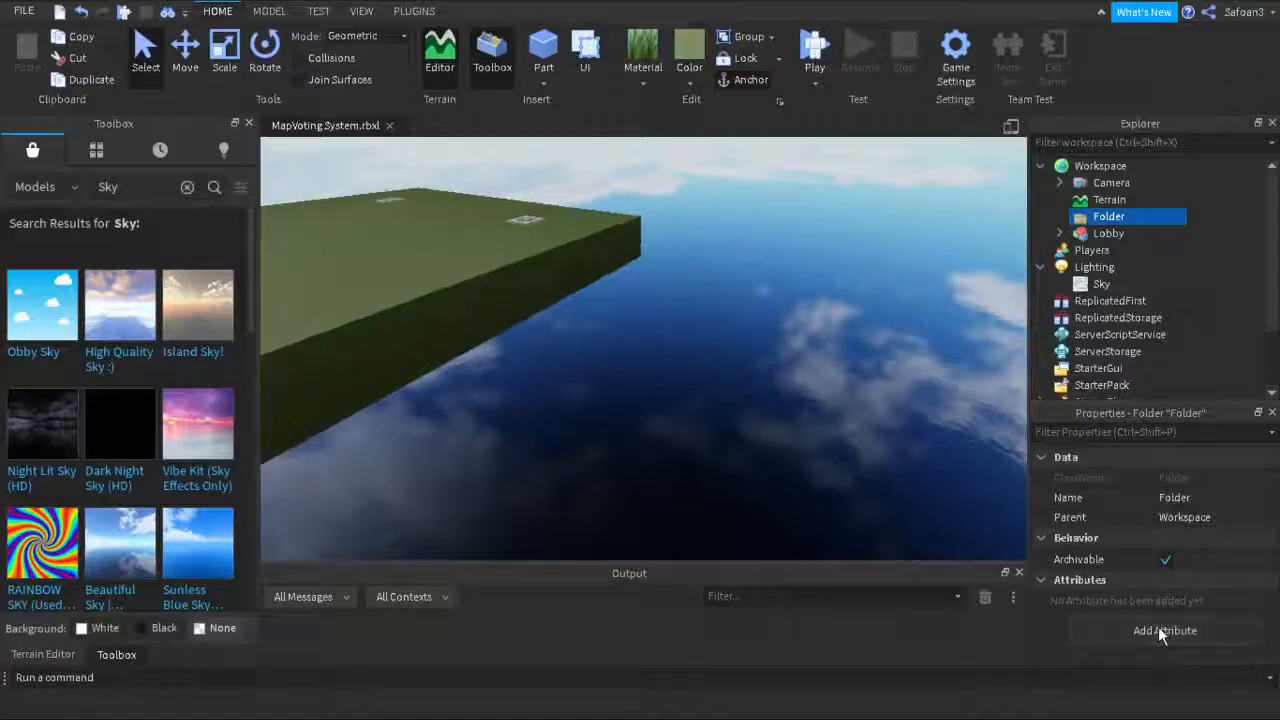
{"action": "left_click", "coordinate": [940, 588]}
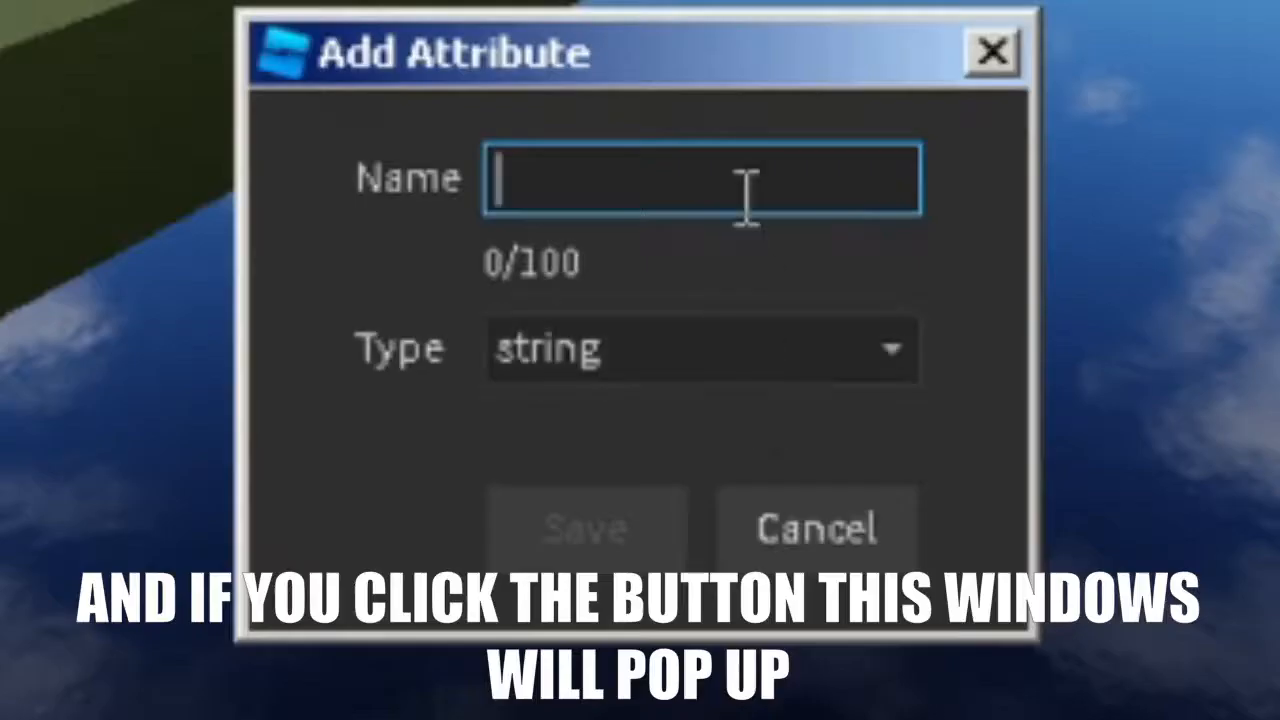
{"action": "type", "text": "Image"}
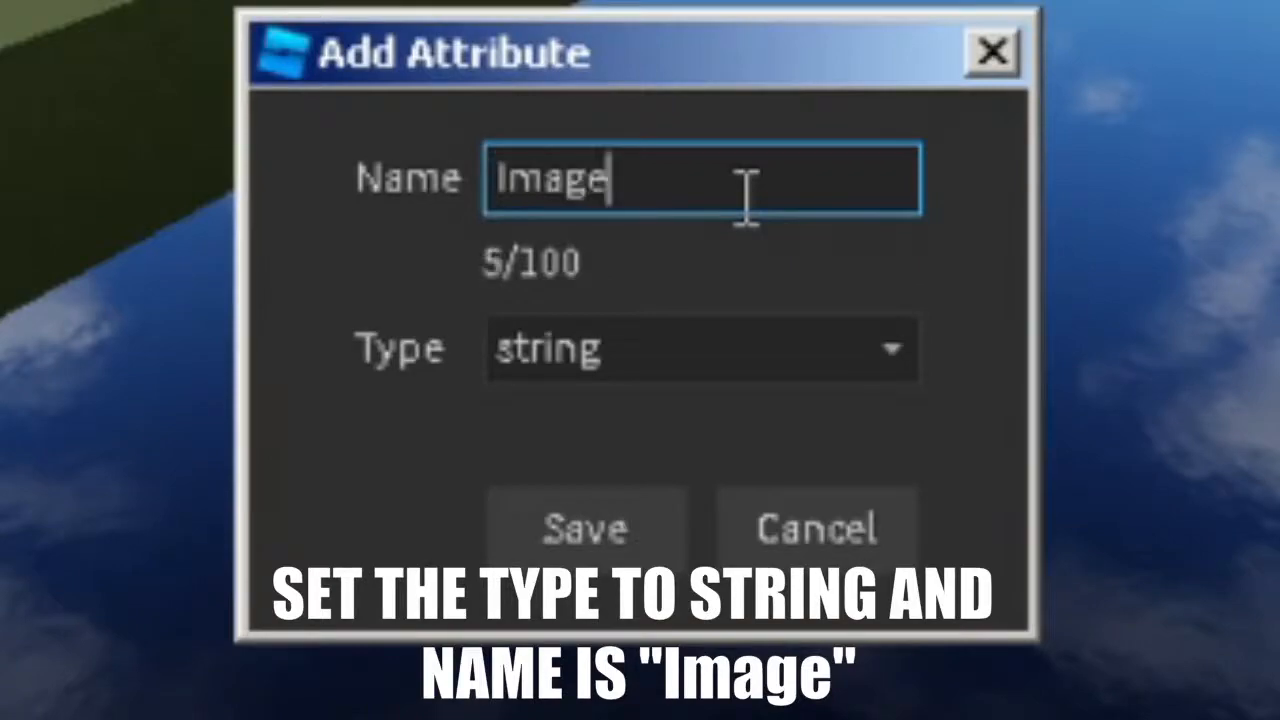
{"action": "left_click", "coordinate": [530, 560]}
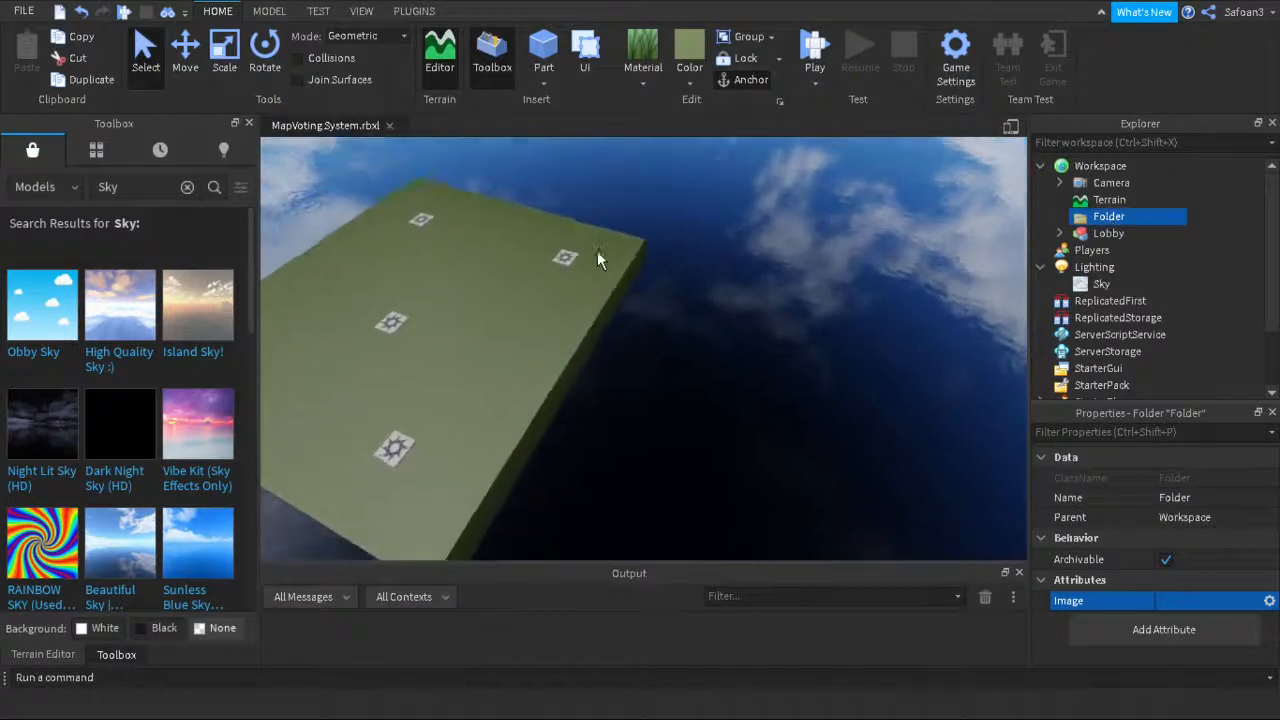
Put a copy of the lobby's Baseplate into the new folder and move it away from the lobby.
{"action": "left_click", "coordinate": [1059, 233]}
{"action": "left_click_drag", "start_coordinate": [1117, 325], "coordinate": [1125, 352]}
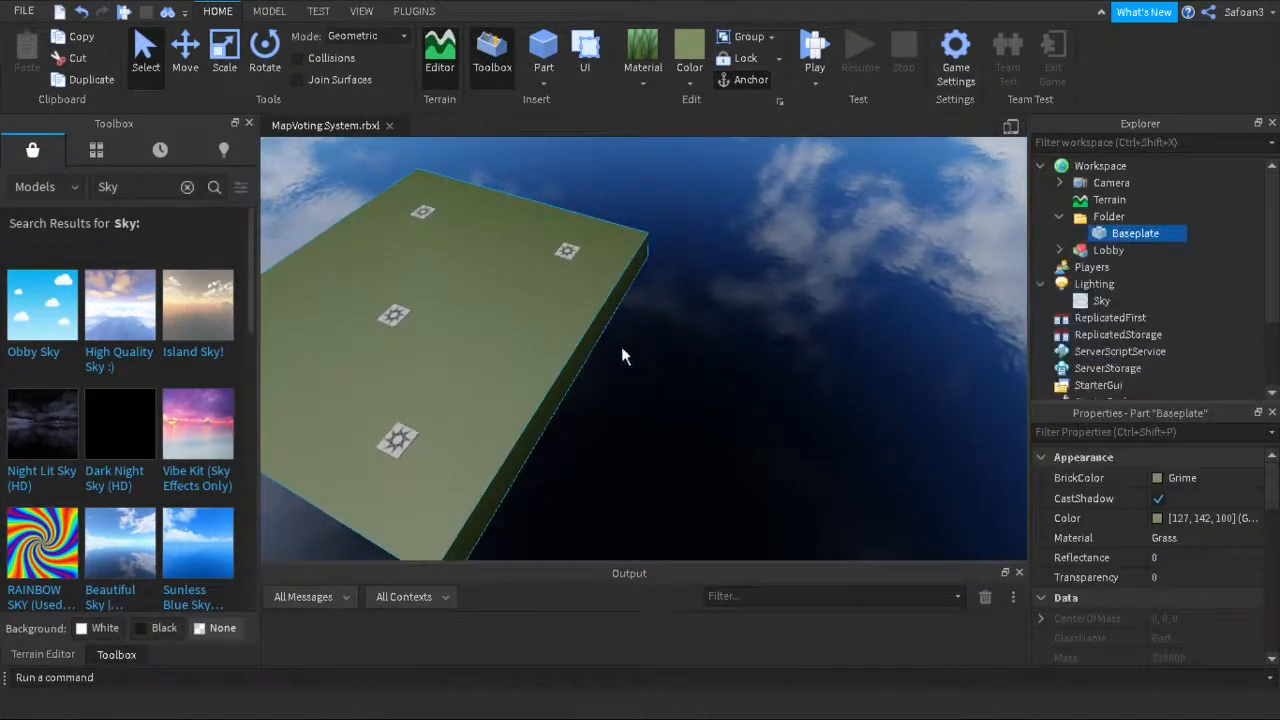
{"action": "key", "text": "ctrl+2"}
{"action": "right_click_drag", "start_coordinate": [622, 356], "coordinate": [763, 366]}
{"action": "left_click_drag", "start_coordinate": [763, 366], "coordinate": [817, 240]}
{"action": "key", "text": "f"}
{"action": "mouse_move", "coordinate": [849, 271]}
{"action": "right_mouse_down"}
{"action": "mouse_move", "coordinate": [811, 264]}
{"action": "mouse_move", "coordinate": [857, 263]}
{"action": "right_mouse_up"}
Scale the copied Baseplate up on its sides into a much larger map floor.
{"action": "key", "text": "ctrl+3"}
{"action": "left_click_drag", "start_coordinate": [826, 323], "coordinate": [857, 337]}
{"action": "right_click_drag", "start_coordinate": [857, 337], "coordinate": [769, 434]}
{"action": "left_click_drag", "start_coordinate": [727, 384], "coordinate": [745, 443]}
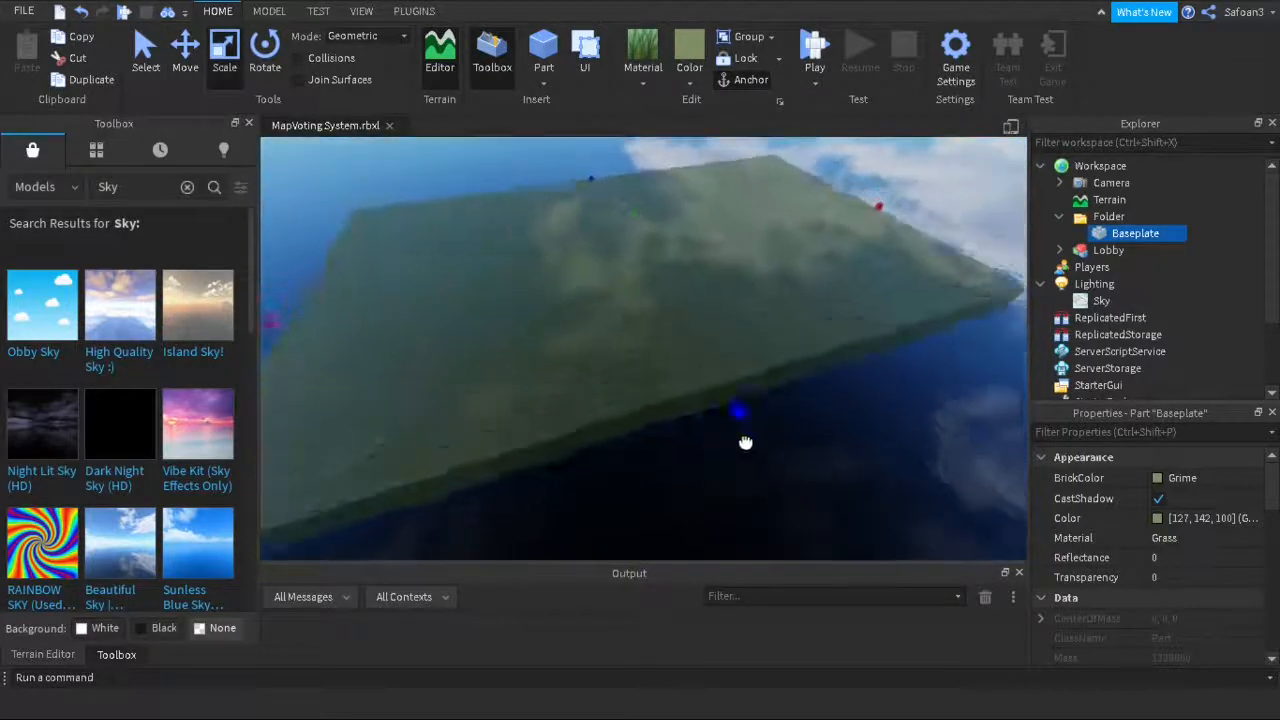
{"action": "right_click_drag", "start_coordinate": [745, 443], "coordinate": [700, 420]}
{"action": "left_click_drag", "start_coordinate": [690, 420], "coordinate": [617, 463]}
{"action": "right_click_drag", "start_coordinate": [617, 463], "coordinate": [780, 270]}
{"action": "left_click_drag", "start_coordinate": [785, 250], "coordinate": [797, 211]}
{"action": "left_click", "coordinate": [700, 166]}
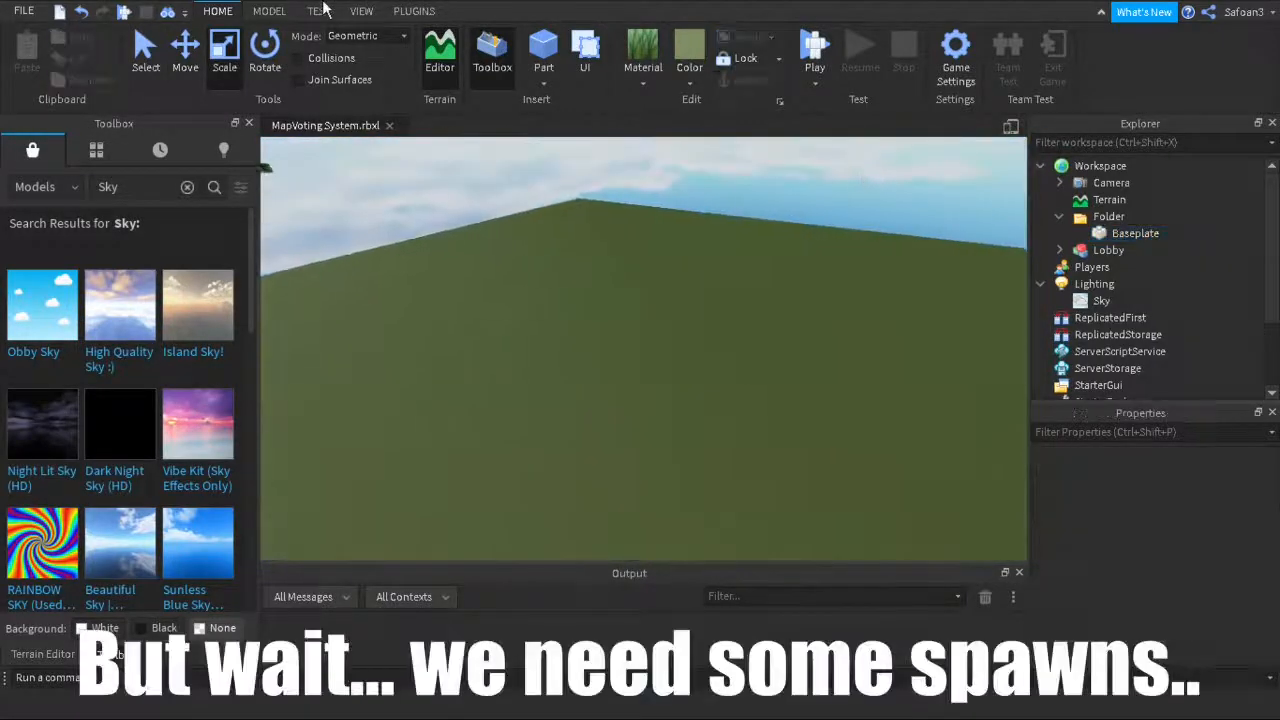
Insert a plain part on the map floor and resize it into a wide, flat spawn pad.
{"action": "left_click", "coordinate": [541, 55]}
{"action": "scroll", "coordinate": [686, 309], "scroll_direction": "up", "scroll_amount": 5}
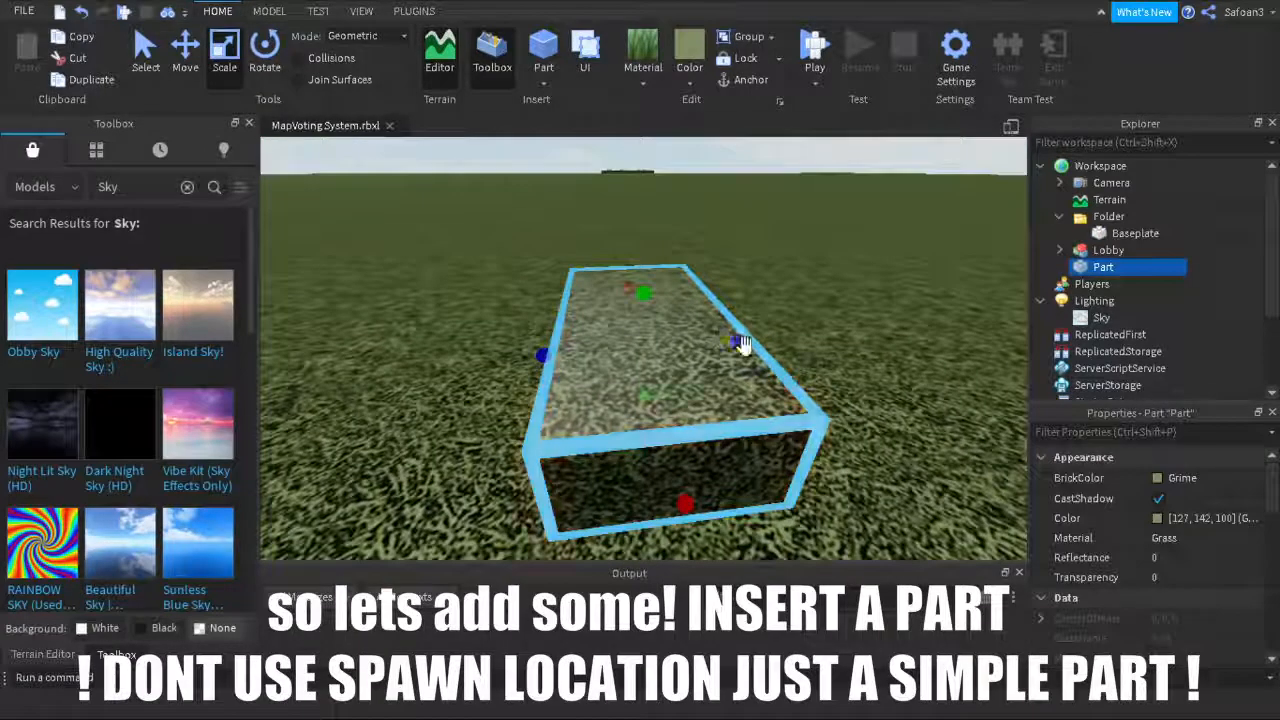
{"action": "left_click_drag", "start_coordinate": [684, 468], "coordinate": [654, 462]}
{"action": "left_click_drag", "start_coordinate": [724, 337], "coordinate": [771, 346]}
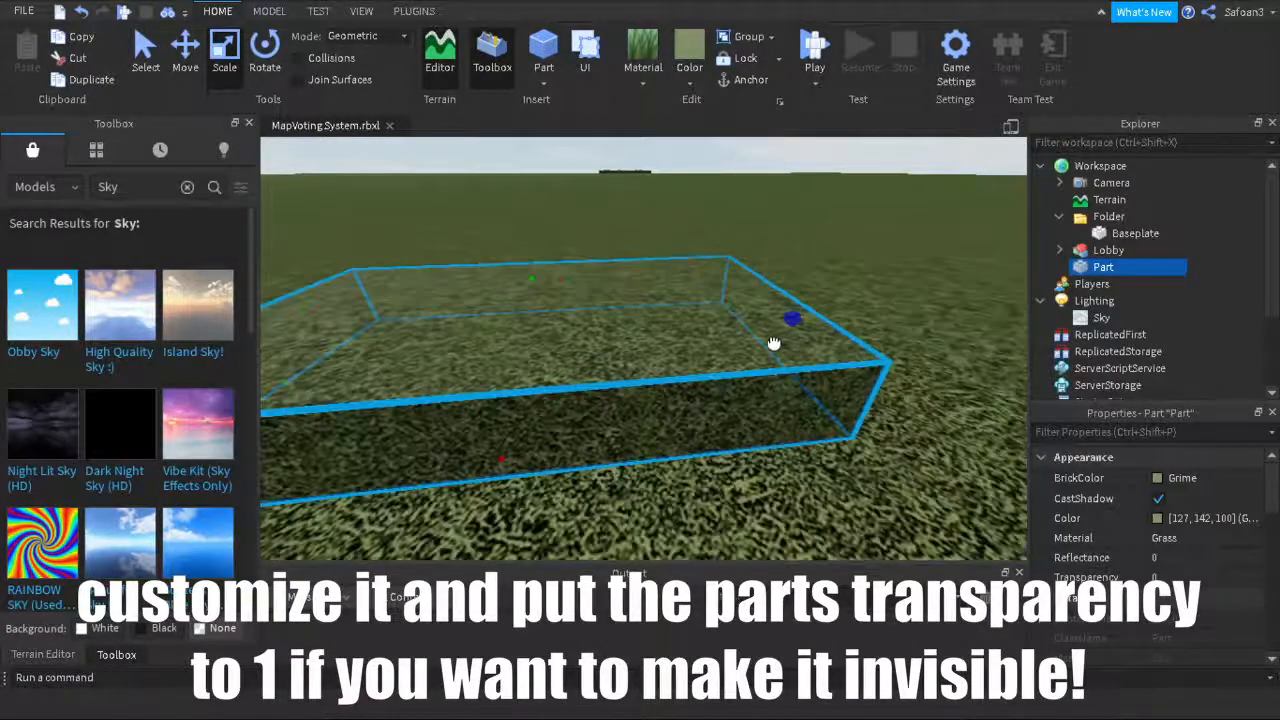
{"action": "scroll", "coordinate": [640, 410], "scroll_direction": "down", "scroll_amount": 4}
{"action": "left_click_drag", "start_coordinate": [606, 392], "coordinate": [608, 453]}
{"action": "scroll", "coordinate": [680, 171], "scroll_direction": "up", "scroll_amount": 4}
Color the spawn pad Mid gray and set its material to Metal.
{"action": "left_click", "coordinate": [690, 82]}
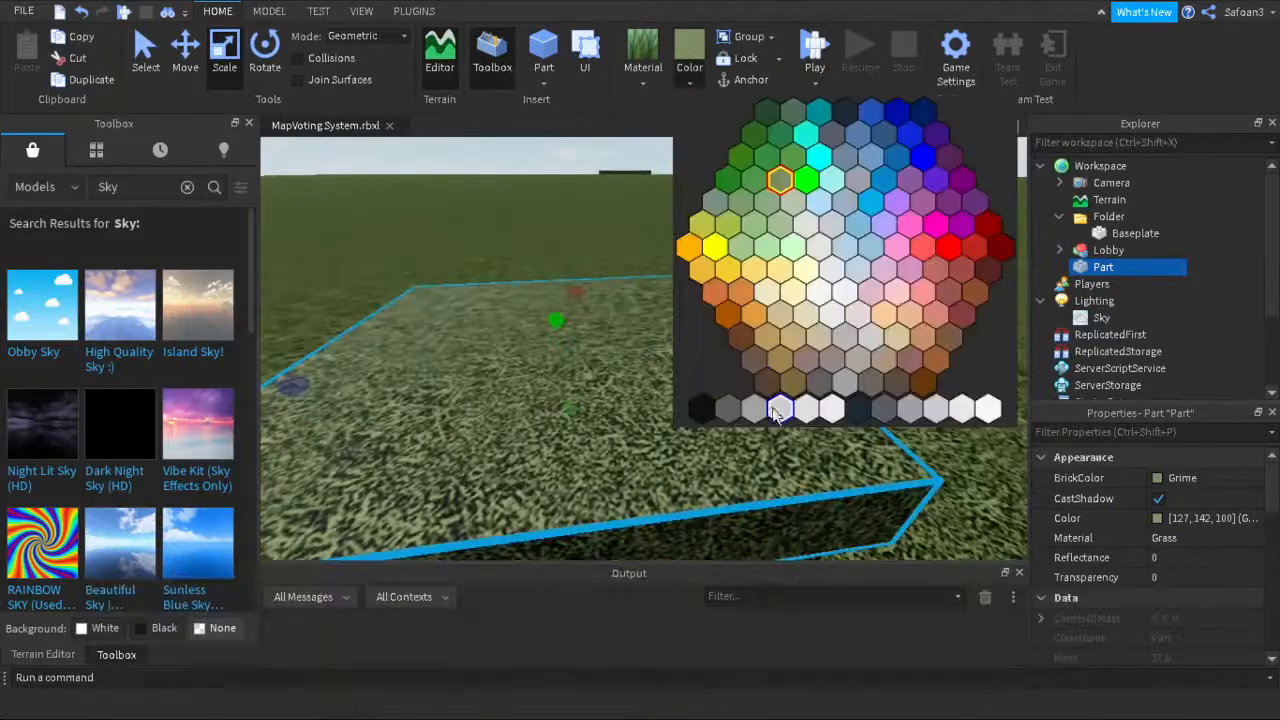
{"action": "left_click", "coordinate": [783, 410]}
{"action": "left_click", "coordinate": [643, 80]}
{"action": "left_click", "coordinate": [664, 384]}
{"action": "scroll", "coordinate": [681, 390], "scroll_direction": "down", "scroll_amount": 5}
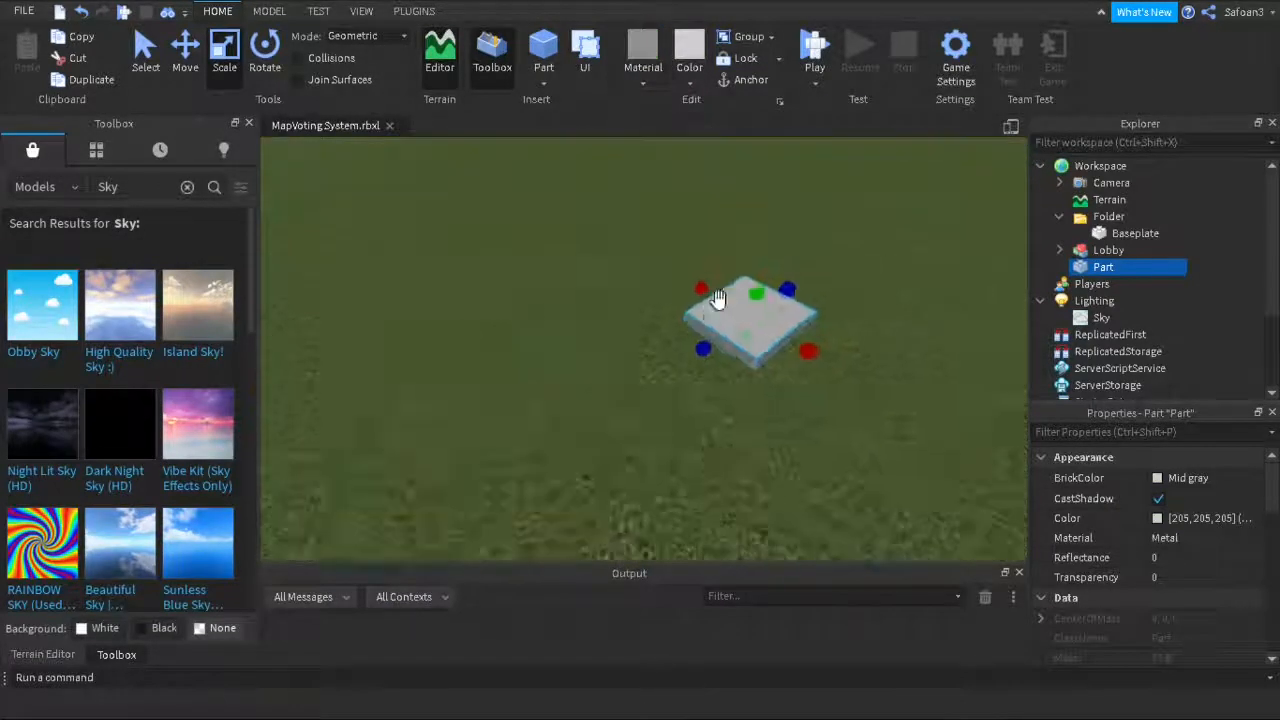
Duplicate the gray spawn pad and place the copy elsewhere on the map floor.
{"action": "double_click", "coordinate": [1103, 269]}
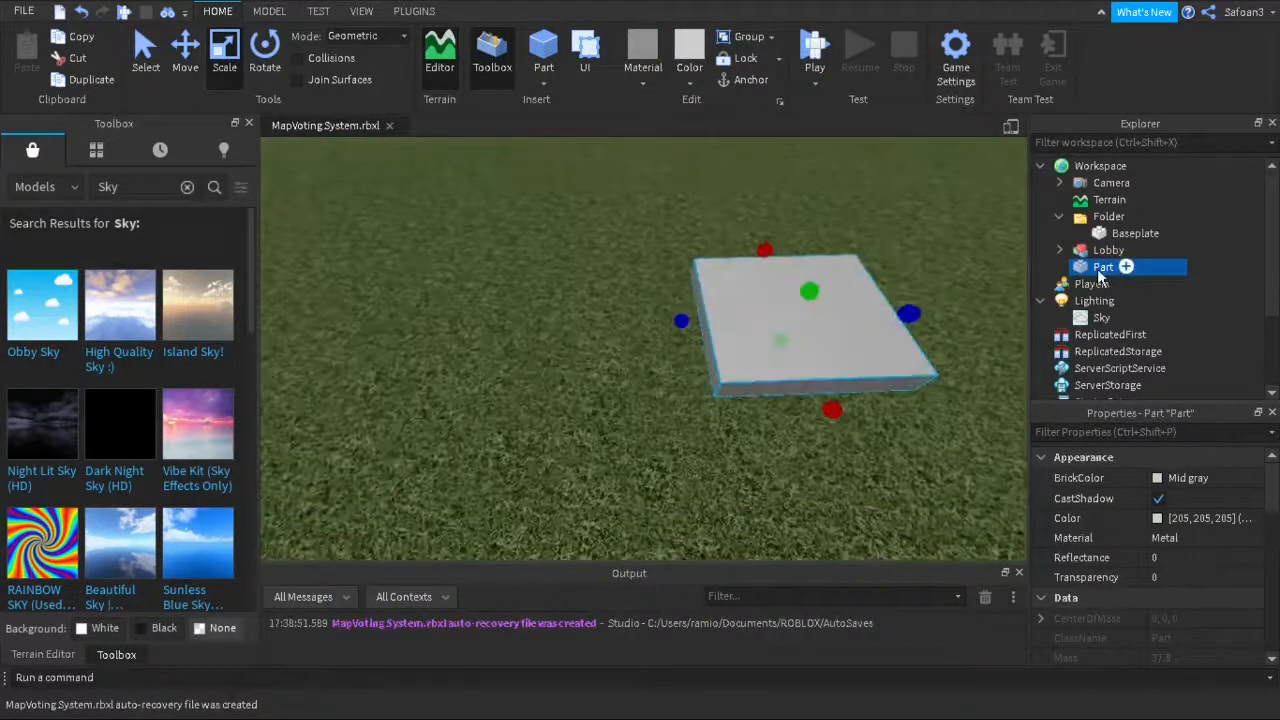
{"action": "key", "text": "ctrl+d"}
{"action": "scroll", "coordinate": [845, 339], "scroll_direction": "down", "scroll_amount": 5}
{"action": "left_click_drag", "start_coordinate": [857, 338], "coordinate": [574, 334]}
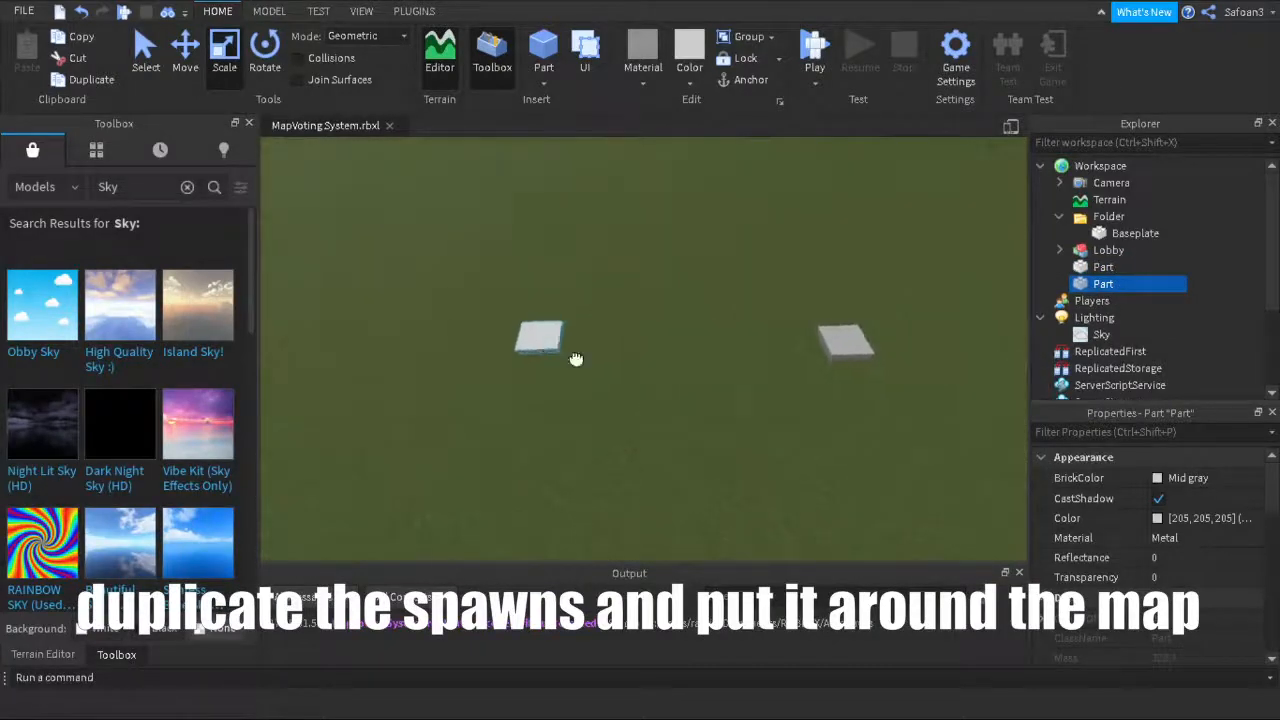
{"action": "scroll", "coordinate": [651, 371], "scroll_direction": "down", "scroll_amount": 3}
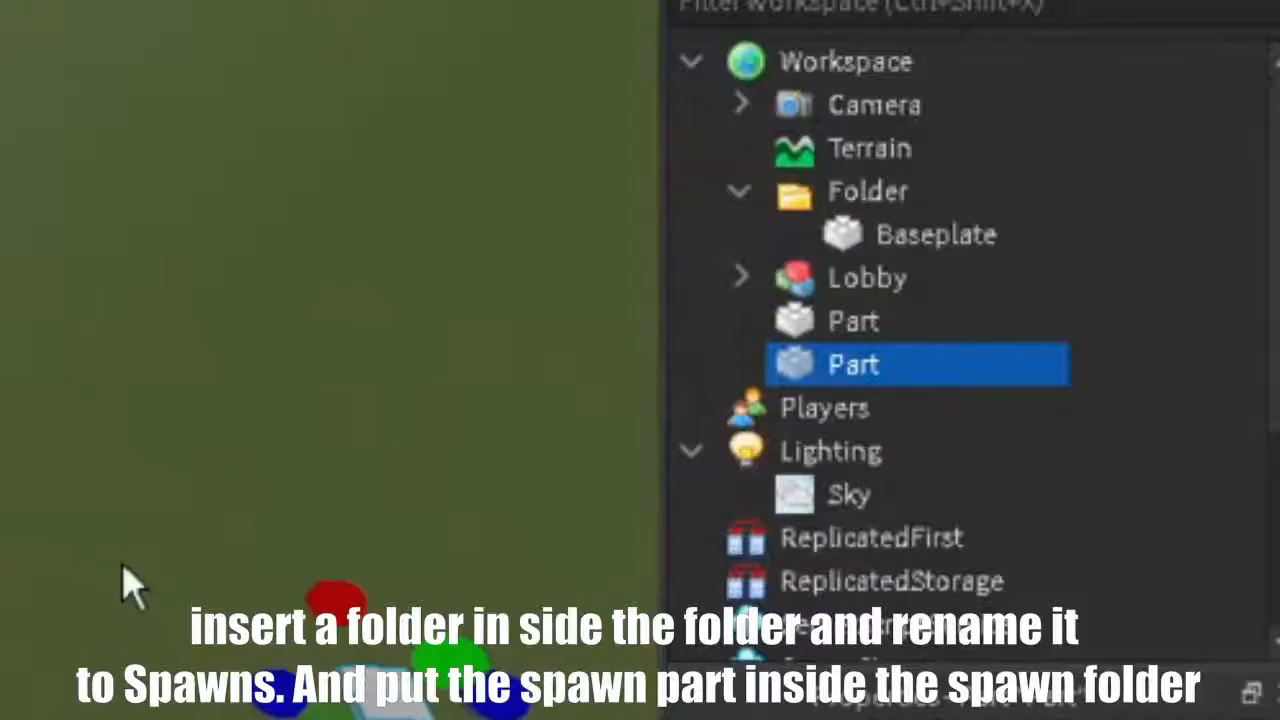
Add a folder named Spawns inside the map folder and move the spawn part into it.
{"action": "left_click_drag", "start_coordinate": [853, 364], "coordinate": [950, 200]}
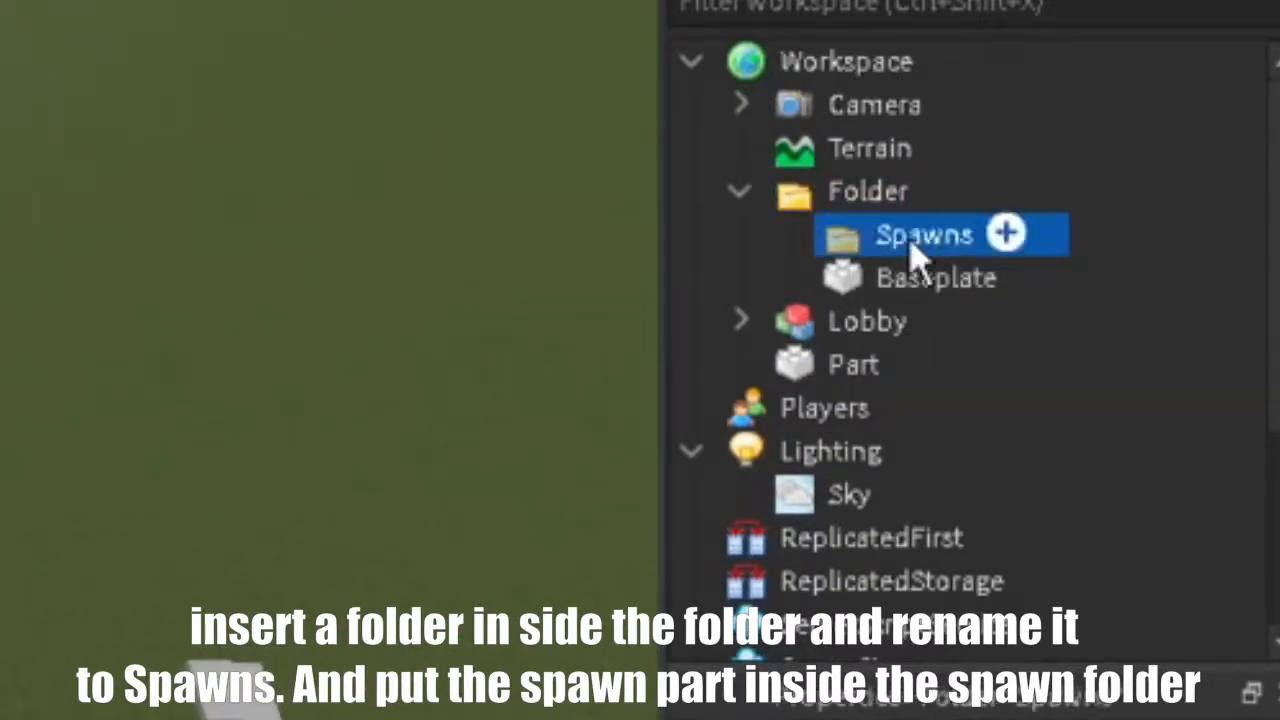
{"action": "left_click_drag", "start_coordinate": [853, 364], "coordinate": [966, 286]}
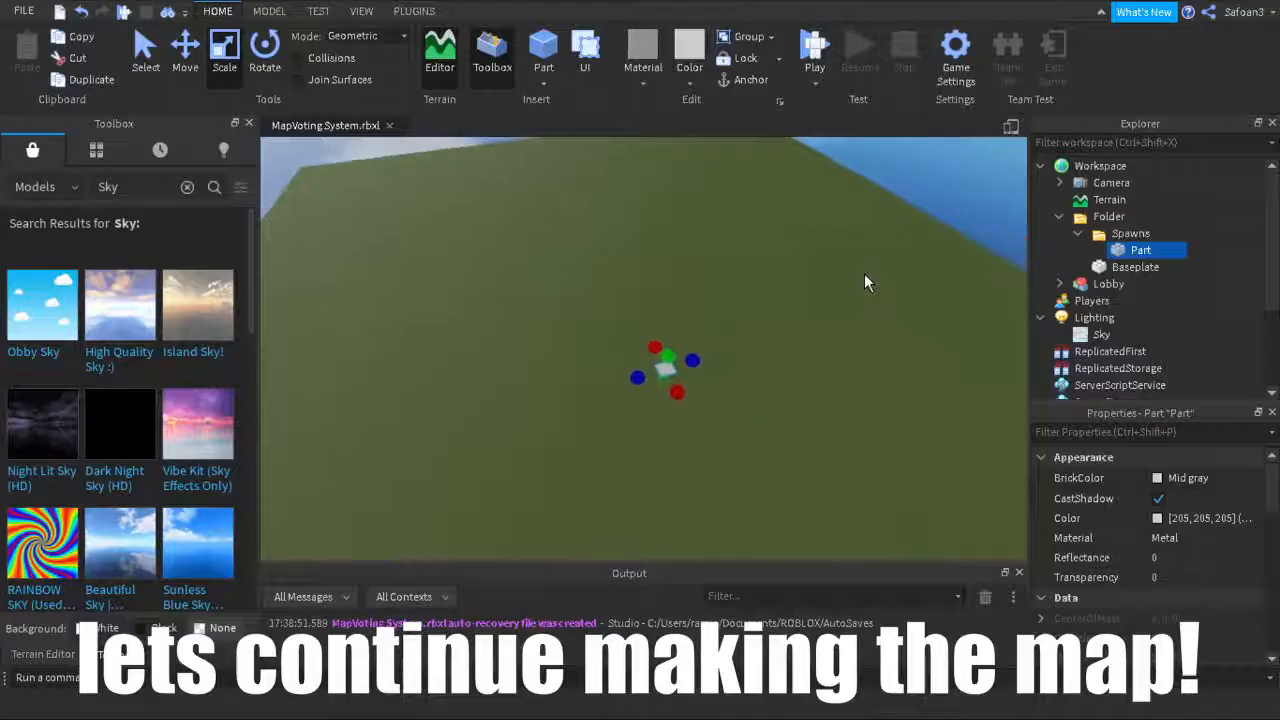
Duplicate the spawn pad several times and spread the copies around the map floor.
{"action": "key", "text": "a"}
{"action": "right_click_drag", "start_coordinate": [867, 283], "coordinate": [890, 290]}
{"action": "key", "text": "ctrl+1"}
{"action": "key", "text": "ctrl+d"}
{"action": "left_click_drag", "start_coordinate": [731, 326], "coordinate": [925, 426]}
{"action": "key", "text": "ctrl+d"}
{"action": "key", "text": "ctrl+d"}
{"action": "right_click_drag", "start_coordinate": [925, 426], "coordinate": [925, 440]}
{"action": "key", "text": "ctrl+d"}
{"action": "left_click_drag", "start_coordinate": [930, 398], "coordinate": [649, 271]}
{"action": "key", "text": "ctrl+d"}
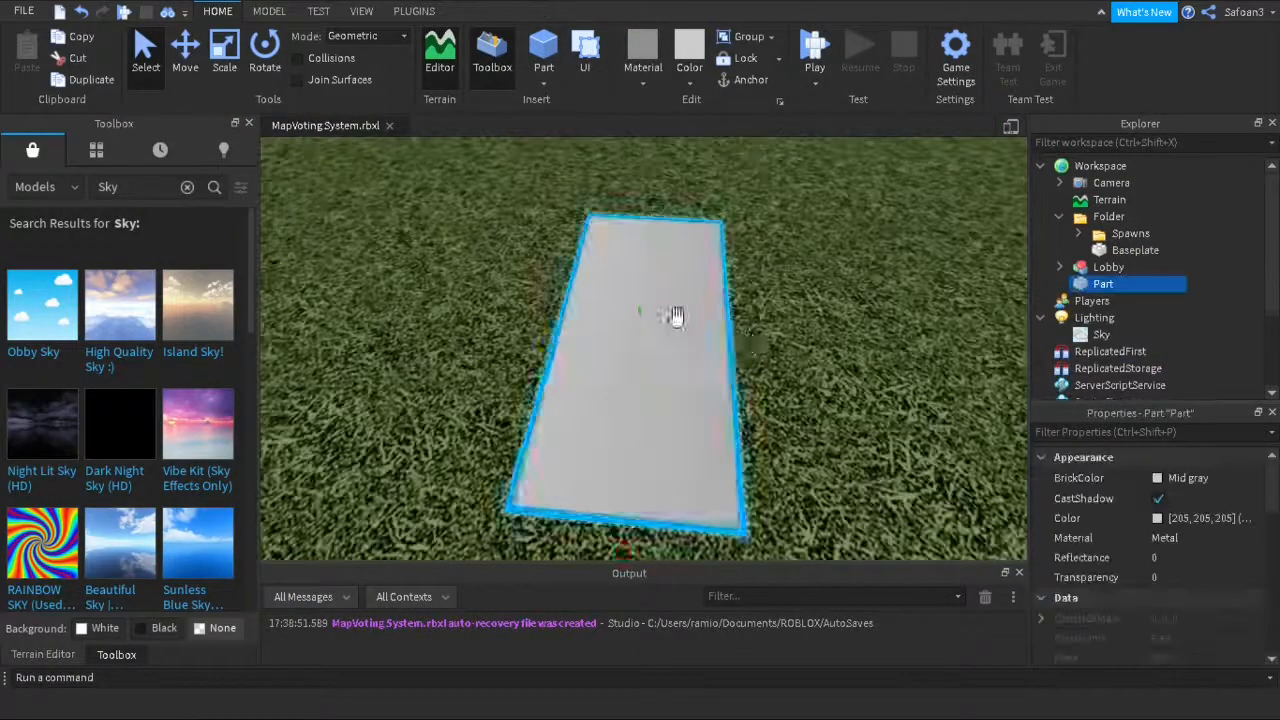
Add a gray part in Workspace outside the Spawns folder and scale it into a long, tall wall.
{"action": "key", "text": "ctrl+3"}
{"action": "scroll", "coordinate": [677, 316], "scroll_direction": "down", "scroll_amount": 5}
{"action": "left_click_drag", "start_coordinate": [694, 406], "coordinate": [600, 372]}
{"action": "left_click_drag", "start_coordinate": [475, 342], "coordinate": [437, 245]}
{"action": "right_click_drag", "start_coordinate": [437, 245], "coordinate": [445, 262]}
{"action": "mouse_move", "coordinate": [695, 480]}
{"action": "left_mouse_down"}
{"action": "mouse_move", "coordinate": [633, 443]}
{"action": "mouse_move", "coordinate": [710, 455]}
{"action": "mouse_move", "coordinate": [707, 490]}
{"action": "left_mouse_up"}
Duplicate the wall twice and place the copies at an angle, end to end, to form a bent barrier.
{"action": "key", "text": "ctrl+d"}
{"action": "key", "text": "ctrl+d"}
{"action": "key", "text": "ctrl+r"}
{"action": "left_click_drag", "start_coordinate": [794, 375], "coordinate": [622, 422]}
{"action": "right_click_drag", "start_coordinate": [622, 422], "coordinate": [697, 423]}
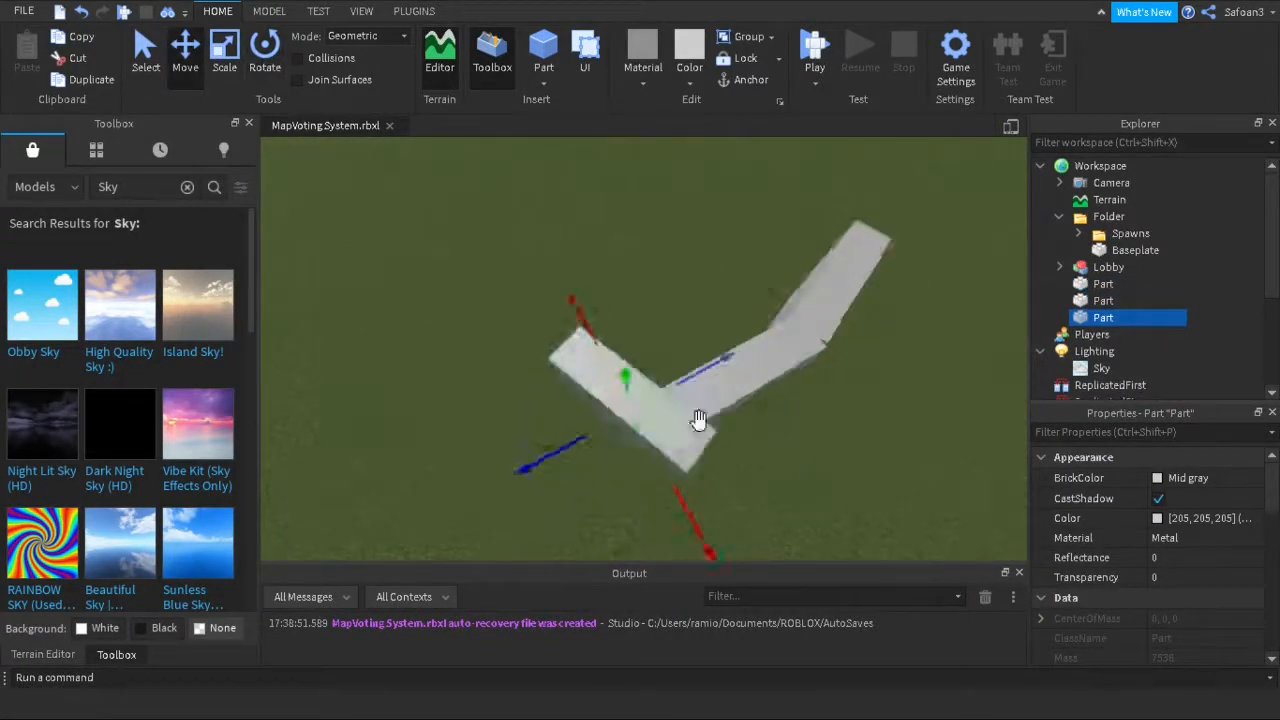
Rotate and shift the third wall segment so it meets the end of the middle segment.
{"action": "left_click_drag", "start_coordinate": [688, 492], "coordinate": [671, 449]}
{"action": "right_click_drag", "start_coordinate": [671, 449], "coordinate": [642, 380]}
{"action": "key", "text": "ctrl+4"}
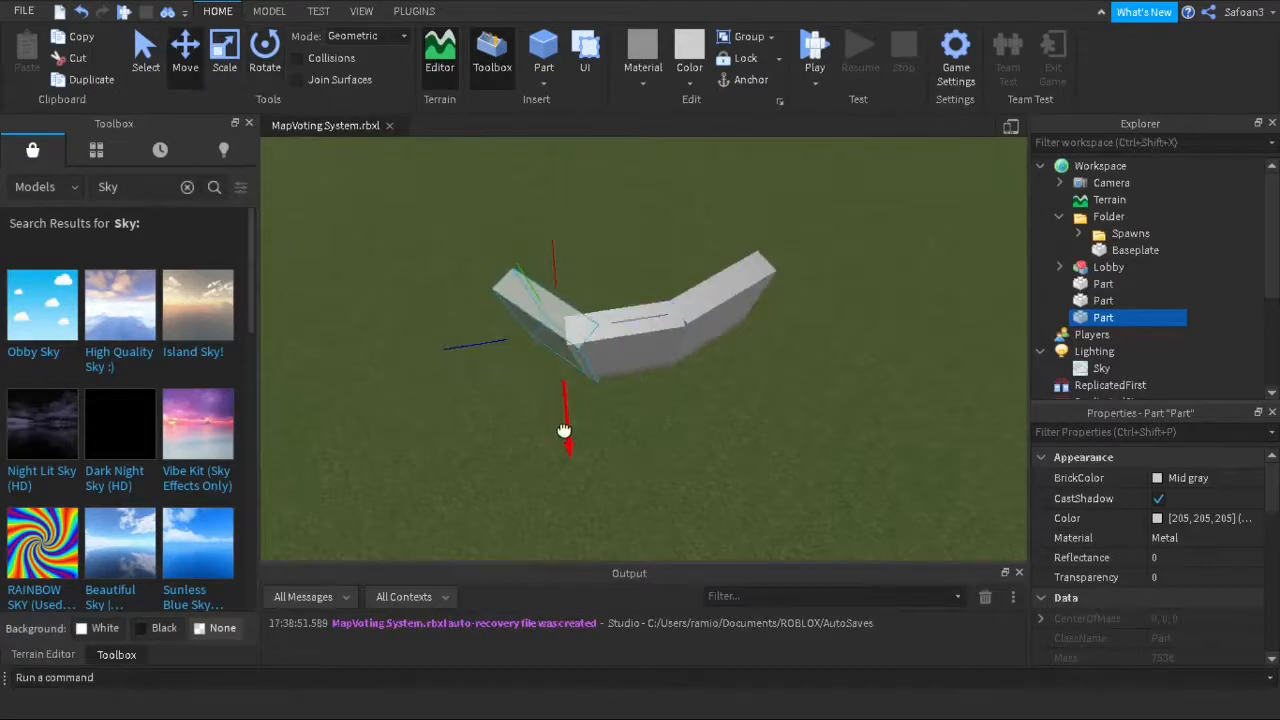
{"action": "left_click_drag", "start_coordinate": [490, 338], "coordinate": [493, 340]}
{"action": "scroll", "coordinate": [575, 430], "scroll_direction": "up", "scroll_amount": 4}
{"action": "left_click_drag", "start_coordinate": [565, 474], "coordinate": [557, 460]}
{"action": "left_click", "coordinate": [557, 448]}
{"action": "scroll", "coordinate": [557, 440], "scroll_direction": "down", "scroll_amount": 4}
{"action": "right_click_drag", "start_coordinate": [558, 420], "coordinate": [563, 316]}
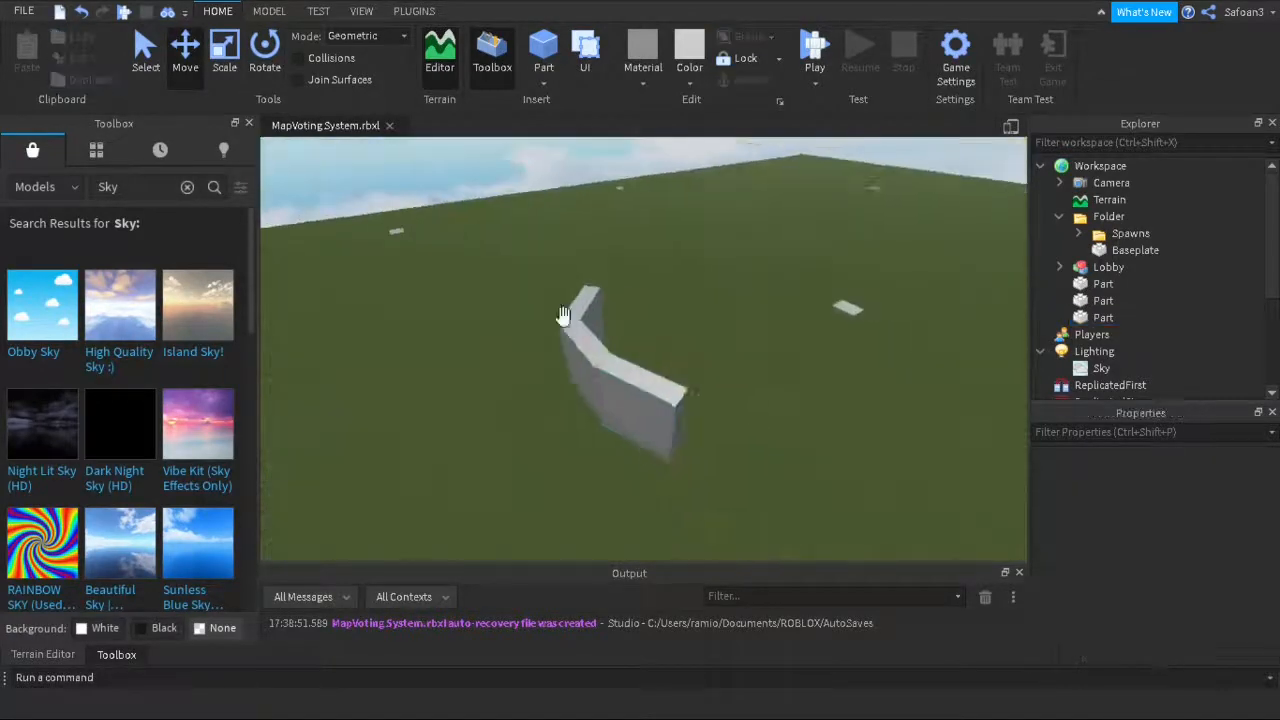
Group the three wall segments into a model and place it and a duplicate at different spots on the map.
{"action": "key", "text": "ctrl+g"}
{"action": "key", "text": "ctrl+1"}
{"action": "right_click_drag", "start_coordinate": [634, 397], "coordinate": [700, 400]}
{"action": "left_click_drag", "start_coordinate": [634, 397], "coordinate": [794, 250]}
{"action": "key", "text": "ctrl+d"}
{"action": "left_click_drag", "start_coordinate": [794, 250], "coordinate": [737, 428]}
{"action": "right_click_drag", "start_coordinate": [737, 428], "coordinate": [751, 432]}
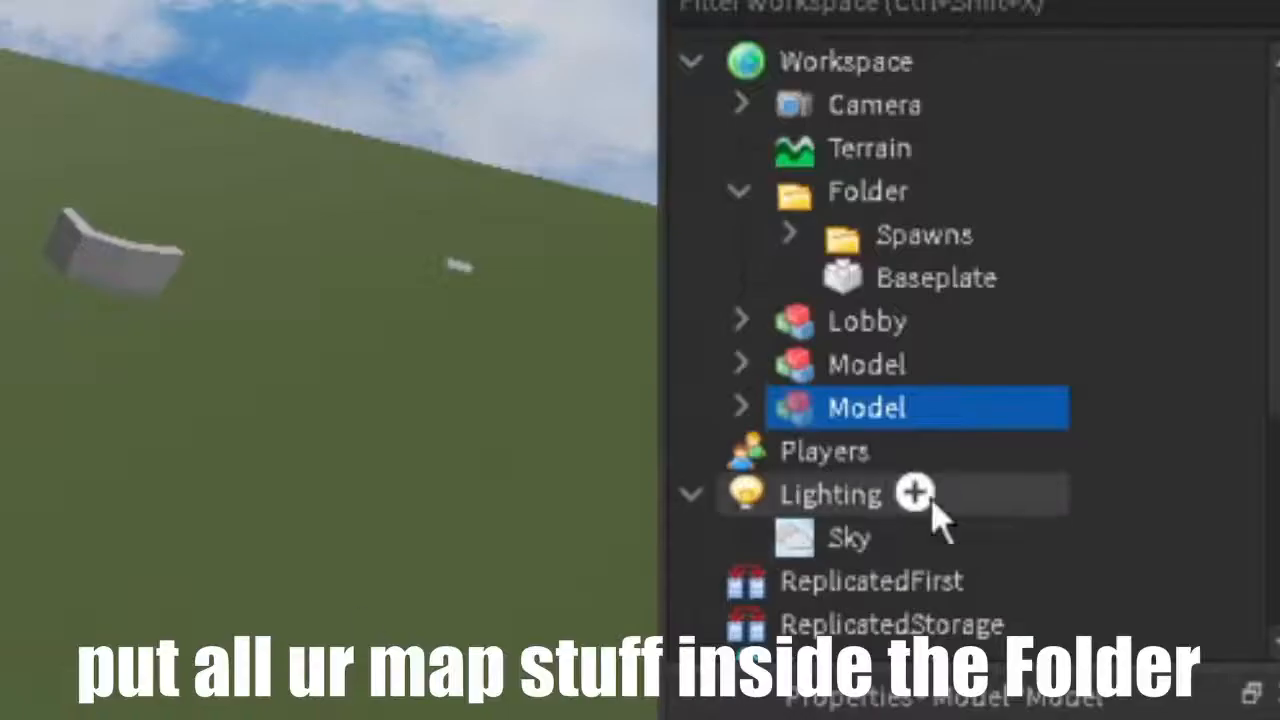
Move the two wall models, without Lobby, into the map folder and rename that folder CombatMap.
{"action": "left_click", "coordinate": [851, 334], "text": "shift"}
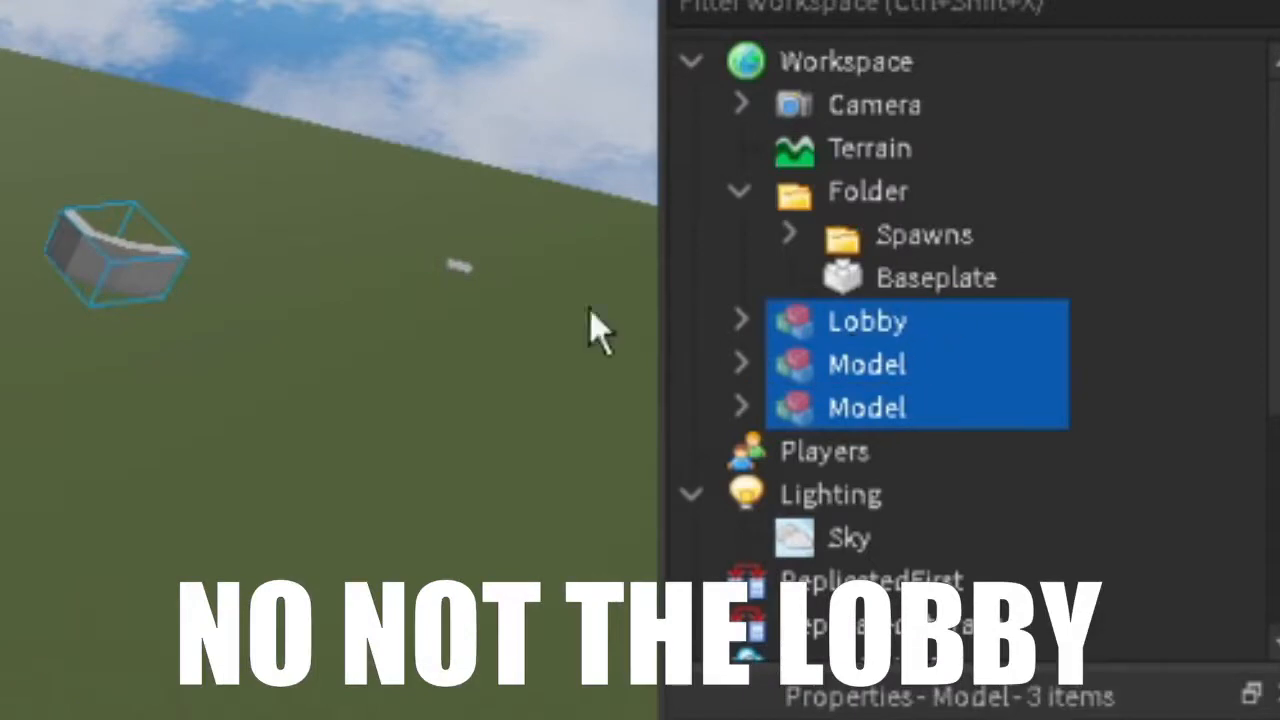
{"action": "left_click", "coordinate": [870, 370]}
{"action": "left_click", "coordinate": [836, 432], "text": "shift"}
{"action": "left_click_drag", "start_coordinate": [836, 432], "coordinate": [980, 290]}
{"action": "left_click", "coordinate": [866, 195]}
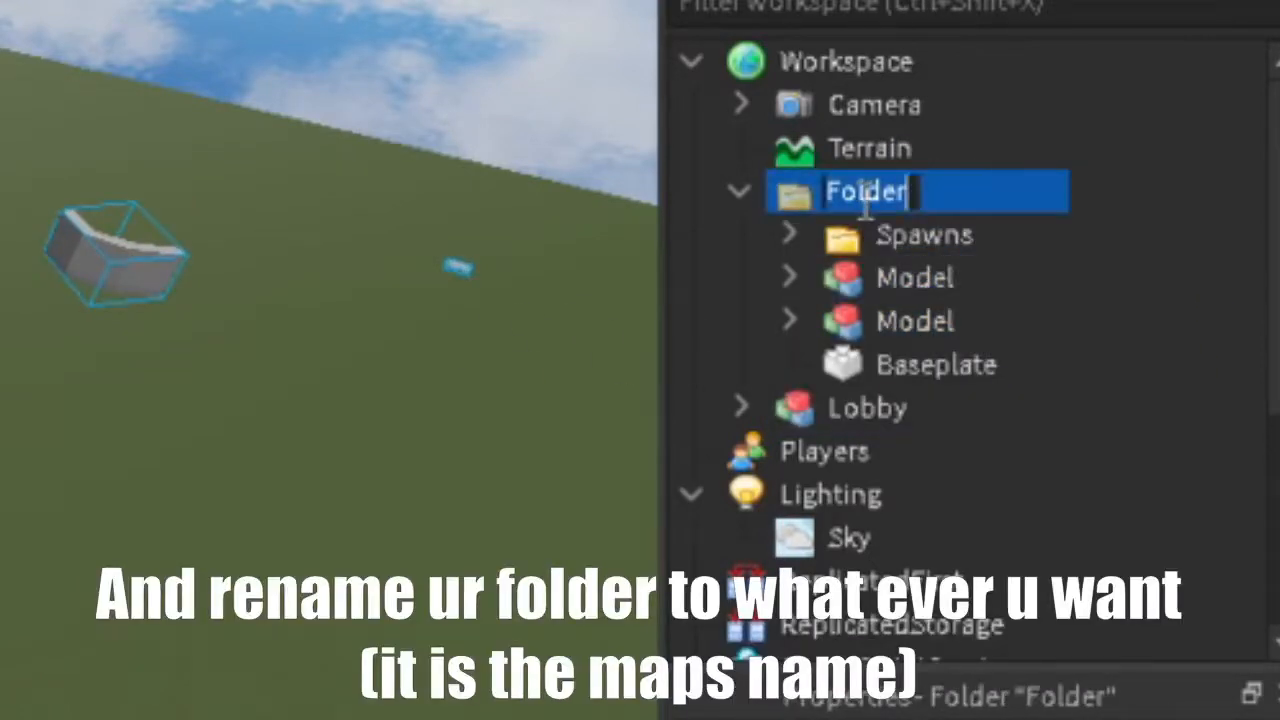
{"action": "type", "text": "cOm"}
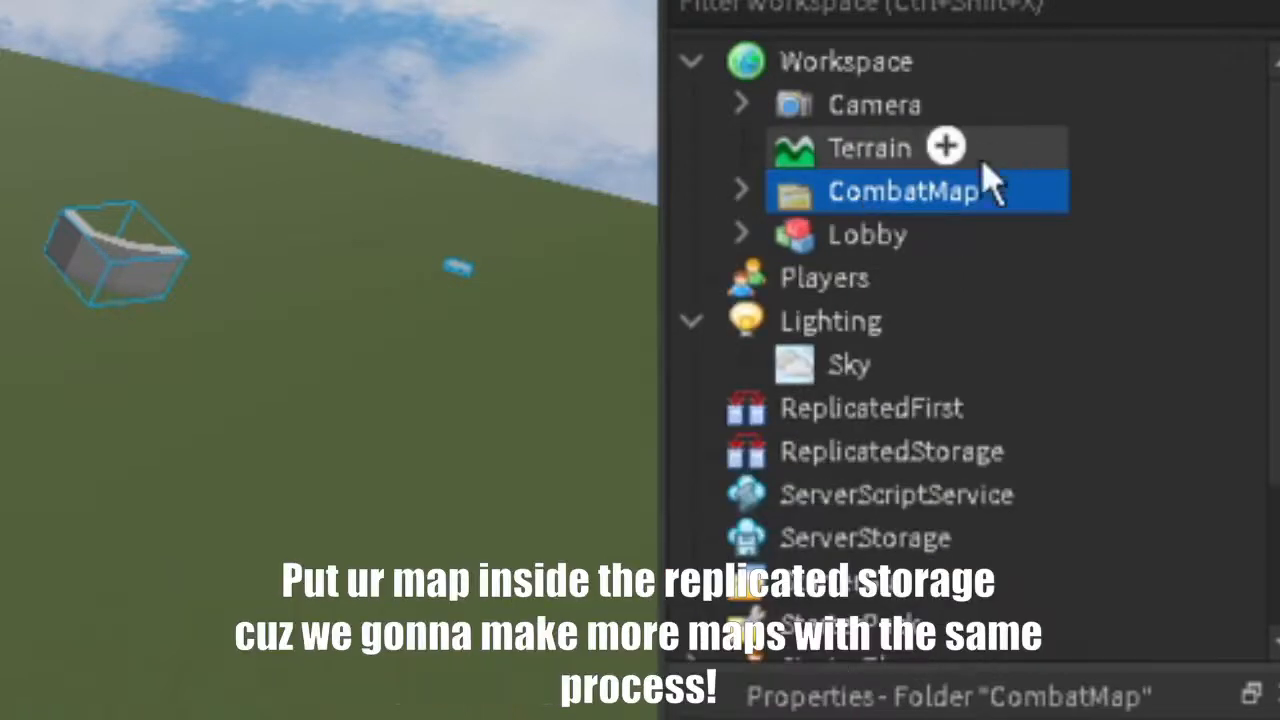
Duplicate the CombatMap folder and move the copy into ReplicatedStorage.
{"action": "key", "text": "ctrl+d"}
{"action": "left_click_drag", "start_coordinate": [925, 236], "coordinate": [1025, 495]}
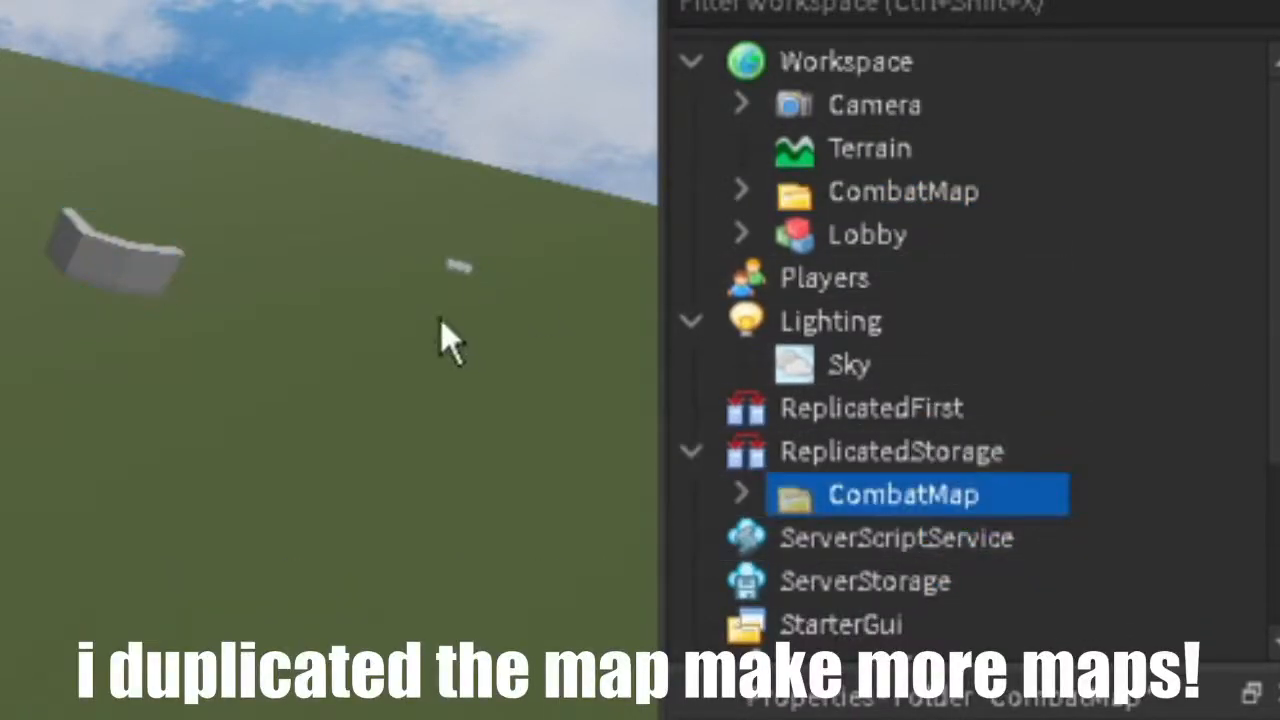
{"action": "right_click_drag", "start_coordinate": [428, 538], "coordinate": [506, 363]}
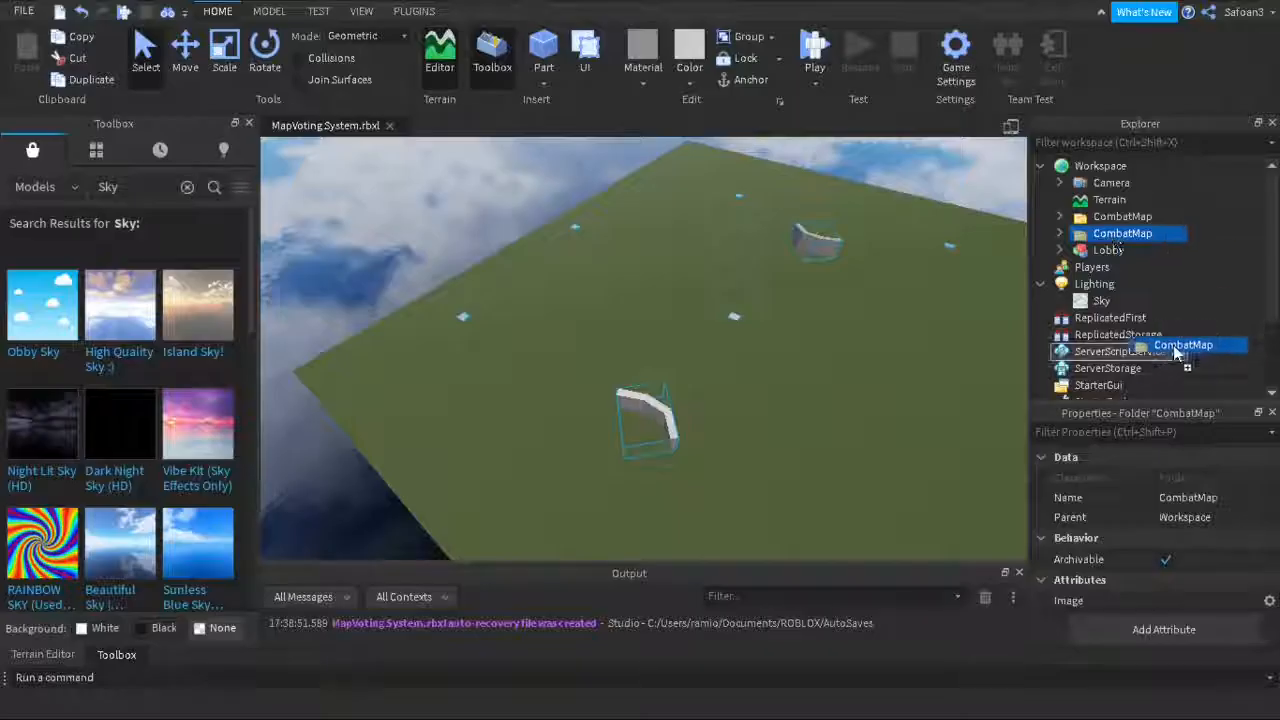
{"action": "left_click_drag", "start_coordinate": [1174, 349], "coordinate": [1170, 335]}
{"action": "left_click", "coordinate": [940, 350]}
{"action": "right_click_drag", "start_coordinate": [940, 350], "coordinate": [944, 338]}
Rename the CombatMap folder remaining in Workspace to TreeMap.
{"action": "left_click", "coordinate": [1122, 216]}
{"action": "key", "text": "F2"}
{"action": "type", "text": "TreeMap"}
{"action": "key", "text": "Return"}
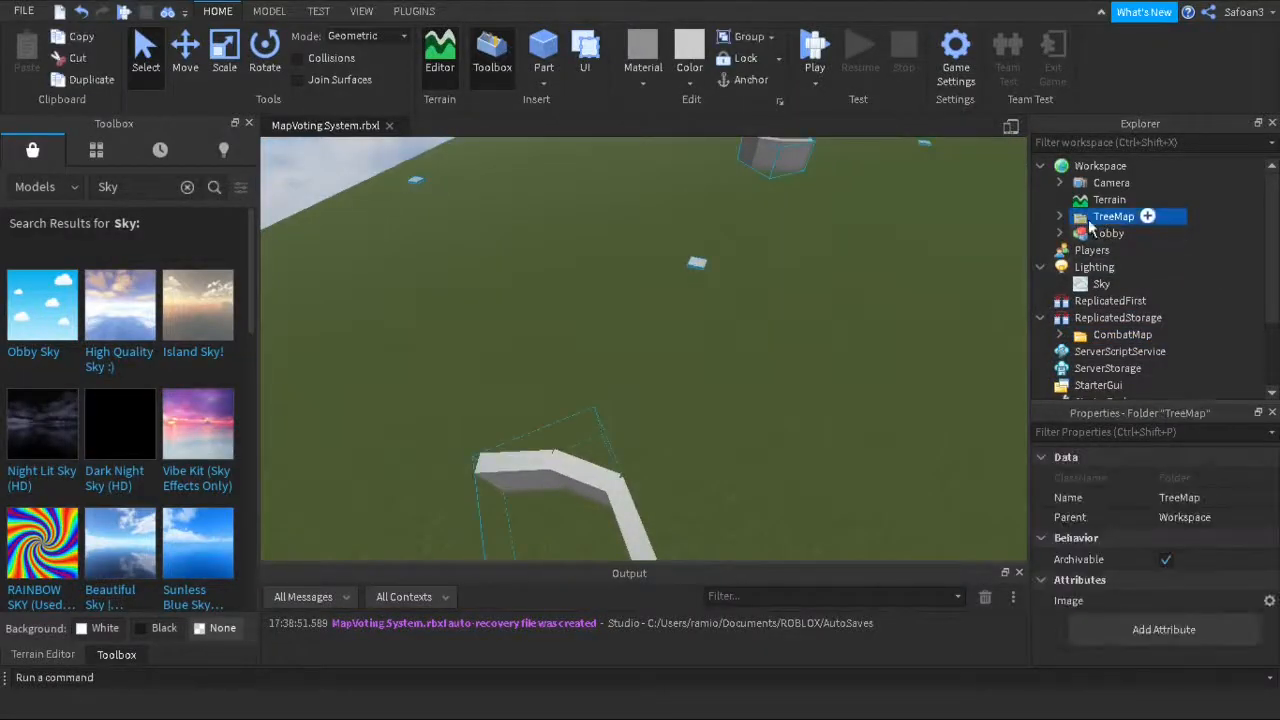
Delete the two wall models from the TreeMap folder.
{"action": "left_click", "coordinate": [1150, 267]}
{"action": "left_click", "coordinate": [1150, 250], "text": "ctrl"}
{"action": "key", "text": "Delete"}
Search the model library for "Tree" and insert the Pine Tree model onto the map.
{"action": "left_click", "coordinate": [187, 187]}
{"action": "type", "text": "Tree"}
{"action": "key", "text": "Return"}
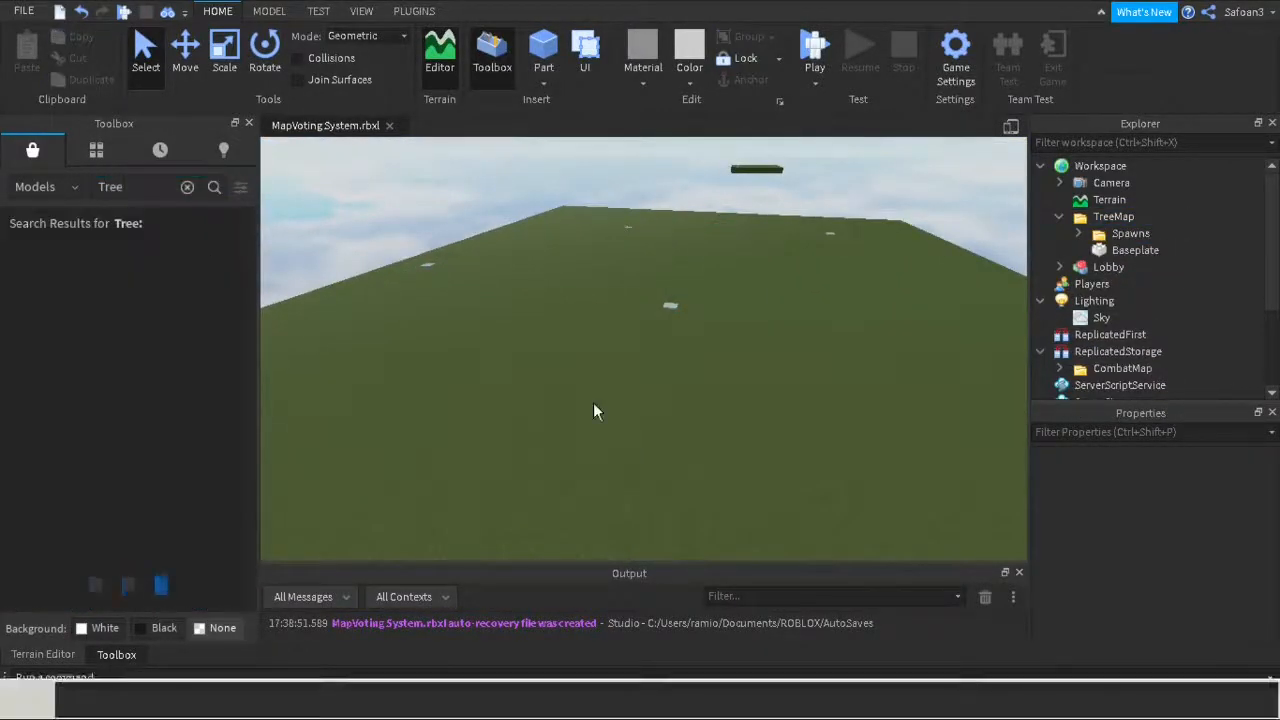
{"action": "right_click_drag", "start_coordinate": [633, 425], "coordinate": [634, 430]}
{"action": "scroll", "coordinate": [220, 571], "scroll_direction": "down", "scroll_amount": 15}
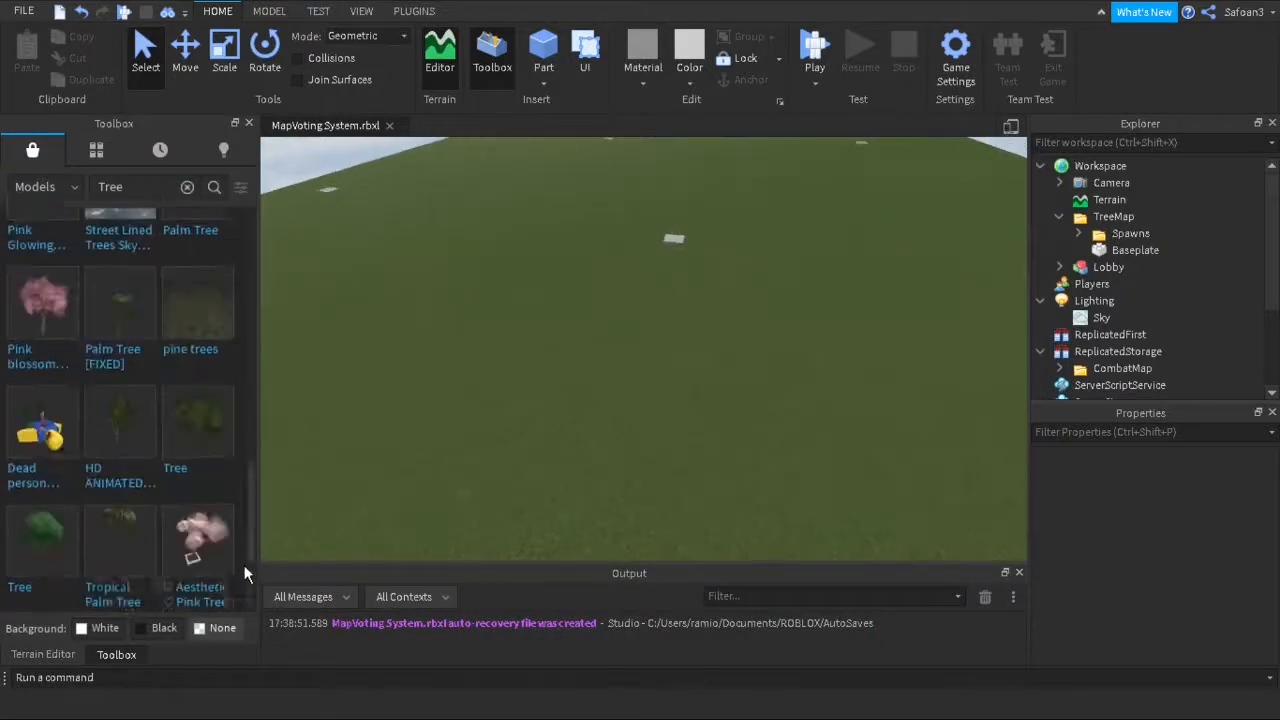
{"action": "left_click", "coordinate": [120, 417]}
Duplicate the pine tree several times and spread the copies across the map floor.
{"action": "right_click_drag", "start_coordinate": [654, 374], "coordinate": [634, 374]}
{"action": "key", "text": "ctrl+d"}
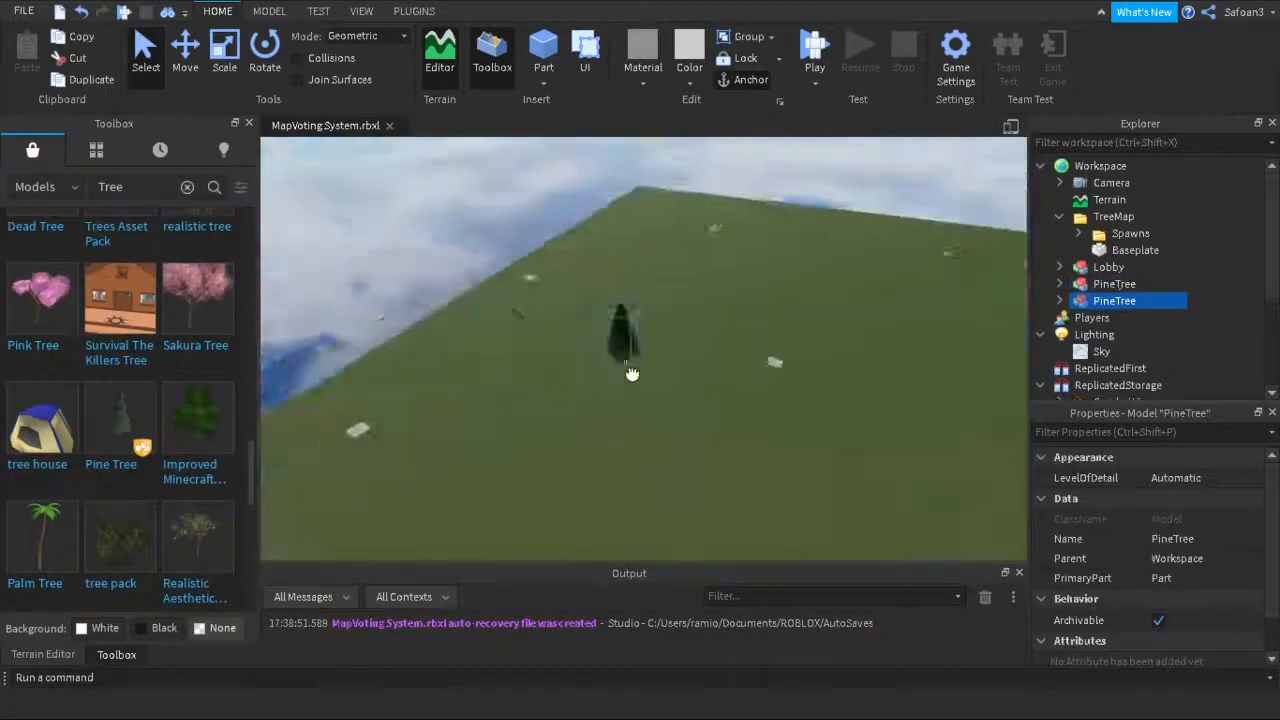
{"action": "key", "text": "ctrl+d"}
{"action": "left_click_drag", "start_coordinate": [634, 374], "coordinate": [570, 376]}
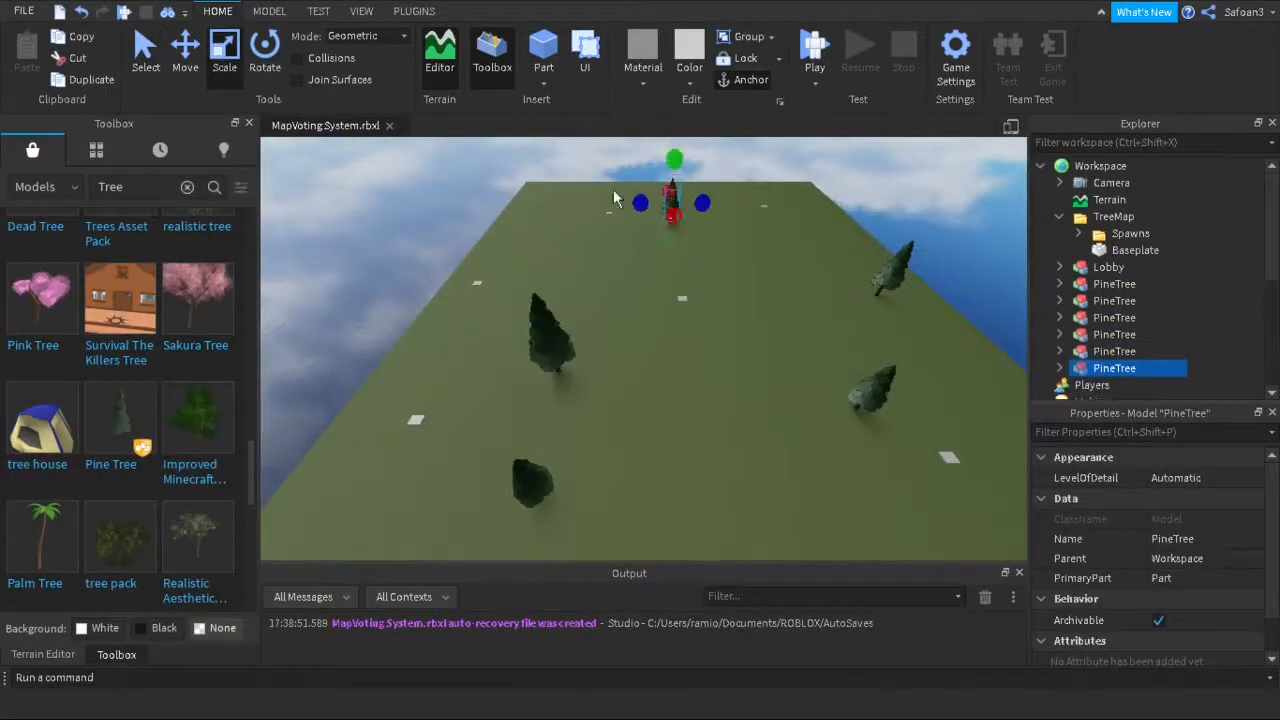
Duplicate the pine tree further and spread the copies over the empty areas of the map floor.
{"action": "key", "text": "ctrl+d"}
{"action": "right_click_drag", "start_coordinate": [713, 245], "coordinate": [740, 262]}
{"action": "left_click_drag", "start_coordinate": [675, 200], "coordinate": [774, 300]}
{"action": "key", "text": "ctrl+d"}
{"action": "right_click_drag", "start_coordinate": [774, 300], "coordinate": [700, 300]}
{"action": "left_click_drag", "start_coordinate": [437, 209], "coordinate": [469, 240]}
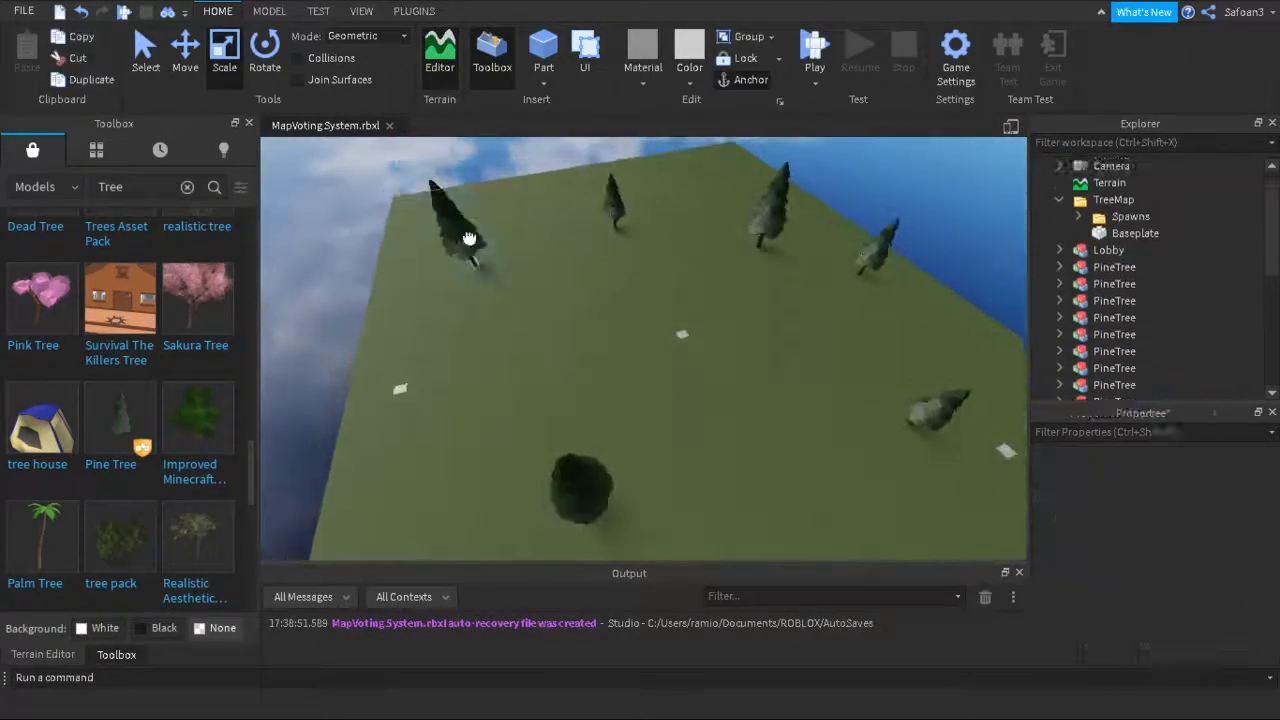
{"action": "key", "text": "ctrl+d"}
{"action": "right_click_drag", "start_coordinate": [397, 217], "coordinate": [425, 225]}
Search the model library for "Urban house".
{"action": "left_click", "coordinate": [187, 187]}
{"action": "type", "text": "Urban house"}
{"action": "key", "text": "Return"}
{"action": "right_click_drag", "start_coordinate": [803, 411], "coordinate": [554, 341]}
Move all the PineTree models into the TreeMap folder and rename that folder to TreeLand.
{"action": "left_click", "coordinate": [1114, 240], "text": "shift"}
{"action": "left_click_drag", "start_coordinate": [1114, 240], "coordinate": [1113, 173]}
{"action": "double_click", "coordinate": [1108, 180]}
{"action": "type", "text": "T"}
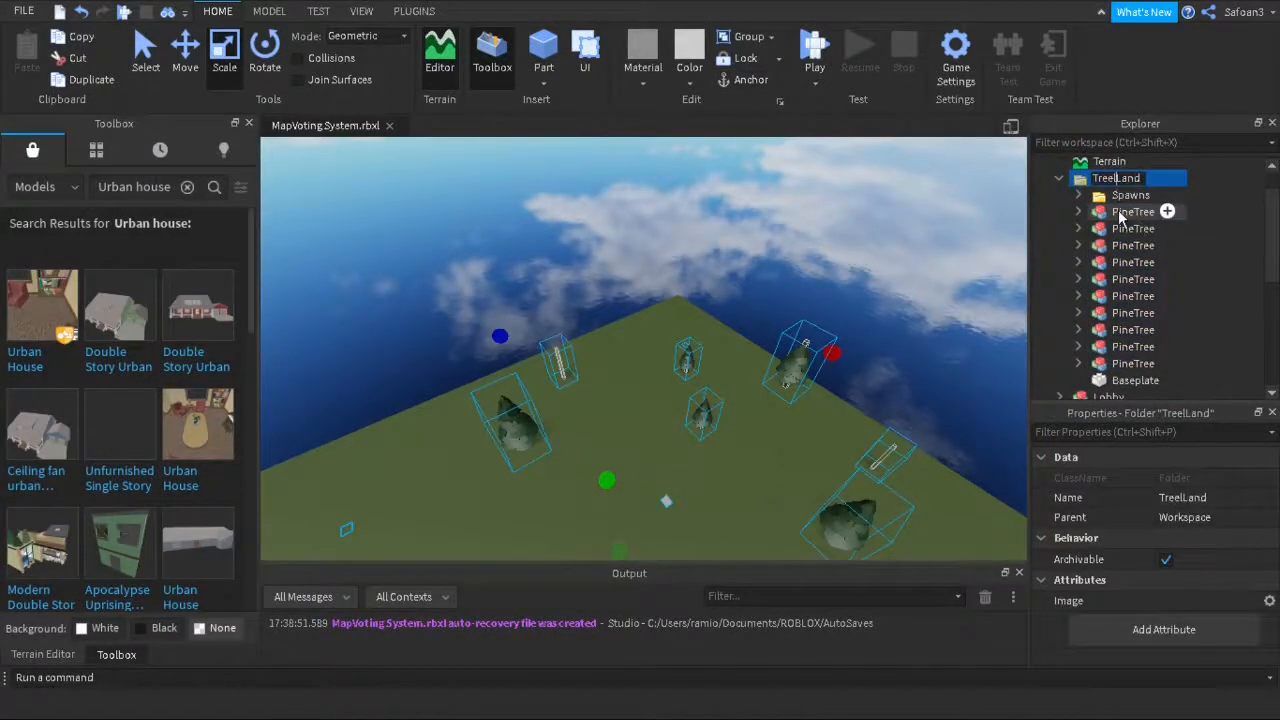
{"action": "key", "text": "BackSpace"}
{"action": "key", "text": "Return"}
Clear the library search and insert the Destructible Picnic Bench model onto the map floor.
{"action": "right_click_drag", "start_coordinate": [650, 290], "coordinate": [650, 330]}
{"action": "left_click", "coordinate": [187, 187]}
{"action": "left_click", "coordinate": [505, 250]}
{"action": "right_click_drag", "start_coordinate": [505, 250], "coordinate": [600, 250]}
{"action": "scroll", "coordinate": [505, 250], "scroll_direction": "up", "scroll_amount": 3}
{"action": "left_click_drag", "start_coordinate": [251, 257], "coordinate": [258, 391]}
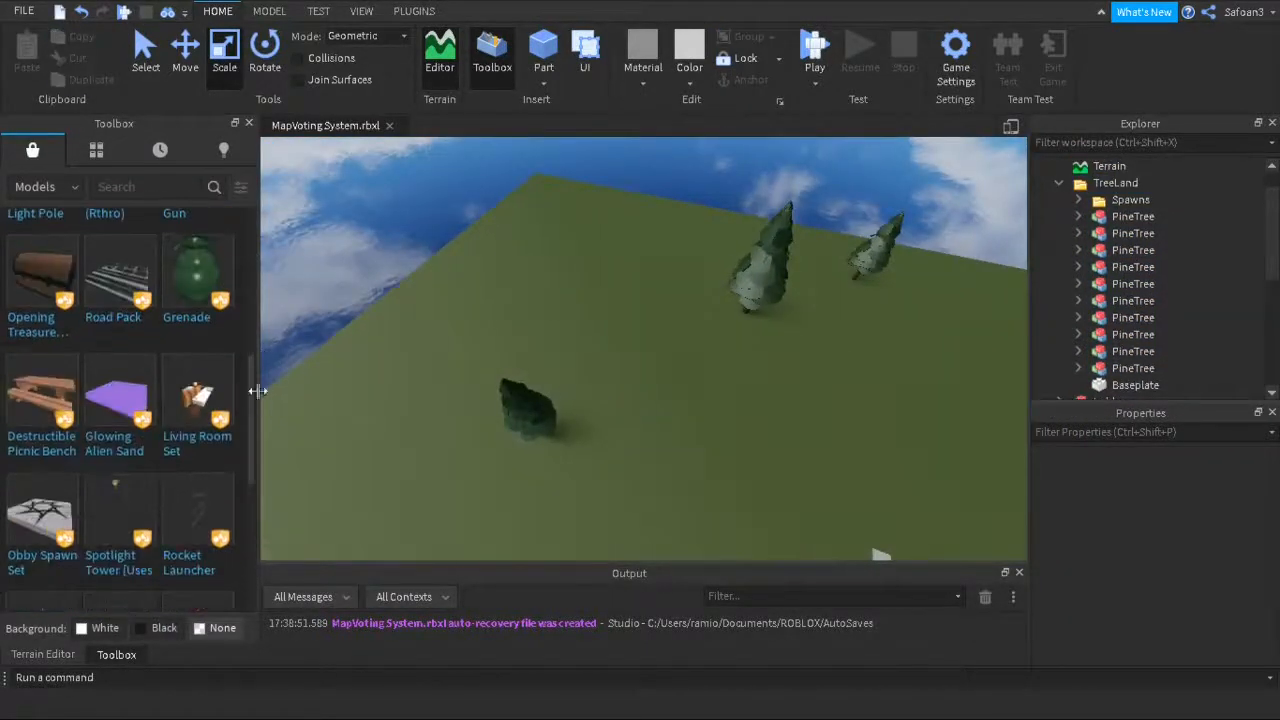
{"action": "left_click_drag", "start_coordinate": [42, 395], "coordinate": [614, 440]}
Insert the Dynamic Light Pole model from the model library onto the map floor.
{"action": "scroll", "coordinate": [614, 509], "scroll_direction": "up", "scroll_amount": 5}
{"action": "scroll", "coordinate": [614, 509], "scroll_direction": "down", "scroll_amount": 5}
{"action": "left_click_drag", "start_coordinate": [251, 441], "coordinate": [264, 304]}
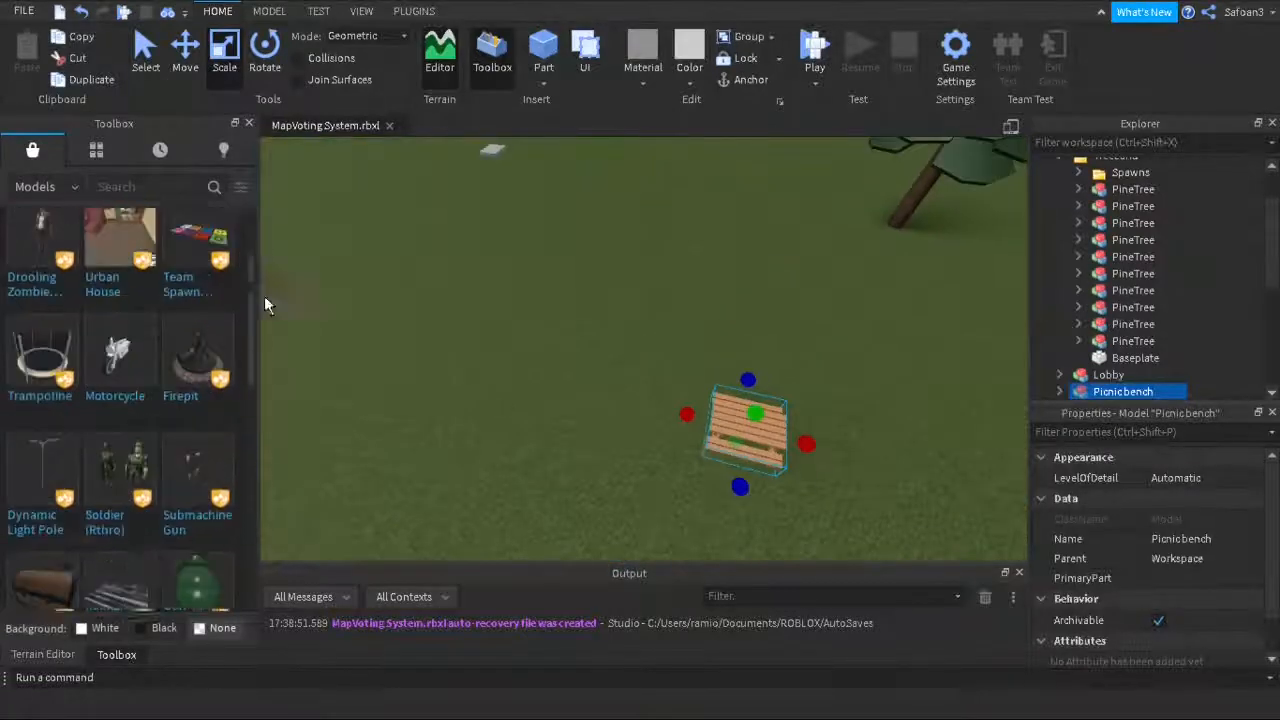
{"action": "left_click_drag", "start_coordinate": [42, 440], "coordinate": [520, 369]}
{"action": "scroll", "coordinate": [766, 366], "scroll_direction": "down", "scroll_amount": 5}
{"action": "right_click_drag", "start_coordinate": [766, 366], "coordinate": [766, 340]}
{"action": "left_click", "coordinate": [766, 366]}
Duplicate the TreeLand folder and move one copy into ReplicatedStorage.
{"action": "left_click_drag", "start_coordinate": [1273, 260], "coordinate": [1273, 200]}
{"action": "left_click", "coordinate": [1060, 216]}
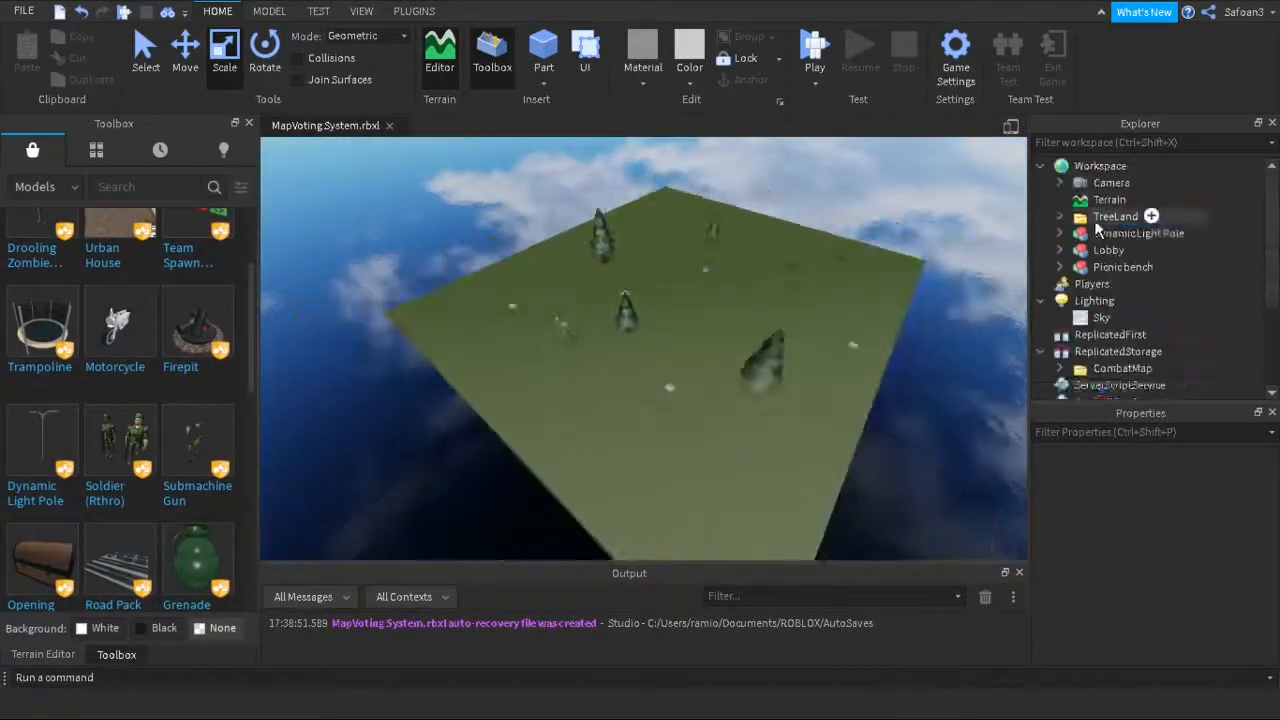
{"action": "left_click", "coordinate": [1098, 222]}
{"action": "key", "text": "ctrl+d"}
{"action": "left_click_drag", "start_coordinate": [1105, 233], "coordinate": [1112, 352]}
{"action": "left_click", "coordinate": [936, 303]}
Rename the TreeLand folder remaining in Workspace to Military.
{"action": "right_click_drag", "start_coordinate": [936, 303], "coordinate": [960, 325]}
{"action": "scroll", "coordinate": [936, 303], "scroll_direction": "up", "scroll_amount": 4}
{"action": "double_click", "coordinate": [1107, 218]}
{"action": "type", "text": "A"}
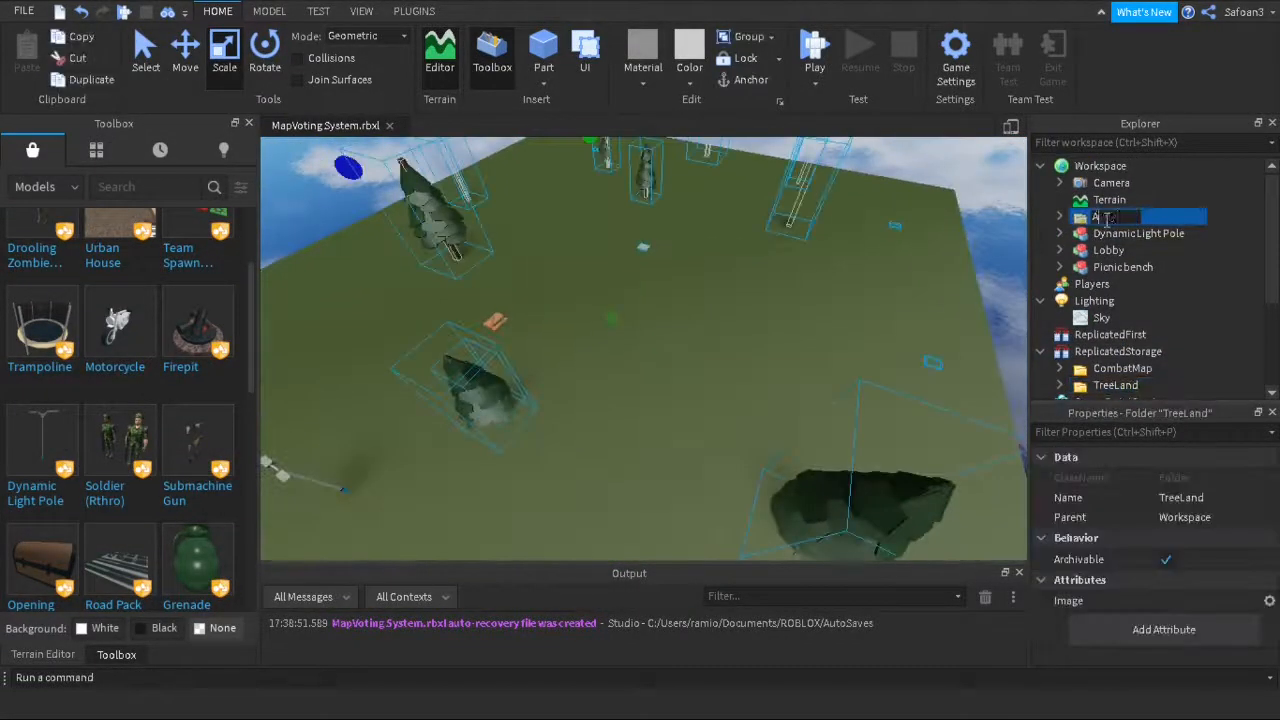
{"action": "left_click", "coordinate": [880, 300]}
{"action": "right_click_drag", "start_coordinate": [760, 320], "coordinate": [720, 300]}
{"action": "left_click", "coordinate": [122, 438]}
{"action": "left_click", "coordinate": [122, 438]}
{"action": "left_click", "coordinate": [122, 438]}
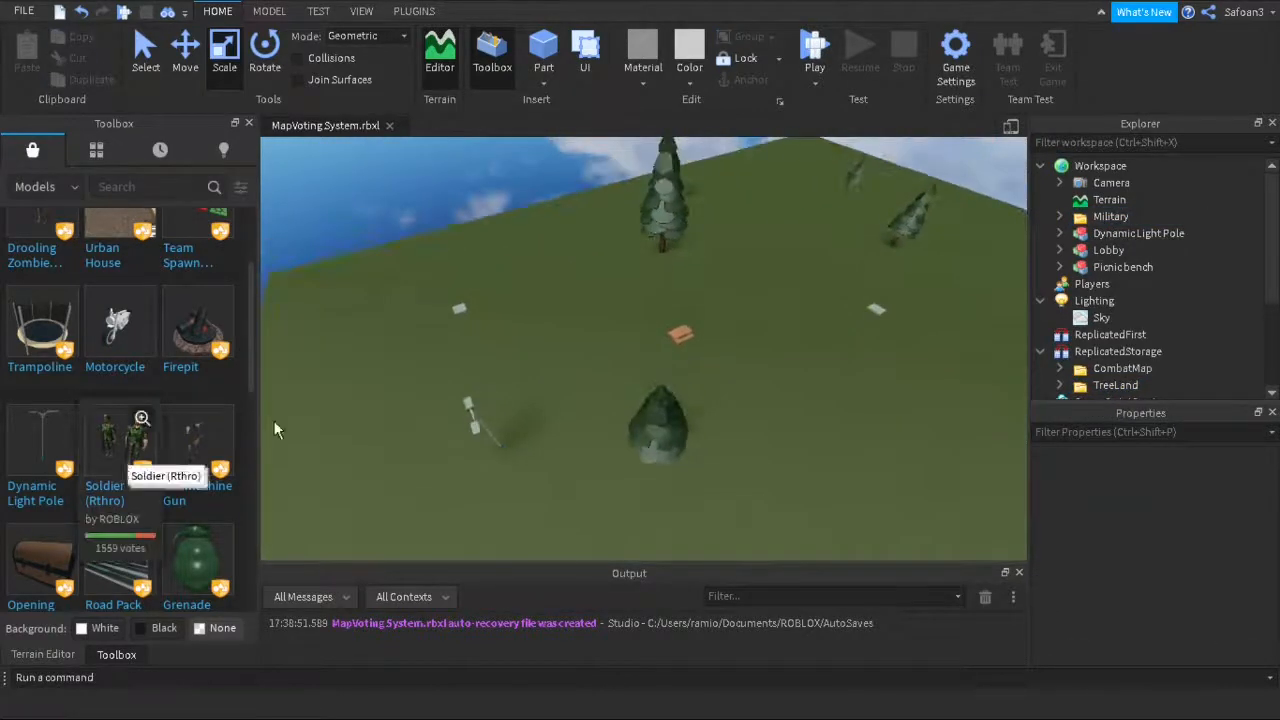
{"action": "right_click_drag", "start_coordinate": [374, 383], "coordinate": [374, 350]}
{"action": "left_click", "coordinate": [464, 430]}
{"action": "scroll", "coordinate": [464, 430], "scroll_direction": "down", "scroll_amount": 4}
{"action": "key", "text": "ctrl+z"}
{"action": "key", "text": "ctrl+z"}
{"action": "key", "text": "ctrl+z"}
Search the model library for "Soldier" and insert the blocky Soldier model onto the map.
{"action": "right_click_drag", "start_coordinate": [466, 317], "coordinate": [490, 328]}
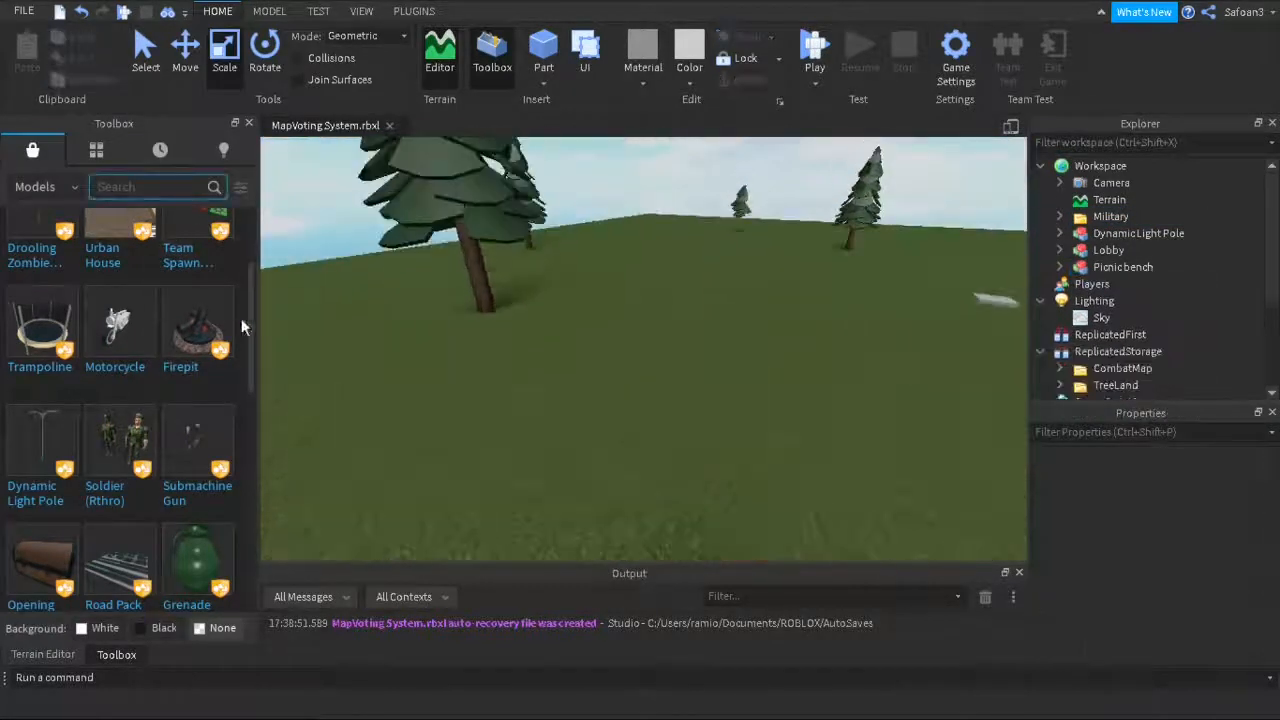
{"action": "left_click_drag", "start_coordinate": [250, 322], "coordinate": [262, 520]}
{"action": "left_click", "coordinate": [150, 188]}
{"action": "type", "text": "soldier"}
{"action": "key", "text": "Return"}
{"action": "right_click_drag", "start_coordinate": [435, 309], "coordinate": [435, 340]}
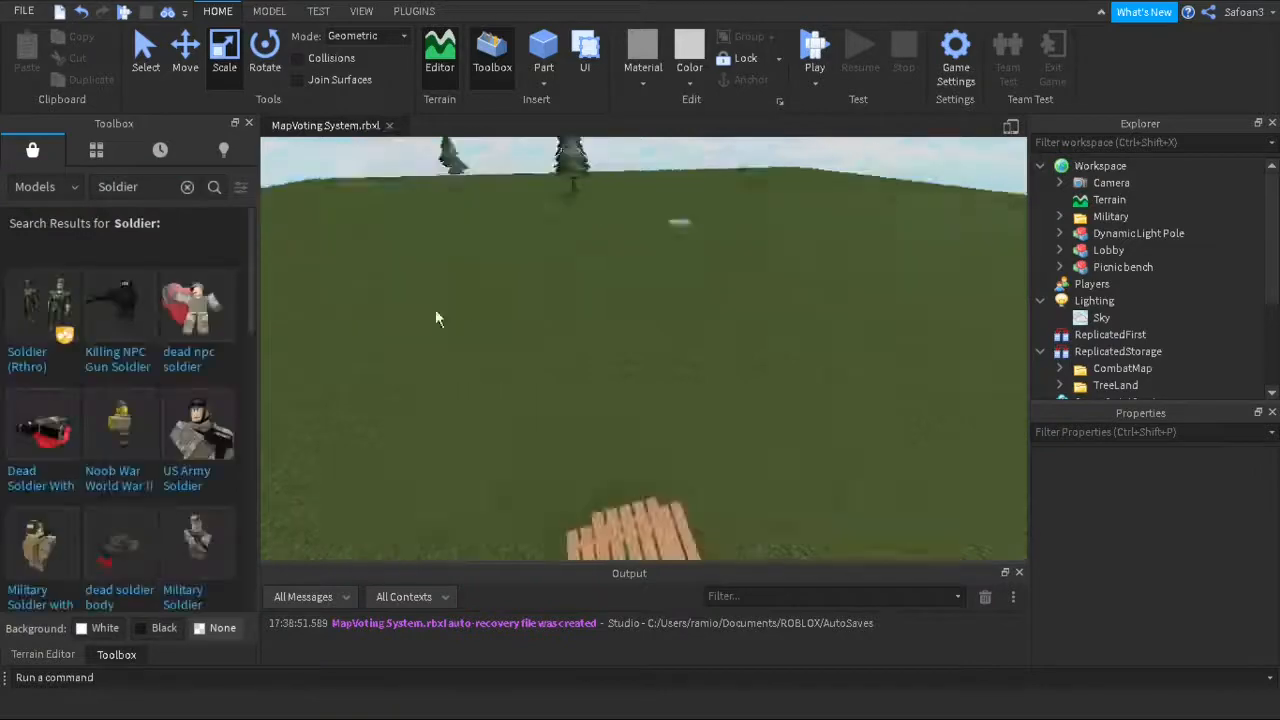
{"action": "left_click_drag", "start_coordinate": [251, 310], "coordinate": [270, 430]}
{"action": "right_click_drag", "start_coordinate": [639, 333], "coordinate": [660, 333]}
{"action": "left_click", "coordinate": [198, 316]}
Duplicate the soldier repeatedly and spread the copies across the map floor.
{"action": "key", "text": "ctrl+d"}
{"action": "left_click_drag", "start_coordinate": [668, 365], "coordinate": [614, 323]}
{"action": "key", "text": "ctrl+d"}
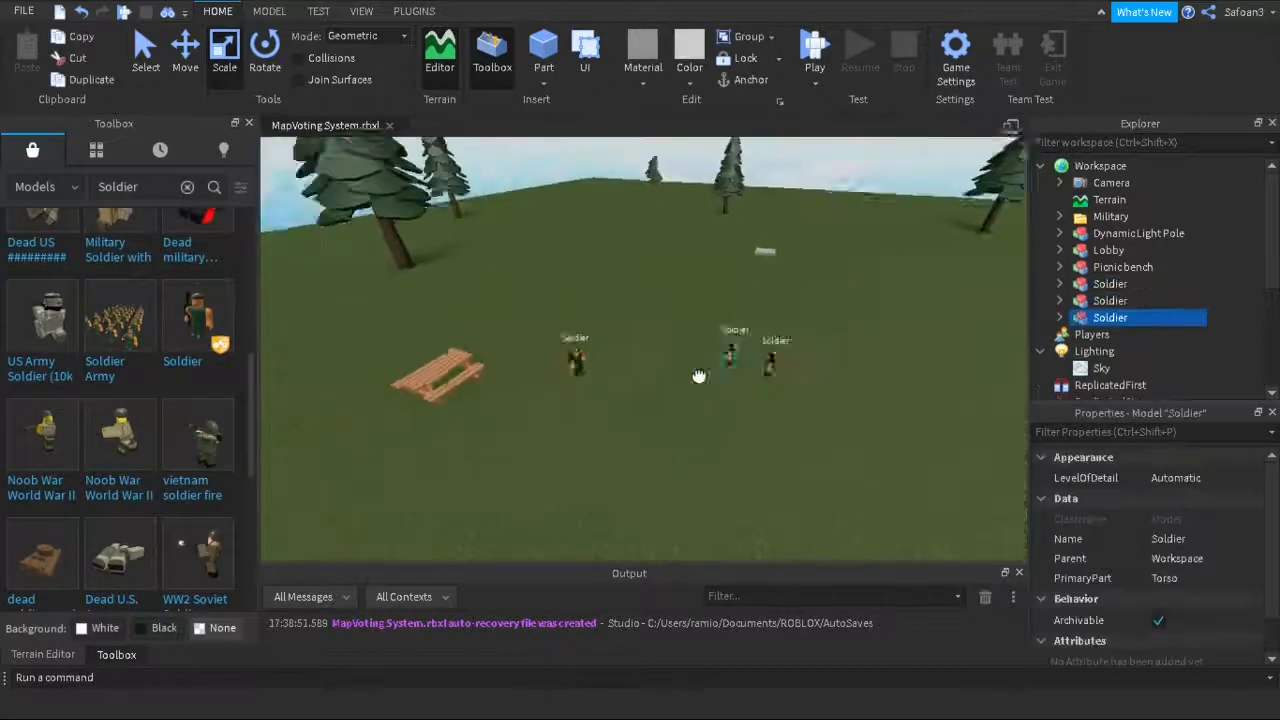
{"action": "key", "text": "ctrl+d"}
{"action": "left_click_drag", "start_coordinate": [697, 374], "coordinate": [874, 296]}
{"action": "left_click", "coordinate": [145, 50]}
{"action": "key", "text": "ctrl+d"}
{"action": "key", "text": "ctrl+d"}
{"action": "right_click_drag", "start_coordinate": [646, 315], "coordinate": [680, 315]}
{"action": "key", "text": "ctrl+d"}
{"action": "key", "text": "ctrl+d"}
{"action": "left_click_drag", "start_coordinate": [640, 340], "coordinate": [514, 300]}
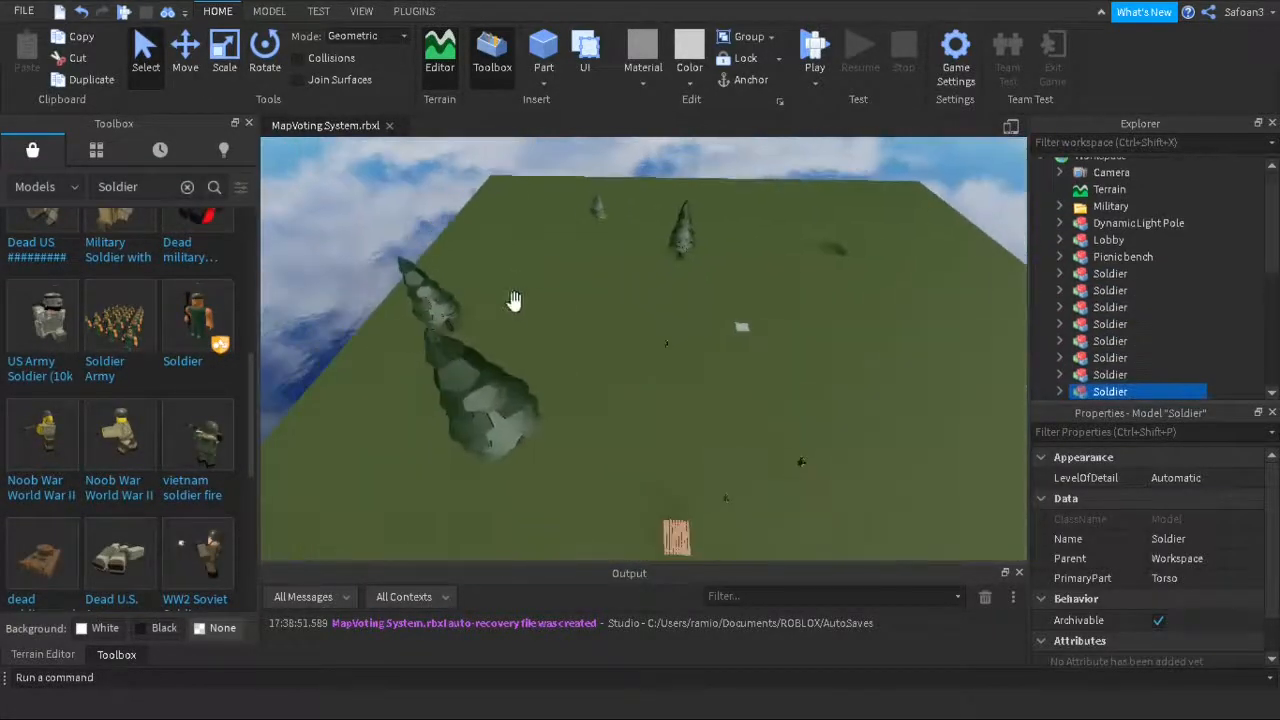
{"action": "key", "text": "ctrl+d"}
Move all the Soldier models from Workspace into the Military folder.
{"action": "right_click_drag", "start_coordinate": [560, 380], "coordinate": [592, 390]}
{"action": "left_click", "coordinate": [1059, 200]}
{"action": "left_click", "coordinate": [1077, 218]}
{"action": "left_click", "coordinate": [1077, 218]}
{"action": "left_click", "coordinate": [1059, 200]}
{"action": "left_click", "coordinate": [1130, 394]}
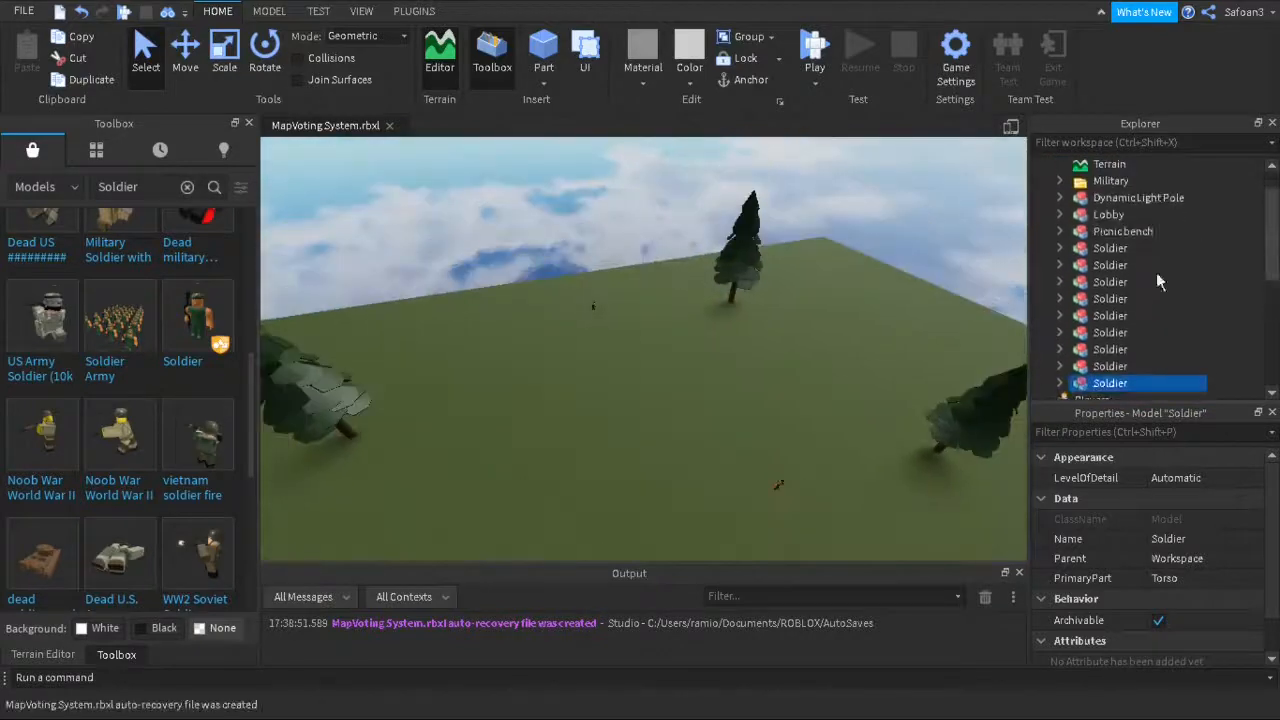
{"action": "left_click", "coordinate": [1135, 250], "text": "shift"}
{"action": "left_click_drag", "start_coordinate": [1135, 250], "coordinate": [1111, 181]}
Search the mesh library for "Tank" and insert the green tank mesh onto the map.
{"action": "right_click_drag", "start_coordinate": [890, 325], "coordinate": [896, 363]}
{"action": "left_click", "coordinate": [896, 363]}
{"action": "left_click_drag", "start_coordinate": [383, 388], "coordinate": [708, 384]}
{"action": "right_click_drag", "start_coordinate": [708, 384], "coordinate": [740, 400]}
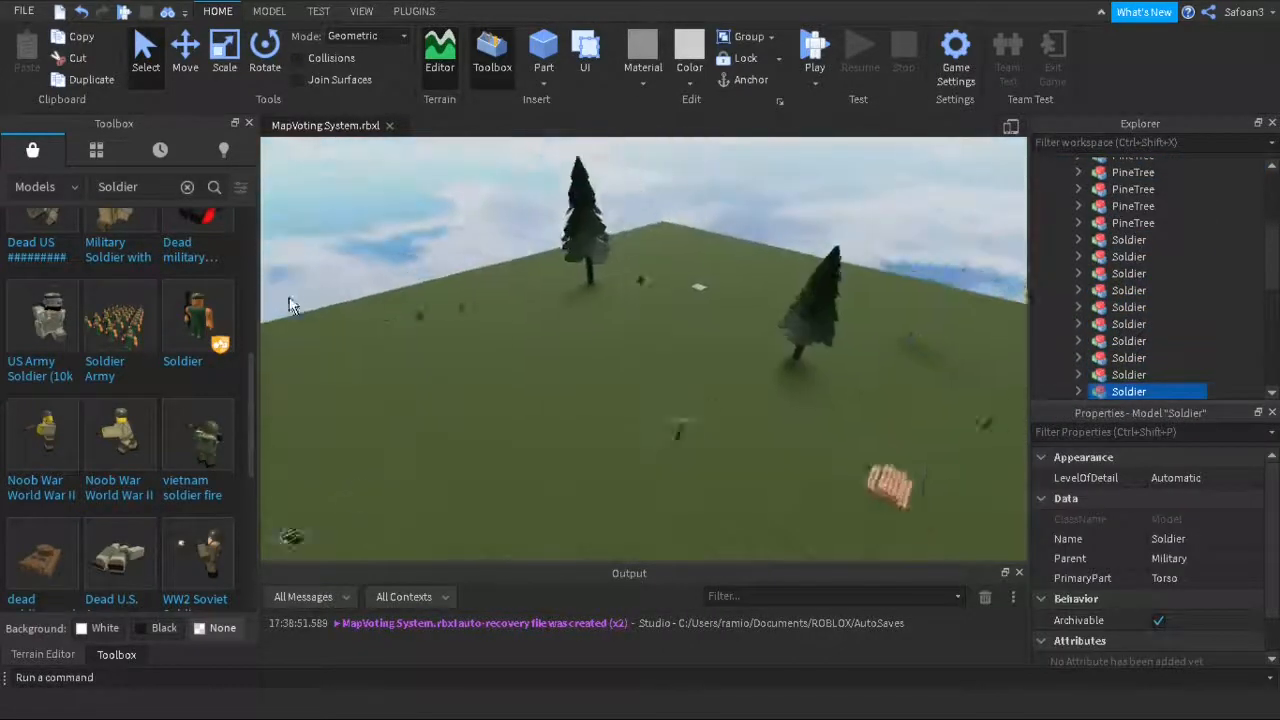
{"action": "left_click", "coordinate": [46, 187]}
{"action": "left_click", "coordinate": [40, 257]}
{"action": "left_click", "coordinate": [157, 182]}
{"action": "type", "text": "Tank"}
{"action": "key", "text": "Return"}
{"action": "right_click_drag", "start_coordinate": [728, 257], "coordinate": [700, 262]}
{"action": "mouse_move", "coordinate": [404, 303]}
{"action": "right_mouse_down"}
{"action": "mouse_move", "coordinate": [404, 290]}
{"action": "mouse_move", "coordinate": [419, 320]}
{"action": "right_mouse_up"}
{"action": "left_click", "coordinate": [198, 308]}
Scale the green tank and place one of the soldiers on top of its turret.
{"action": "left_click", "coordinate": [224, 52]}
{"action": "left_click_drag", "start_coordinate": [750, 312], "coordinate": [750, 225]}
{"action": "left_click", "coordinate": [602, 350]}
{"action": "left_click", "coordinate": [719, 265]}
{"action": "right_click_drag", "start_coordinate": [719, 265], "coordinate": [649, 366]}
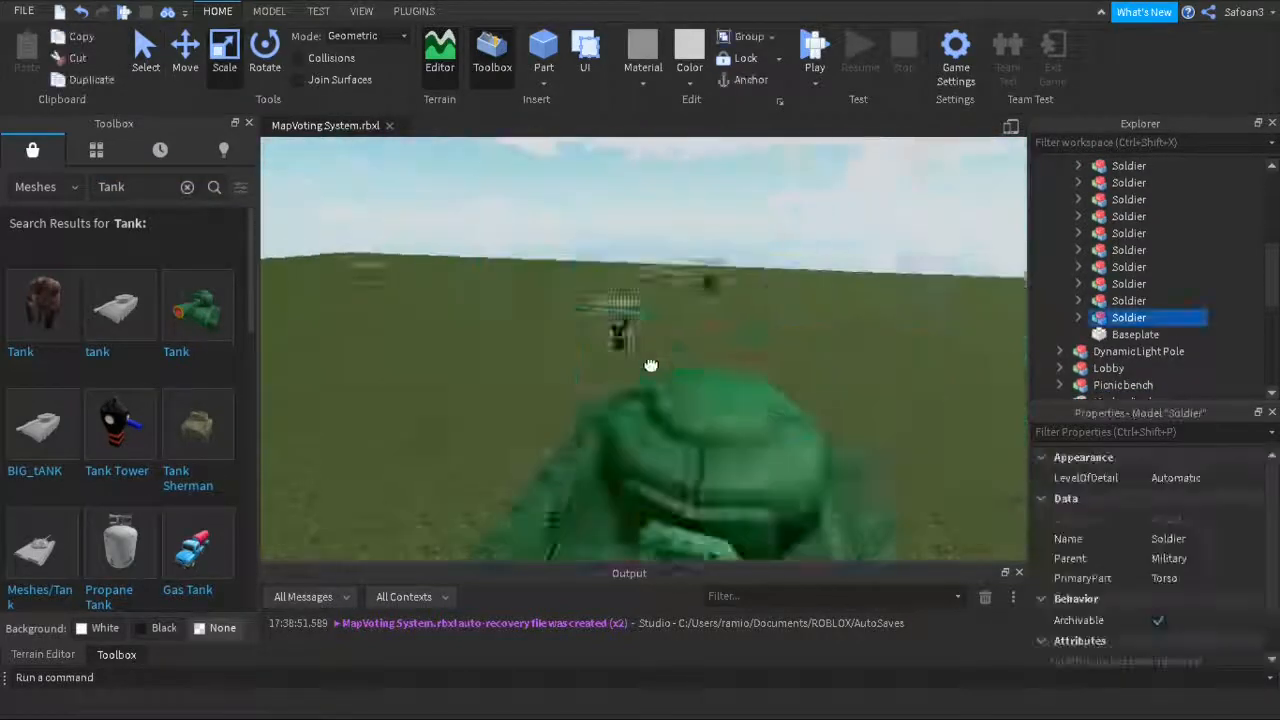
{"action": "left_click_drag", "start_coordinate": [649, 366], "coordinate": [705, 385]}
{"action": "left_click", "coordinate": [185, 52]}
{"action": "left_click_drag", "start_coordinate": [715, 190], "coordinate": [713, 275]}
{"action": "right_click_drag", "start_coordinate": [787, 417], "coordinate": [640, 400]}
{"action": "left_click", "coordinate": [690, 340]}
Weld the tank to the soldier standing on it and move the tank mesh into the Military folder.
{"action": "left_click", "coordinate": [361, 11]}
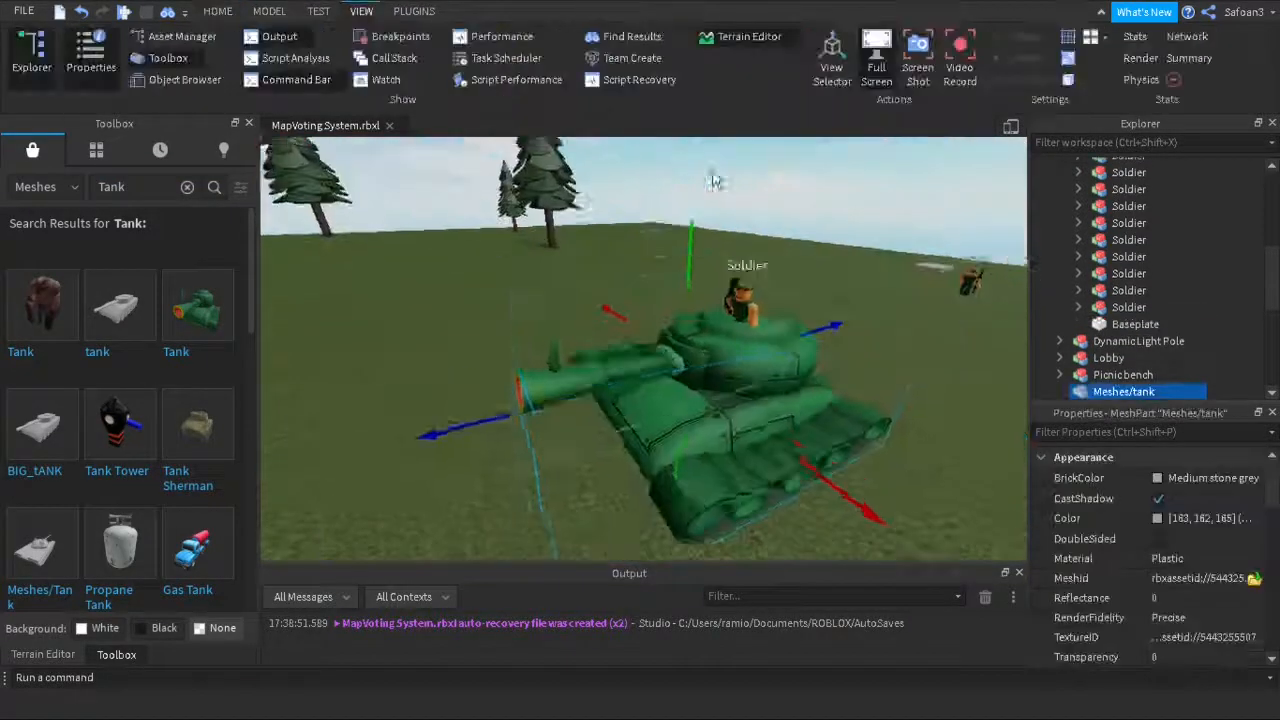
{"action": "scroll", "coordinate": [714, 200], "scroll_direction": "up", "scroll_amount": 3}
{"action": "left_click", "coordinate": [269, 11]}
{"action": "left_click", "coordinate": [1009, 38]}
{"action": "left_click", "coordinate": [1018, 234]}
{"action": "left_click", "coordinate": [659, 330]}
{"action": "left_click", "coordinate": [845, 310]}
{"action": "scroll", "coordinate": [845, 310], "scroll_direction": "down", "scroll_amount": 6}
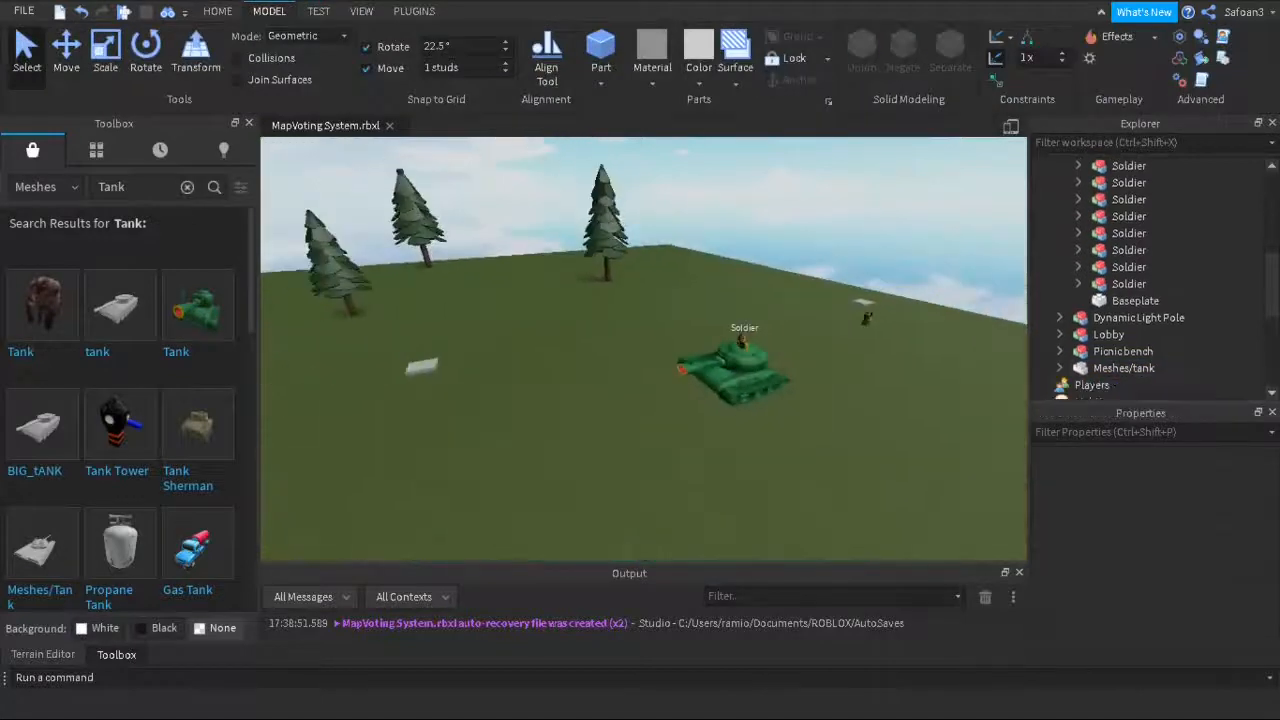
{"action": "left_click_drag", "start_coordinate": [1132, 367], "coordinate": [1112, 202]}
Insert a block part on an empty area of the map and scale it into a thick wall.
{"action": "right_click_drag", "start_coordinate": [640, 400], "coordinate": [551, 506]}
{"action": "left_click", "coordinate": [551, 506]}
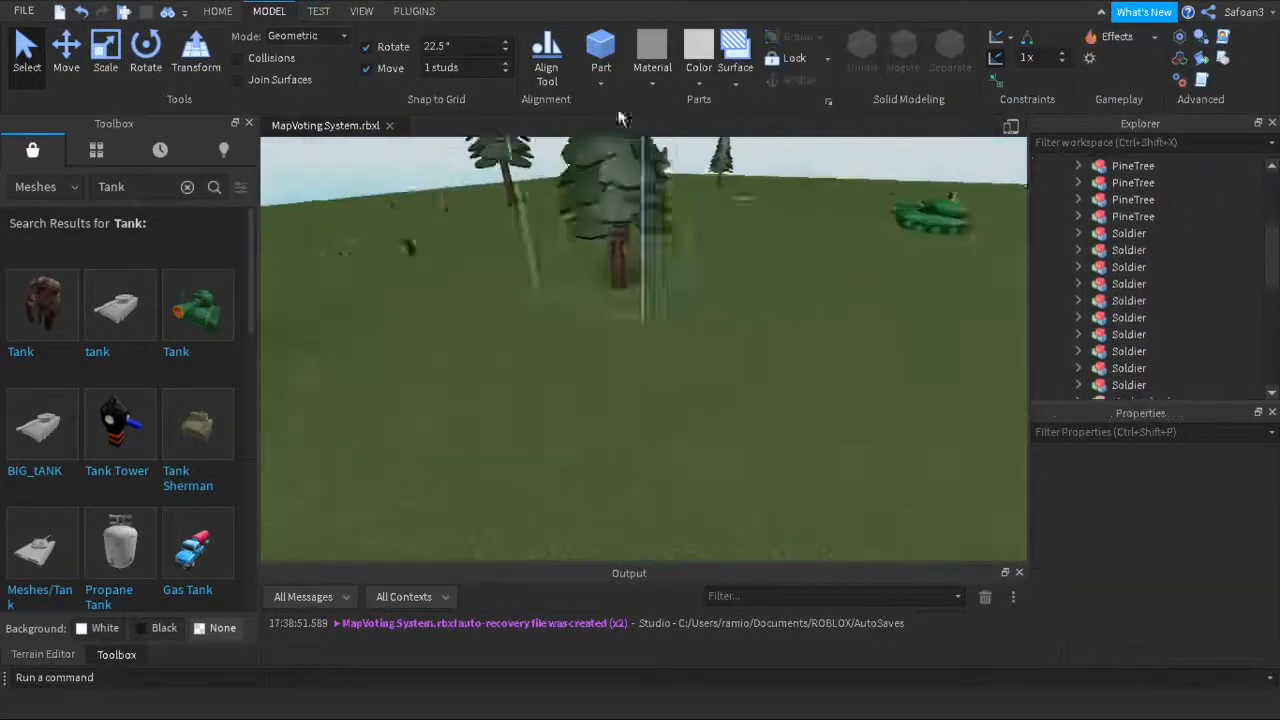
{"action": "left_click", "coordinate": [600, 46]}
{"action": "left_click", "coordinate": [105, 52]}
{"action": "left_click_drag", "start_coordinate": [640, 385], "coordinate": [676, 320]}
{"action": "left_click_drag", "start_coordinate": [600, 370], "coordinate": [555, 250]}
Duplicate the wall to form an opposite wall, and scale another copy into a connecting side wall.
{"action": "key", "text": "ctrl+d"}
{"action": "left_click", "coordinate": [66, 52]}
{"action": "left_click_drag", "start_coordinate": [640, 370], "coordinate": [800, 411]}
{"action": "key", "text": "ctrl+d"}
{"action": "left_click", "coordinate": [105, 52]}
{"action": "left_click_drag", "start_coordinate": [735, 375], "coordinate": [706, 283]}
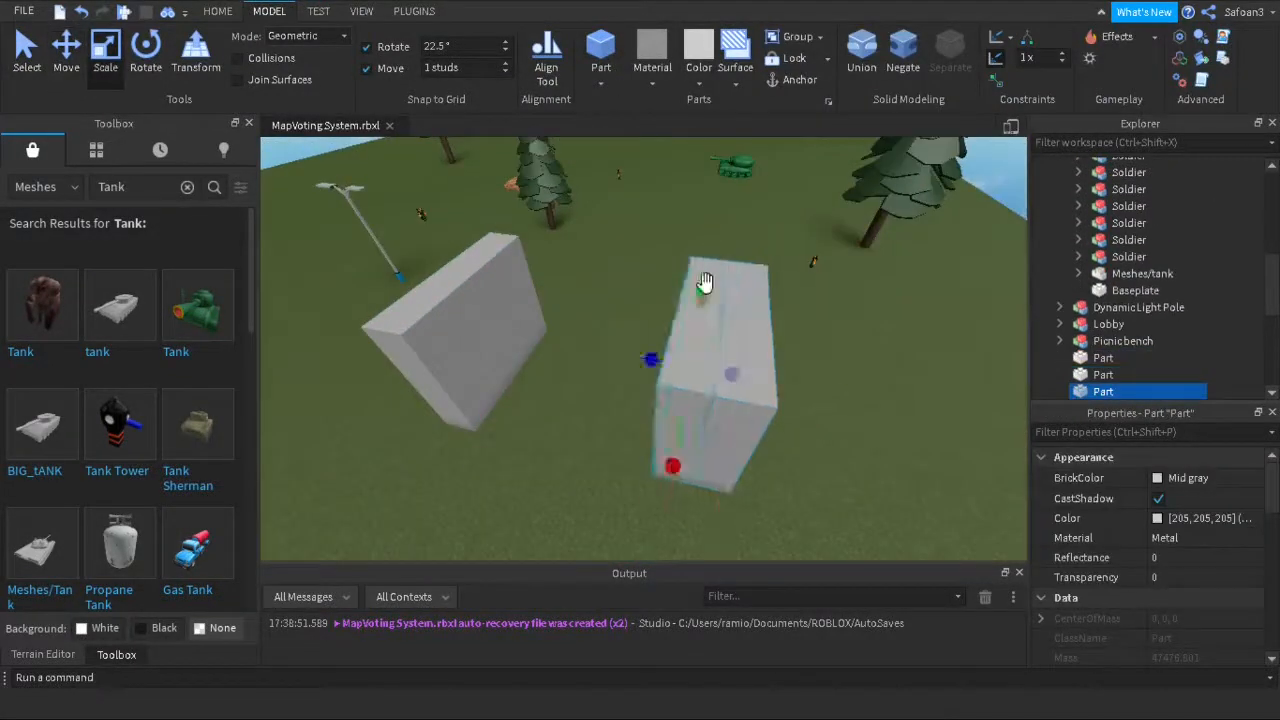
{"action": "left_click_drag", "start_coordinate": [670, 440], "coordinate": [709, 383]}
Close the enclosure with a duplicate of the side wall and shorten that copy to leave an entrance.
{"action": "right_click_drag", "start_coordinate": [709, 383], "coordinate": [640, 365]}
{"action": "key", "text": "ctrl+d"}
{"action": "left_click", "coordinate": [66, 52]}
{"action": "left_click_drag", "start_coordinate": [688, 363], "coordinate": [600, 366]}
{"action": "right_click_drag", "start_coordinate": [600, 366], "coordinate": [586, 366]}
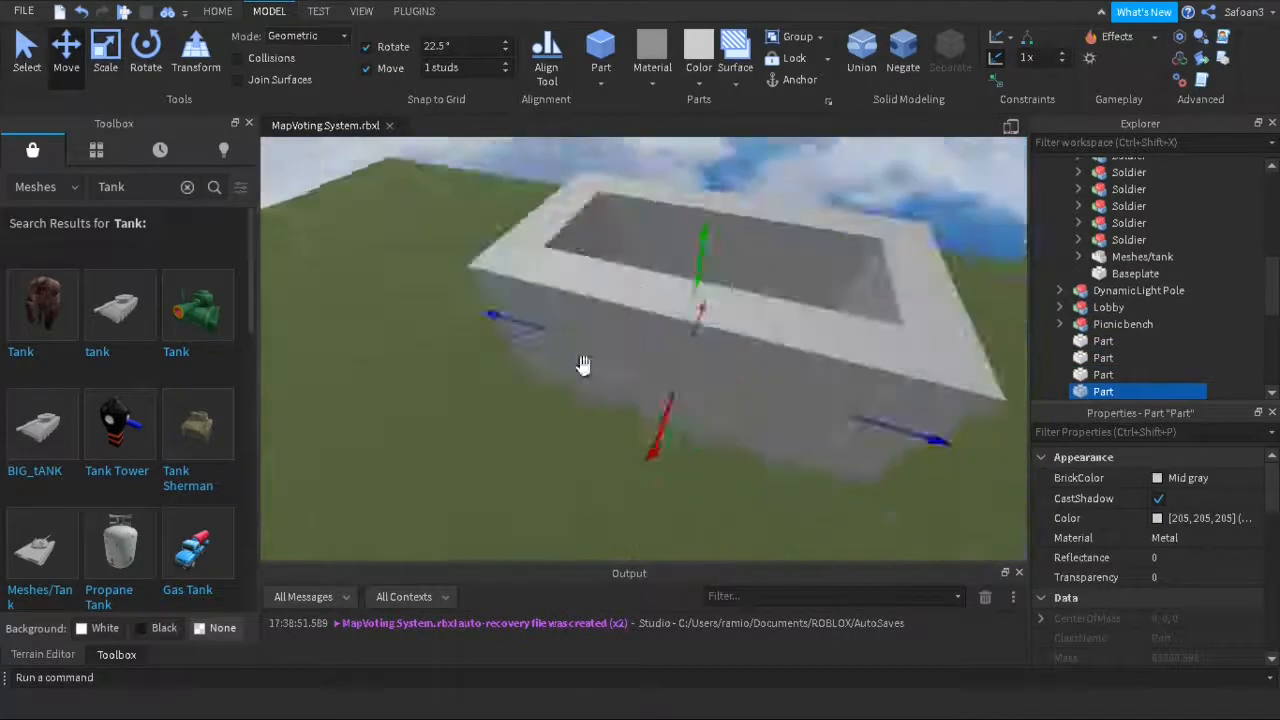
{"action": "left_click", "coordinate": [105, 52]}
{"action": "left_click_drag", "start_coordinate": [714, 450], "coordinate": [714, 326]}
{"action": "right_click_drag", "start_coordinate": [714, 326], "coordinate": [663, 374]}
Duplicate the green tank and delete the WeldConstraint from the copy.
{"action": "left_click", "coordinate": [663, 374]}
{"action": "key", "text": "ctrl+d"}
{"action": "left_click", "coordinate": [1078, 284]}
{"action": "left_click", "coordinate": [1100, 301]}
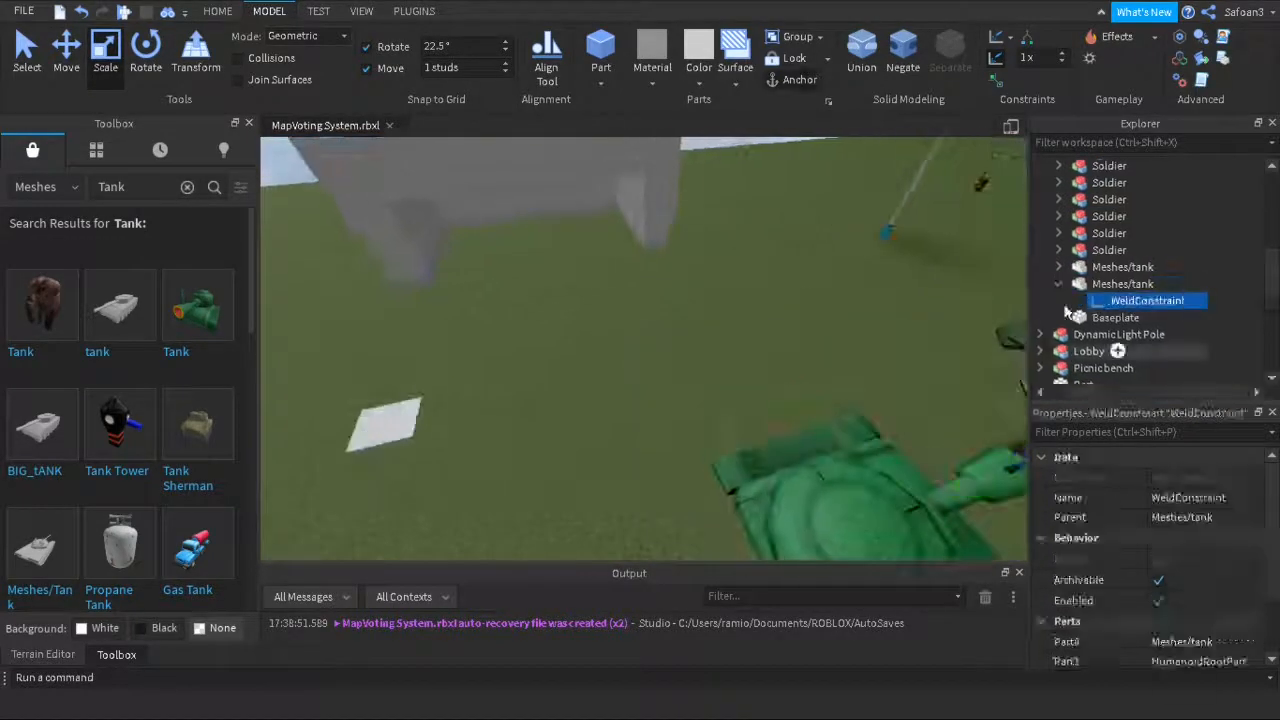
{"action": "key", "text": "Delete"}
Move the tank copy inside the walled enclosure and duplicate it twice more.
{"action": "left_click_drag", "start_coordinate": [830, 490], "coordinate": [633, 452]}
{"action": "right_click_drag", "start_coordinate": [633, 452], "coordinate": [571, 306]}
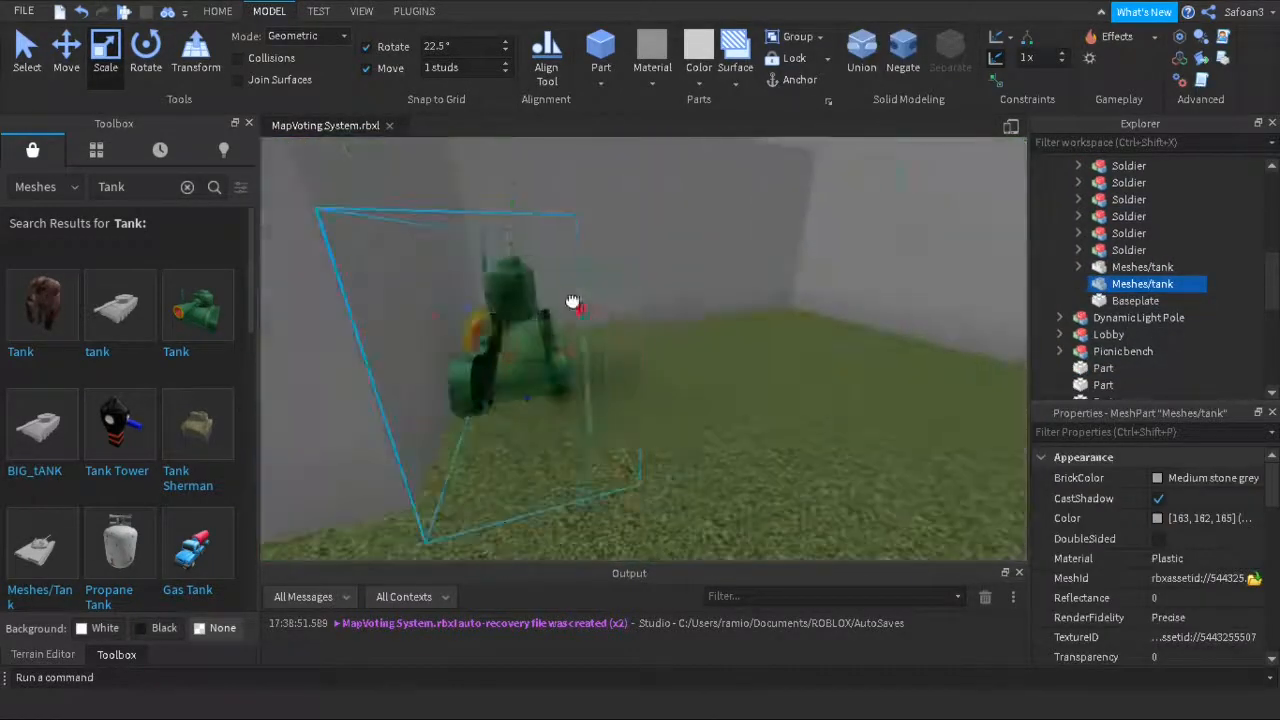
{"action": "key", "text": "ctrl+d"}
{"action": "left_click", "coordinate": [66, 52]}
{"action": "left_click_drag", "start_coordinate": [500, 300], "coordinate": [790, 310]}
{"action": "key", "text": "ctrl+d"}
{"action": "right_click_drag", "start_coordinate": [790, 310], "coordinate": [598, 245]}
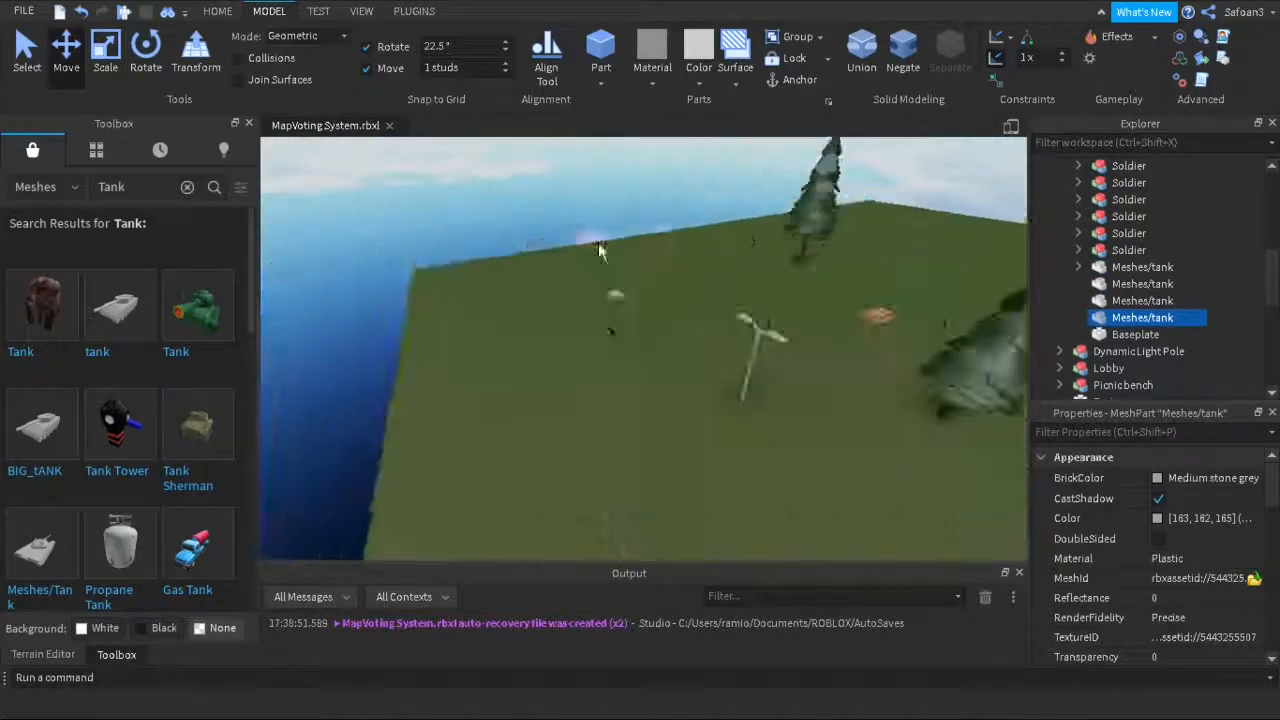
Insert the Plane model from the saved My Models inventory onto the map.
{"action": "left_click", "coordinate": [96, 150]}
{"action": "right_click_drag", "start_coordinate": [725, 283], "coordinate": [640, 285]}
{"action": "left_click", "coordinate": [118, 495]}
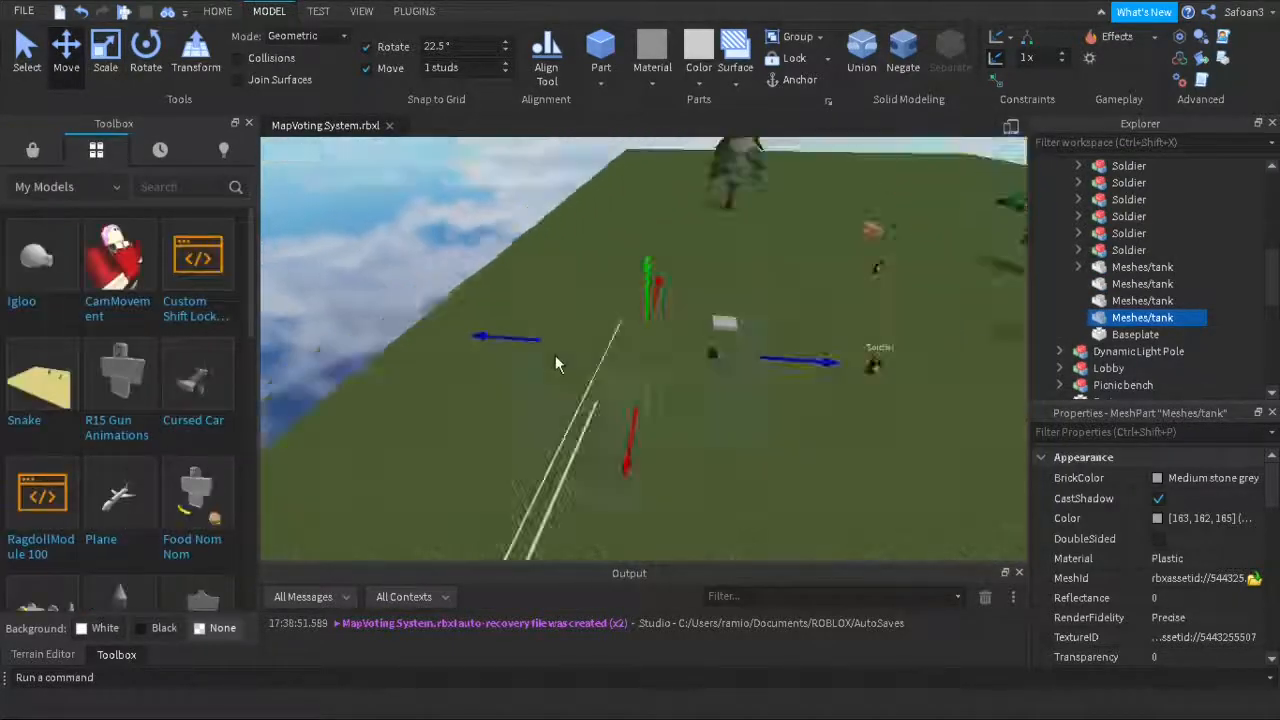
{"action": "left_click", "coordinate": [27, 52]}
{"action": "right_click_drag", "start_coordinate": [557, 362], "coordinate": [560, 330]}
Search the marketplace images for "Jet Texture".
{"action": "left_click", "coordinate": [33, 150]}
{"action": "left_click", "coordinate": [45, 187]}
{"action": "left_click", "coordinate": [35, 235]}
{"action": "left_click", "coordinate": [150, 187]}
{"action": "type", "text": "Jet Texture"}
{"action": "key", "text": "Return"}
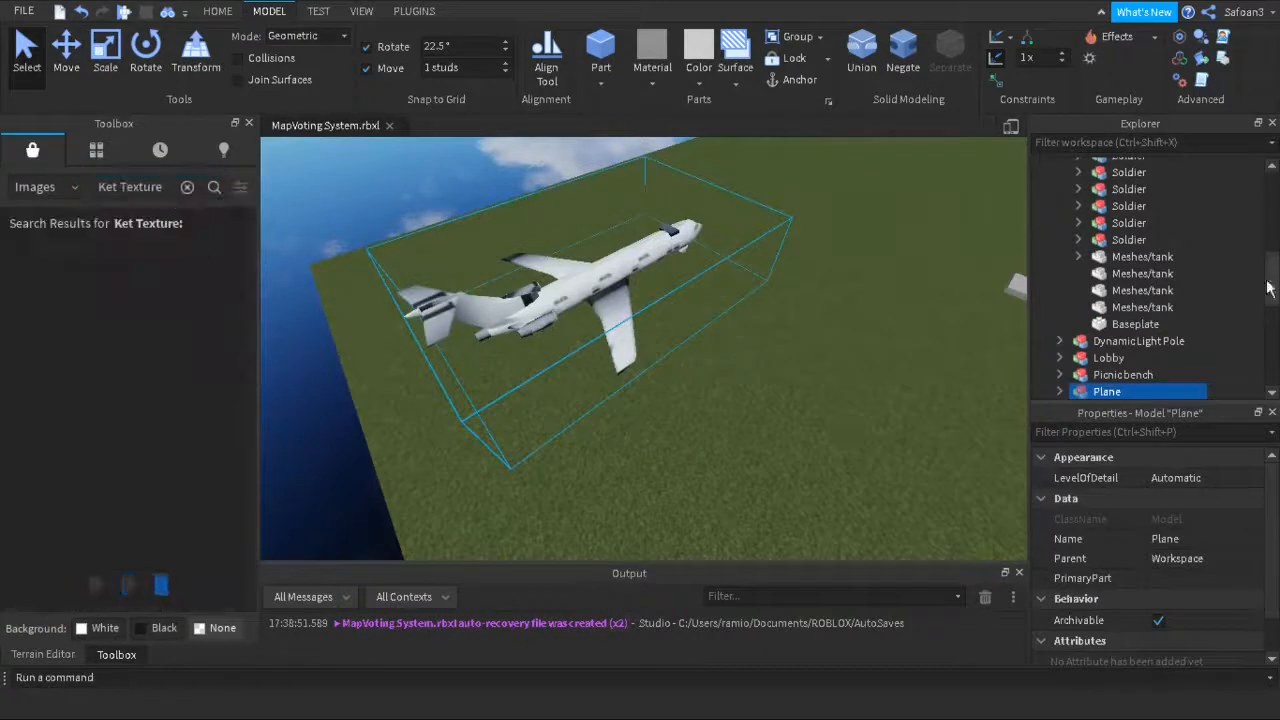
Select the Plane mesh inside the Plane model and search the images for "JetPlane Texture".
{"action": "left_click", "coordinate": [1060, 314]}
{"action": "left_click", "coordinate": [1125, 347]}
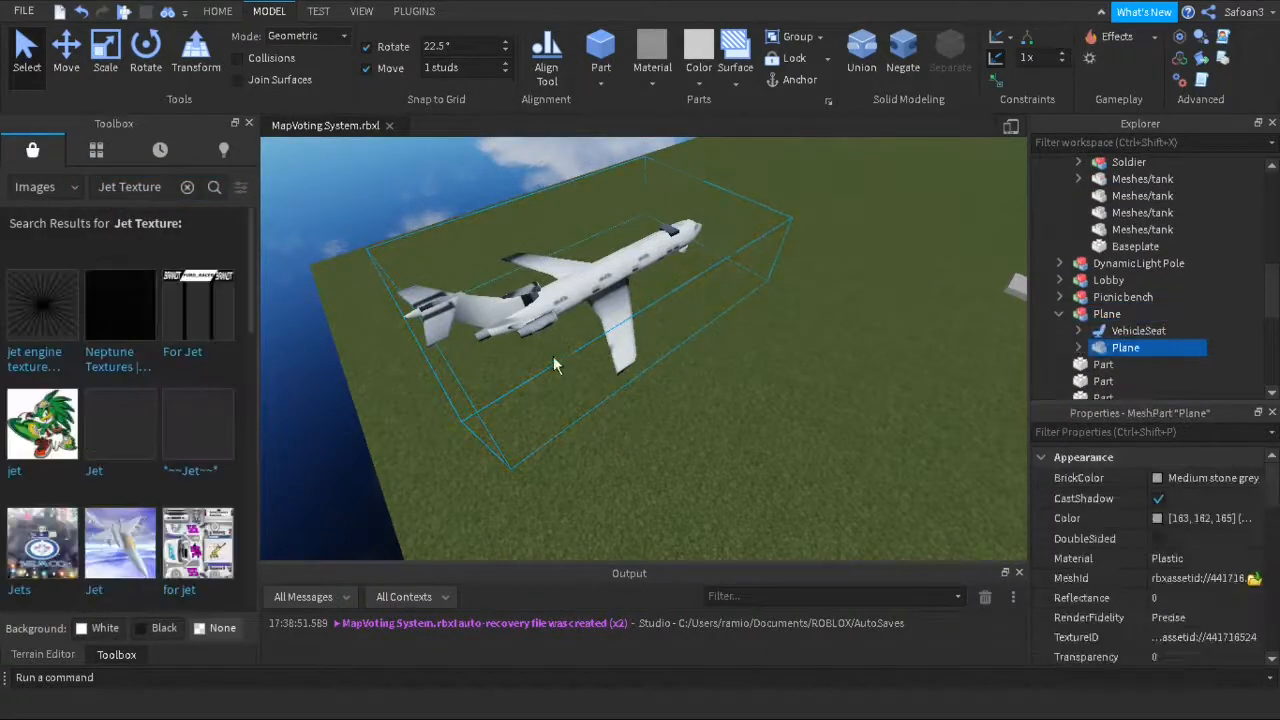
{"action": "left_click", "coordinate": [117, 184]}
{"action": "type", "text": "Plane"}
{"action": "key", "text": "Return"}
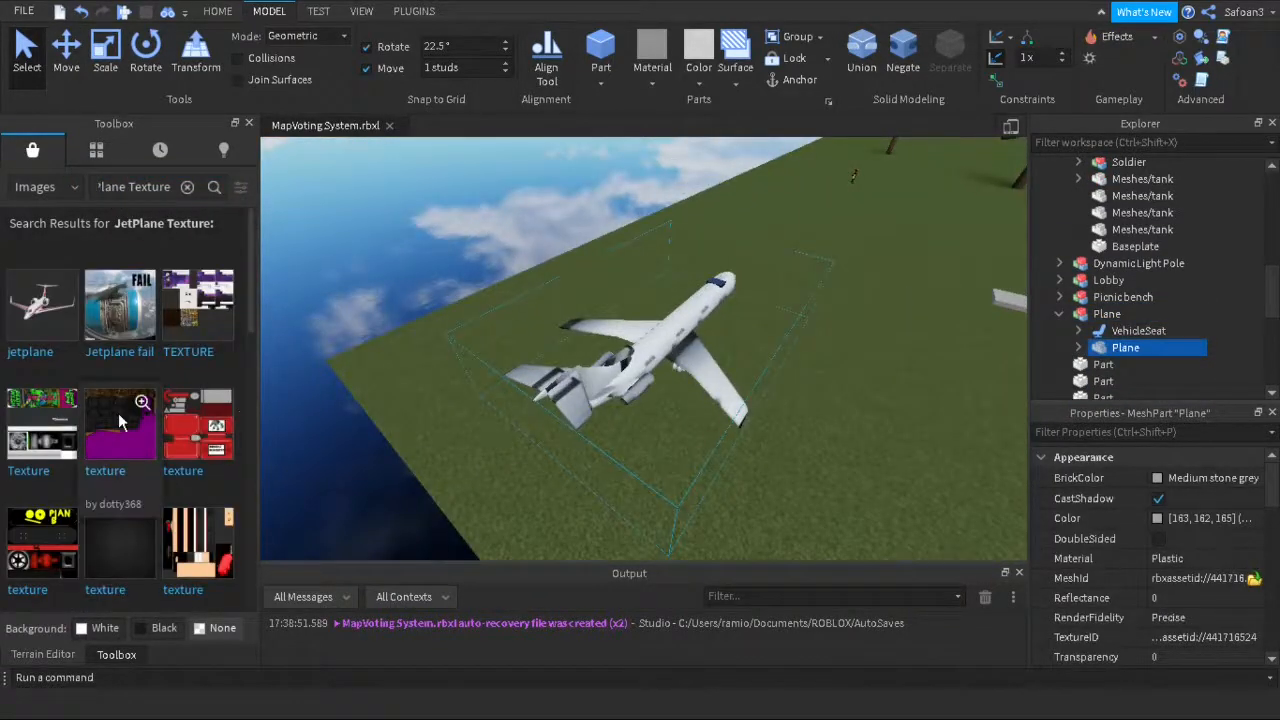
Try to retexture the Plane mesh by setting its TextureID to rbxassetid://37988781.
{"action": "left_click", "coordinate": [1205, 638]}
{"action": "type", "text": "rbxassetid://37988781"}
{"action": "key", "text": "Return"}
{"action": "key", "text": "w"}
{"action": "right_click_drag", "start_coordinate": [872, 360], "coordinate": [882, 388]}
{"action": "scroll", "coordinate": [240, 358], "scroll_direction": "down", "scroll_amount": 2}
{"action": "scroll", "coordinate": [234, 455], "scroll_direction": "down", "scroll_amount": 4}
{"action": "scroll", "coordinate": [234, 455], "scroll_direction": "up", "scroll_amount": 5}
{"action": "key", "text": "Delete"}
{"action": "key", "text": "ctrl+z"}
{"action": "scroll", "coordinate": [1150, 520], "scroll_direction": "down", "scroll_amount": 3}
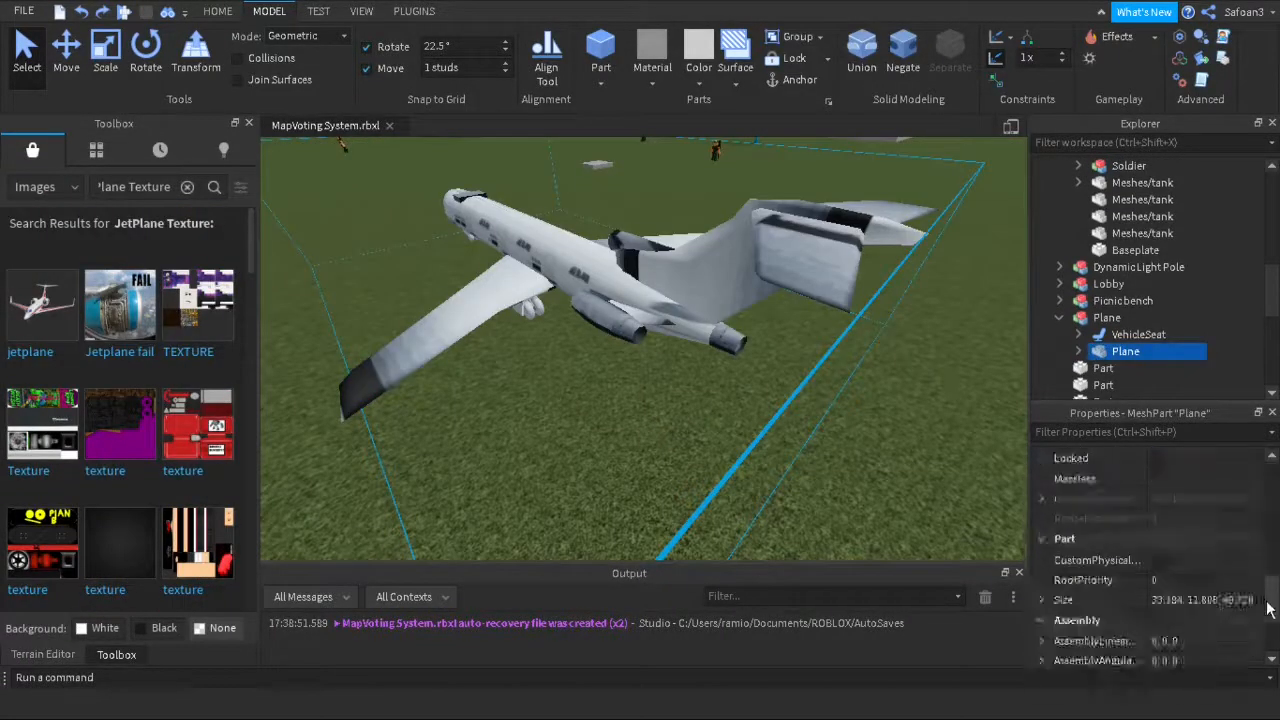
{"action": "left_click", "coordinate": [1135, 432]}
{"action": "type", "text": "t"}
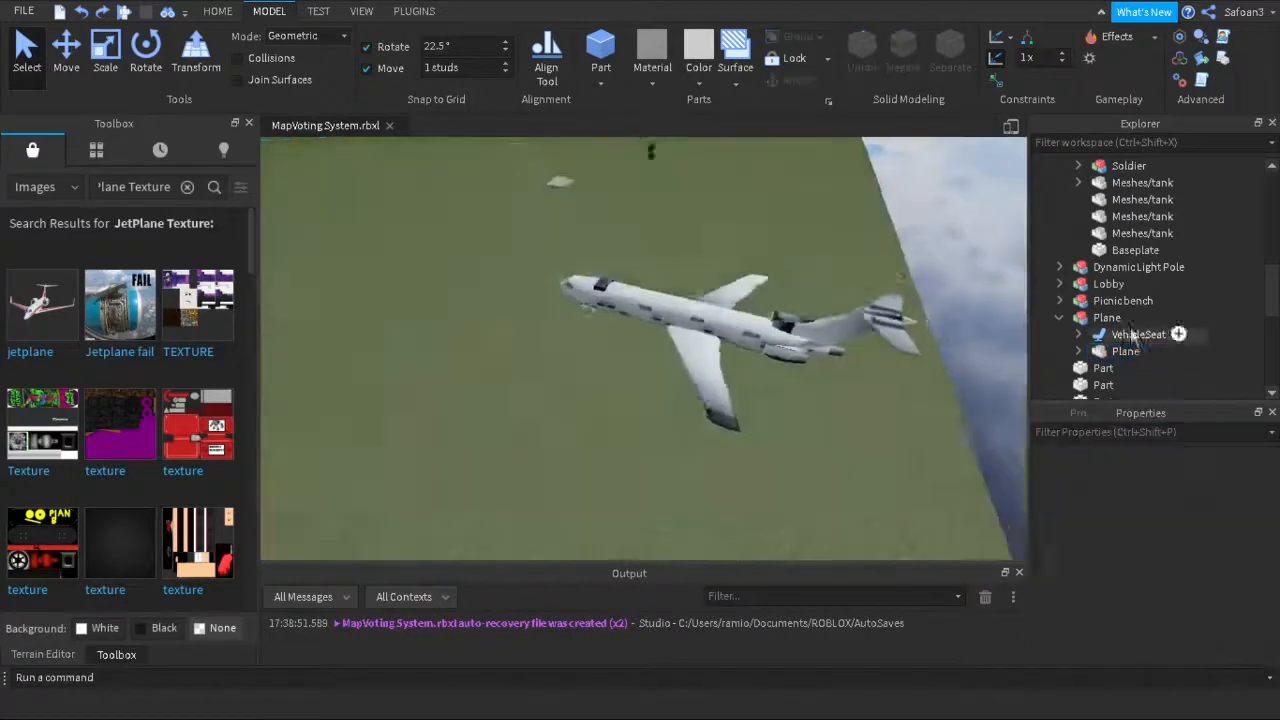
Open the Studio rendering settings and show the Edit Quality Level options.
{"action": "scroll", "coordinate": [914, 335], "scroll_direction": "down", "scroll_amount": 5}
{"action": "key", "text": "alt+s"}
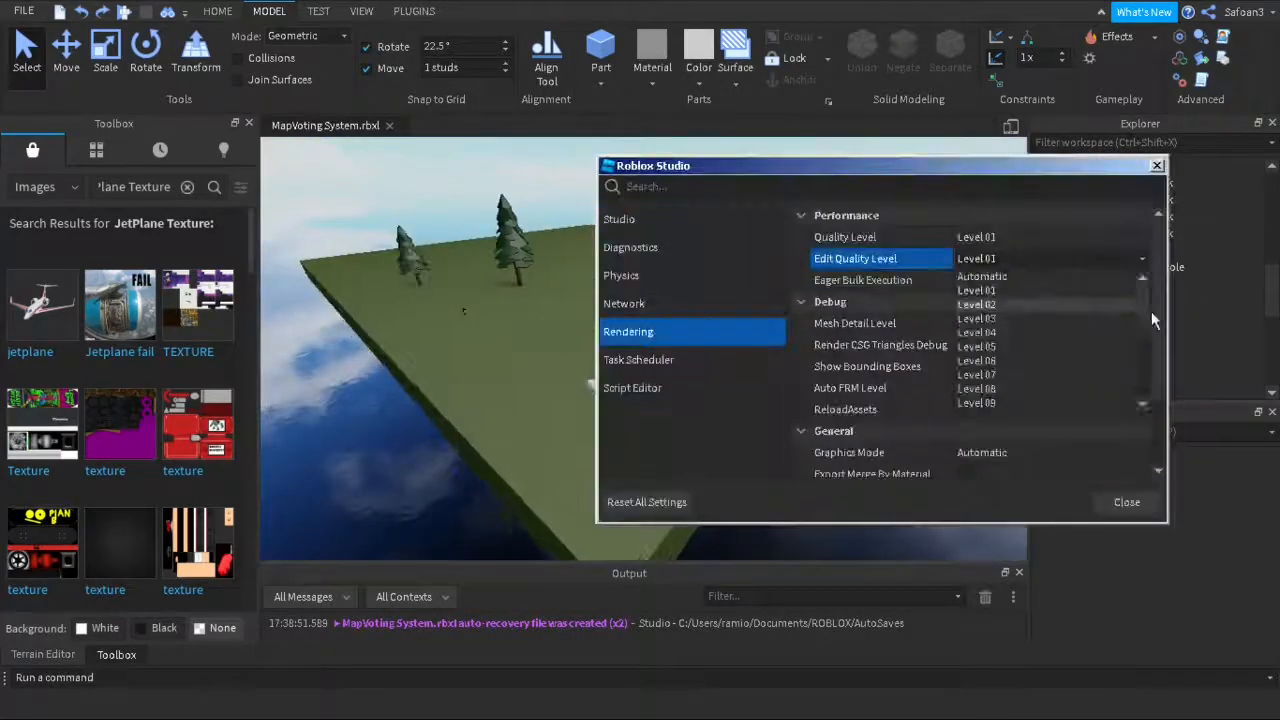
{"action": "key", "text": "Escape"}
Examine the whole map and the contents of the Military and Plane entries in Workspace.
{"action": "right_click_drag", "start_coordinate": [746, 295], "coordinate": [746, 295]}
{"action": "scroll", "coordinate": [1090, 285], "scroll_direction": "up", "scroll_amount": 10}
{"action": "left_click", "coordinate": [1060, 217]}
{"action": "left_click", "coordinate": [1060, 284]}
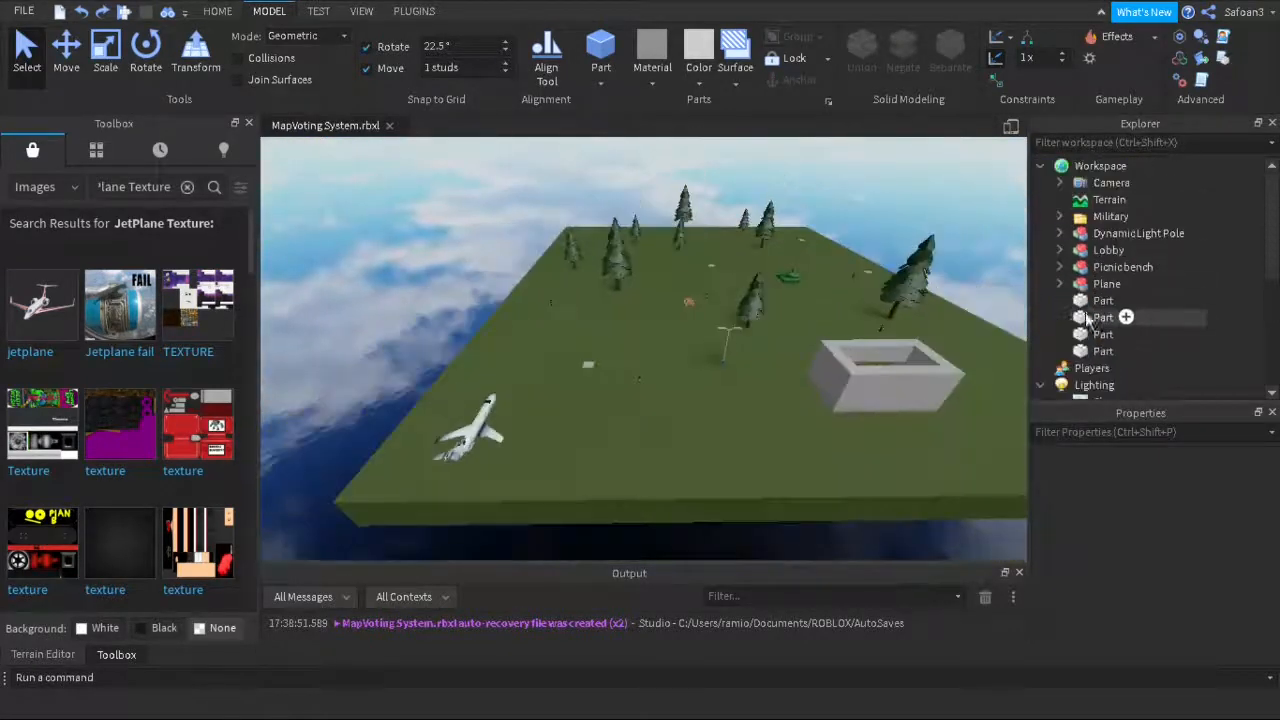
{"action": "left_click", "coordinate": [1087, 317]}
{"action": "right_click_drag", "start_coordinate": [581, 318], "coordinate": [581, 318]}
{"action": "scroll", "coordinate": [1090, 285], "scroll_direction": "up", "scroll_amount": 10}
{"action": "left_click", "coordinate": [1060, 217]}
{"action": "right_click_drag", "start_coordinate": [973, 347], "coordinate": [973, 347]}
{"action": "left_click", "coordinate": [1060, 217]}
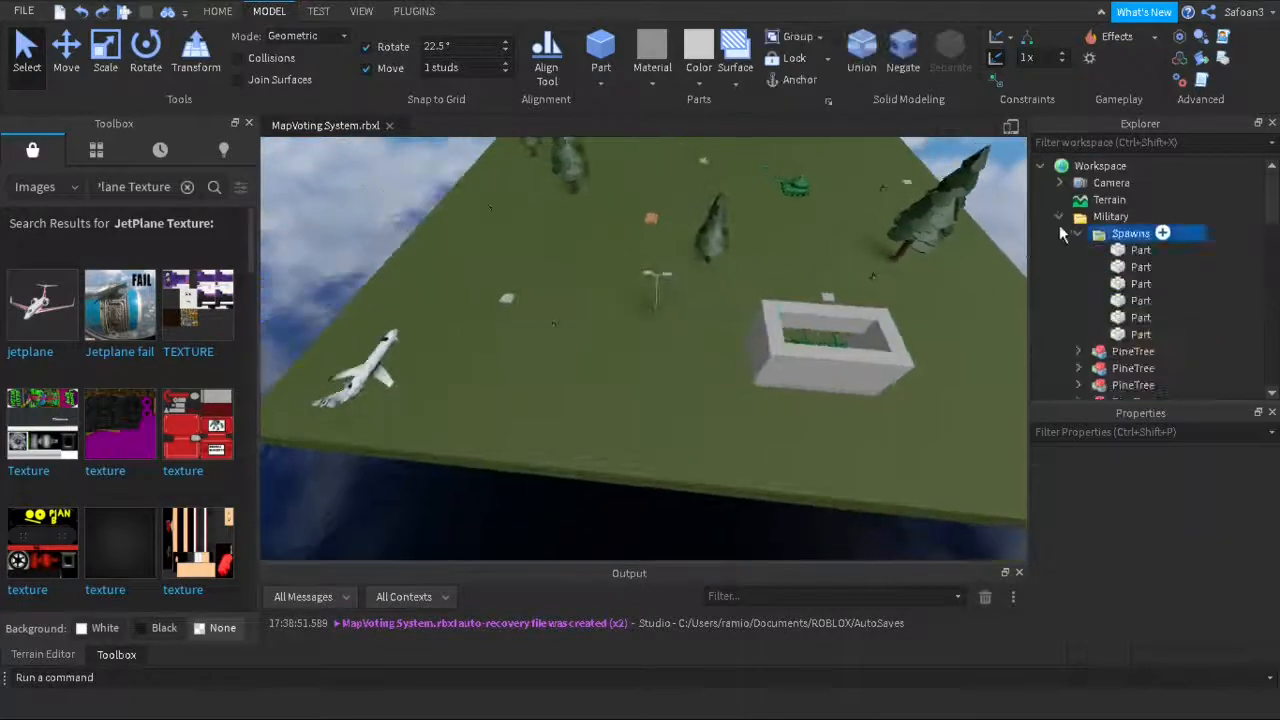
Move the plane, wall parts and picnic bench into the Military folder and store a duplicate of the folder in ReplicatedStorage.
{"action": "left_click", "coordinate": [1060, 217]}
{"action": "left_click", "coordinate": [1106, 284]}
{"action": "left_click", "coordinate": [1104, 351]}
{"action": "left_click", "coordinate": [1110, 267], "text": "shift"}
{"action": "left_click_drag", "start_coordinate": [1103, 317], "coordinate": [1165, 332]}
{"action": "key", "text": "ctrl+d"}
{"action": "left_click", "coordinate": [1077, 233]}
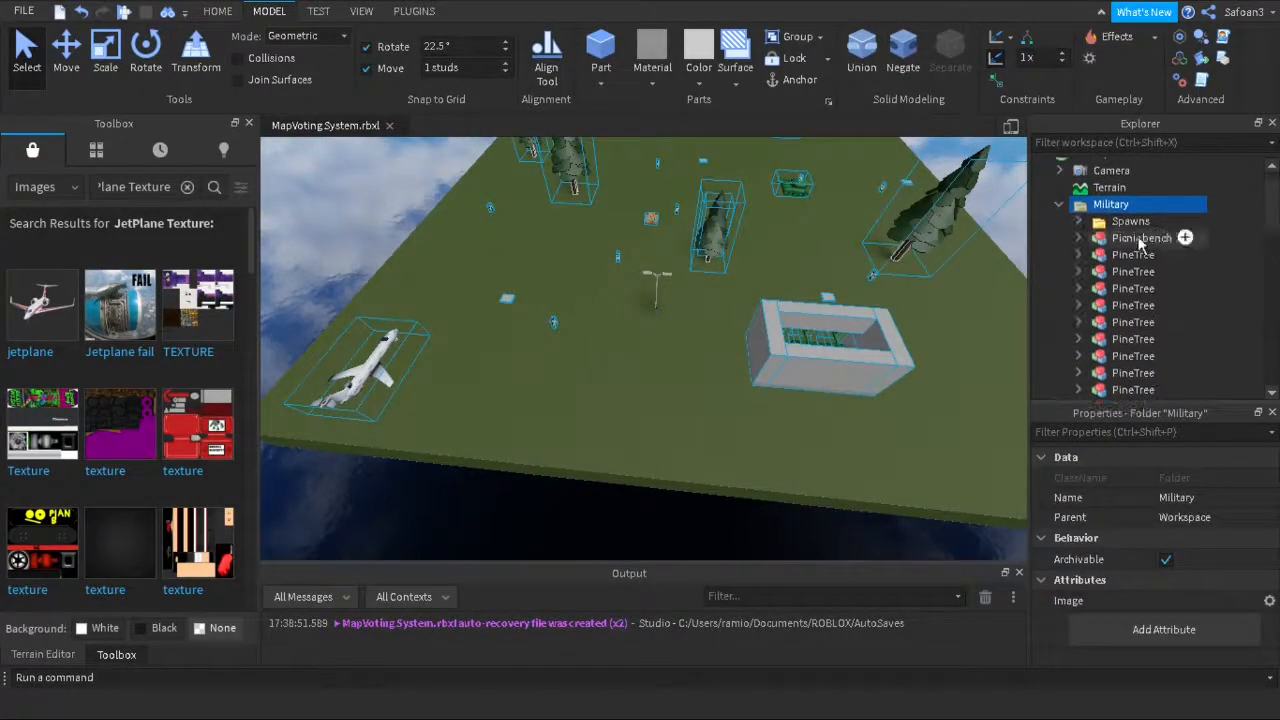
Try to delete the scenery models from the Workspace copy of the Military folder.
{"action": "left_click", "coordinate": [1142, 239]}
{"action": "scroll", "coordinate": [1136, 270], "scroll_direction": "down", "scroll_amount": 10}
{"action": "left_click", "coordinate": [1121, 286], "text": "shift"}
{"action": "key", "text": "Delete"}
{"action": "key", "text": "ctrl+z"}
{"action": "left_click", "coordinate": [898, 219]}
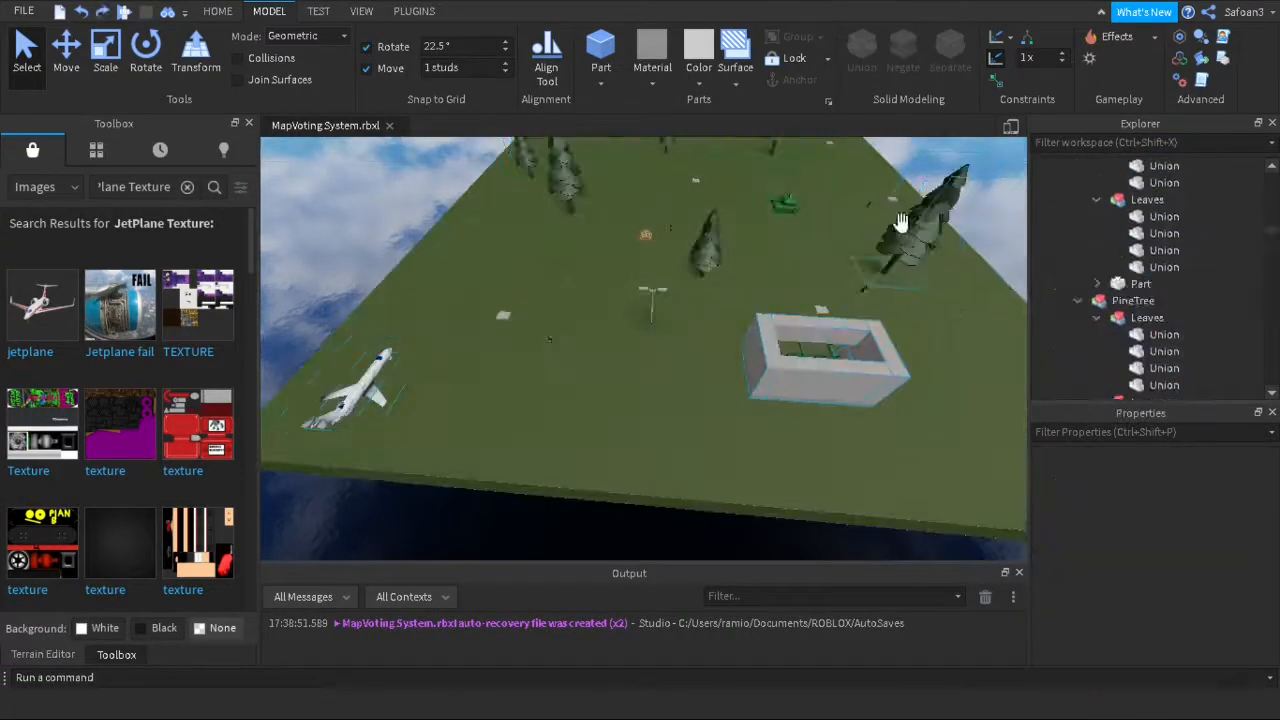
{"action": "left_click_drag", "start_coordinate": [1271, 263], "coordinate": [1261, 180]}
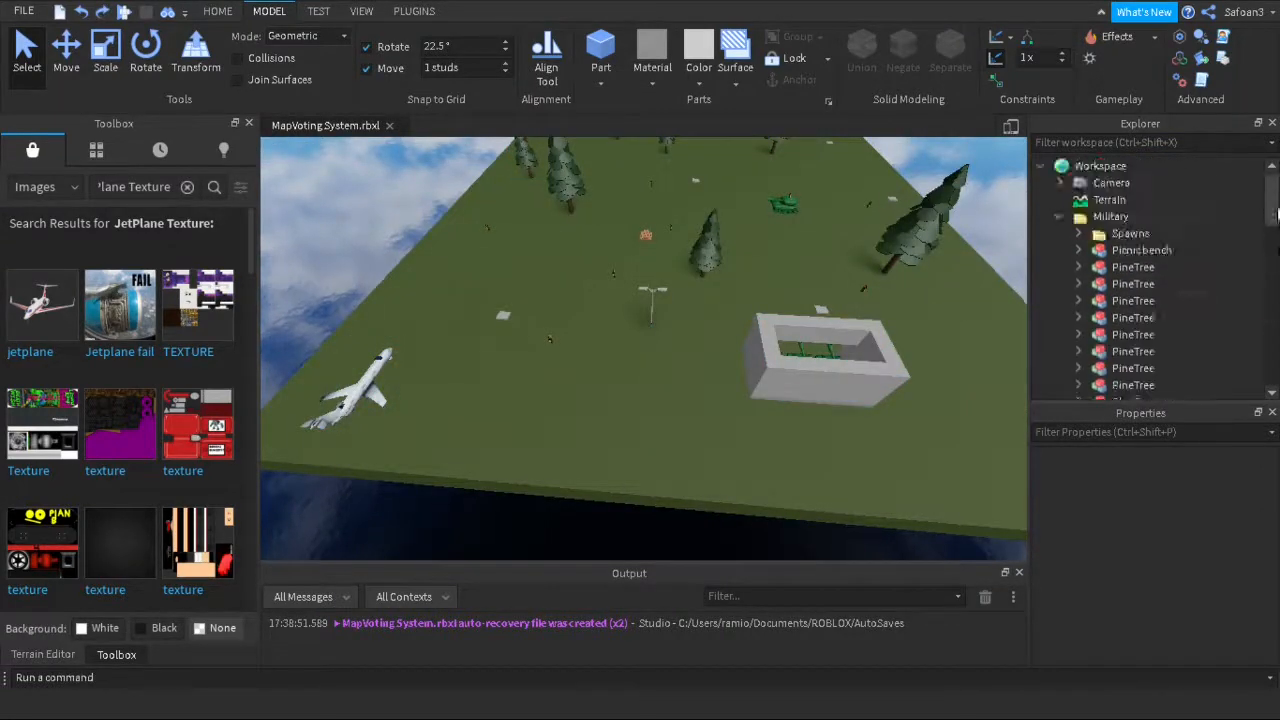
Delete everything except Spawns and Baseplate from the Workspace Military folder, along with the DynamicLight Pole.
{"action": "left_click", "coordinate": [1141, 250]}
{"action": "left_click_drag", "start_coordinate": [1273, 195], "coordinate": [1273, 328]}
{"action": "left_click", "coordinate": [1142, 231], "text": "shift"}
{"action": "left_click", "coordinate": [1140, 264], "text": "ctrl"}
{"action": "left_click", "coordinate": [1138, 281], "text": "ctrl"}
{"action": "left_click", "coordinate": [1136, 297], "text": "ctrl"}
{"action": "left_click", "coordinate": [1130, 314], "text": "ctrl"}
{"action": "key", "text": "Delete"}
{"action": "left_click", "coordinate": [640, 360]}
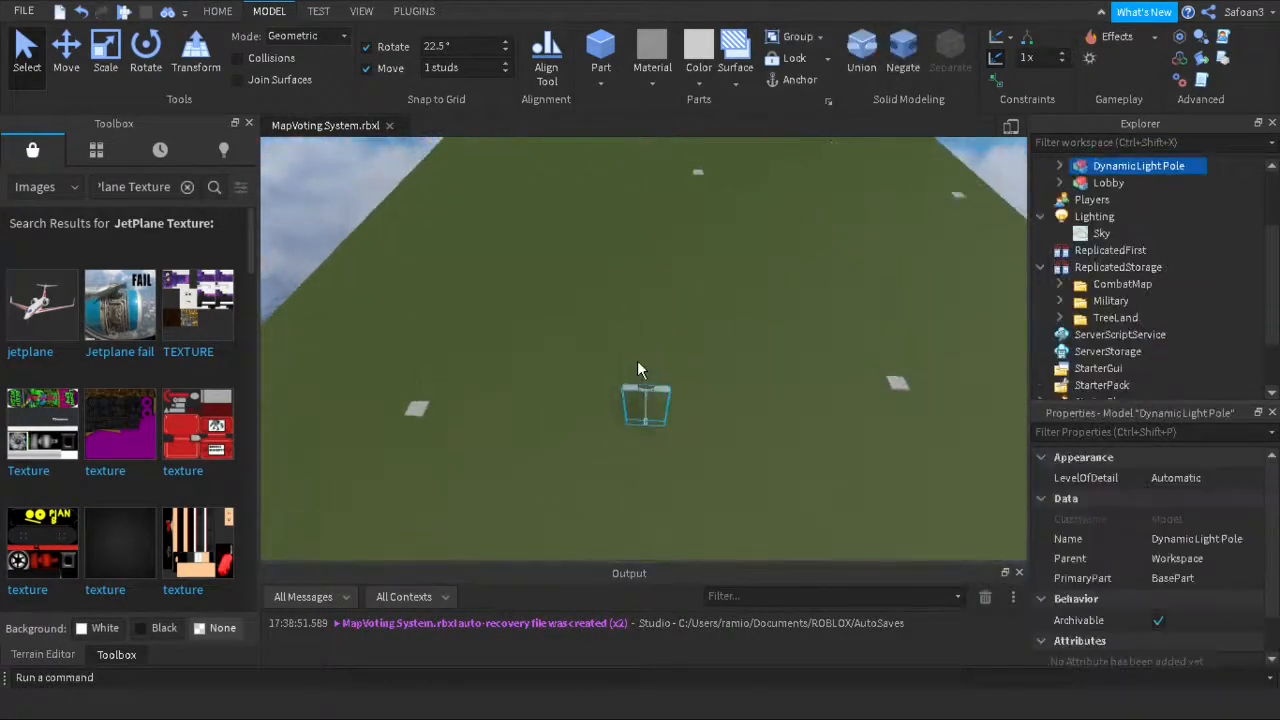
{"action": "key", "text": "Delete"}
Insert the Plane model from My Models, move it to the near edge of the empty map and rotate it.
{"action": "scroll", "coordinate": [640, 364], "scroll_direction": "up", "scroll_amount": 5}
{"action": "right_click_drag", "start_coordinate": [640, 364], "coordinate": [640, 364]}
{"action": "left_click", "coordinate": [96, 150]}
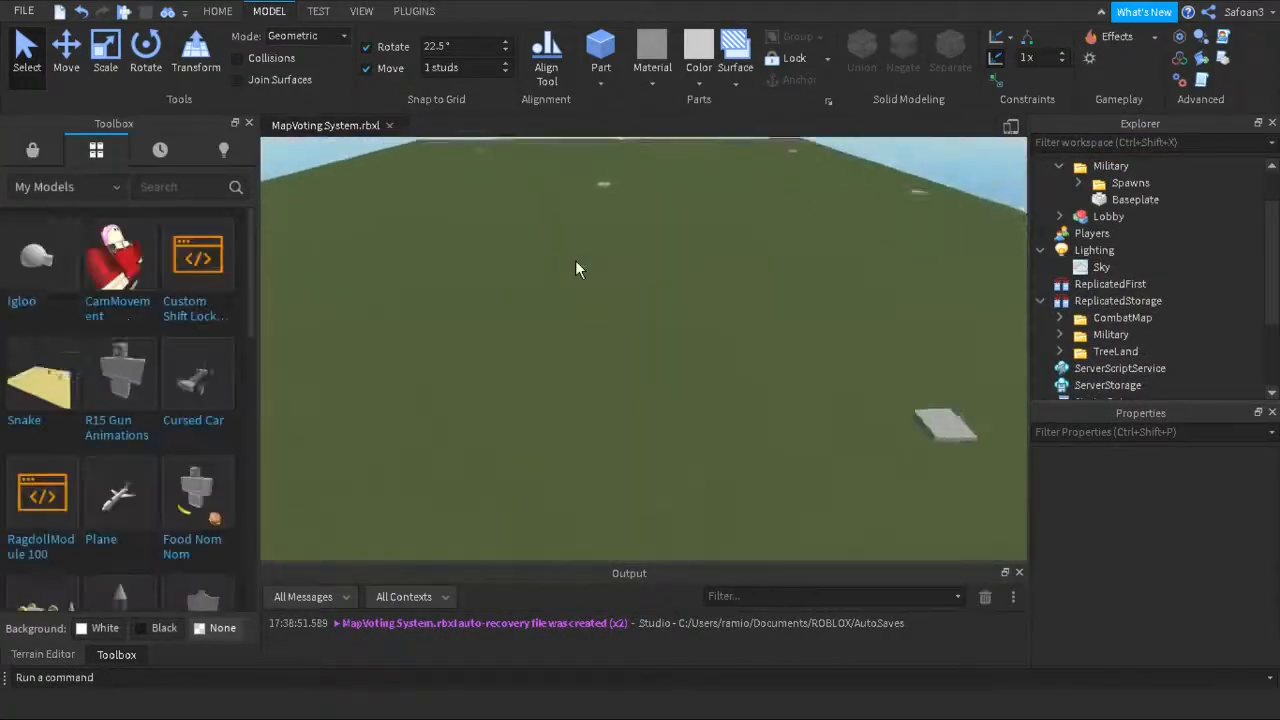
{"action": "left_click", "coordinate": [122, 500]}
{"action": "right_click_drag", "start_coordinate": [749, 330], "coordinate": [680, 300]}
{"action": "left_click_drag", "start_coordinate": [680, 266], "coordinate": [946, 385]}
{"action": "key", "text": "ctrl+r"}
{"action": "key", "text": "ctrl+r"}
Duplicate the plane to make a row of five planes along the map's near edge.
{"action": "key", "text": "ctrl+d"}
{"action": "left_click_drag", "start_coordinate": [494, 426], "coordinate": [720, 362]}
{"action": "right_click_drag", "start_coordinate": [720, 362], "coordinate": [609, 437]}
{"action": "left_click", "coordinate": [609, 437]}
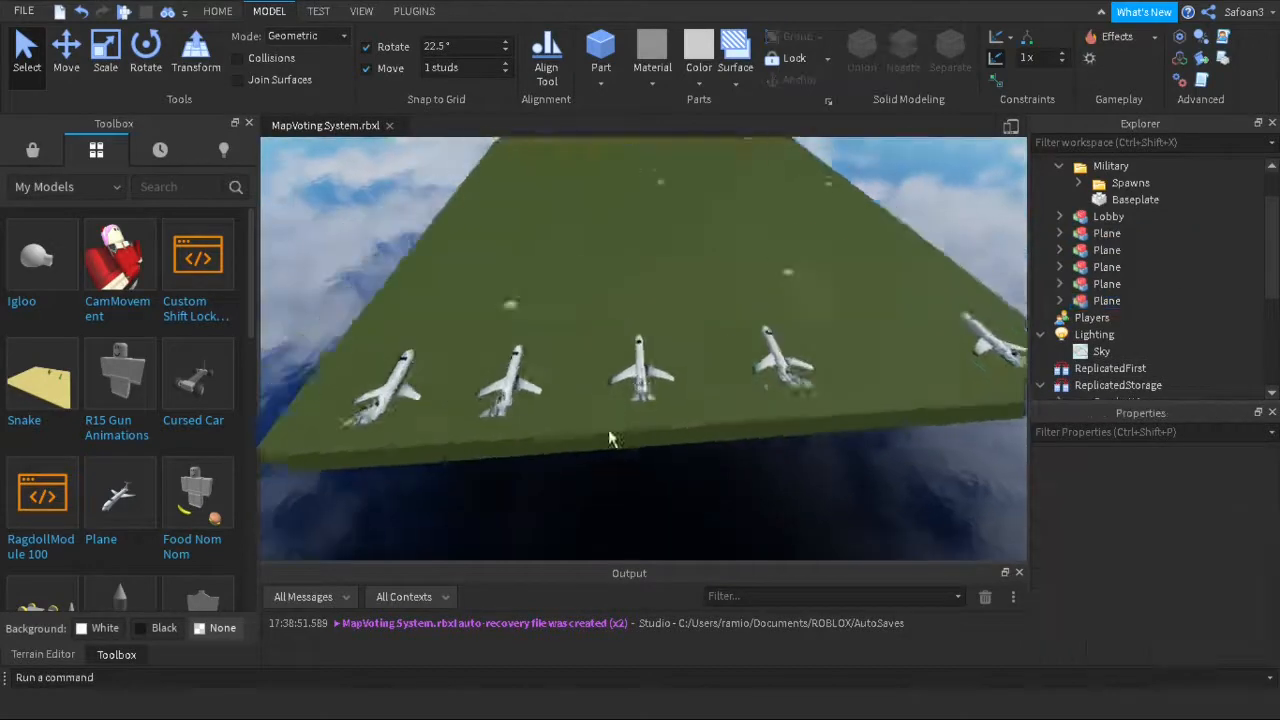
Even out the spacing of the planes and duplicate one to extend the row to six.
{"action": "left_click", "coordinate": [406, 377]}
{"action": "left_click", "coordinate": [500, 377], "text": "shift"}
{"action": "left_click_drag", "start_coordinate": [734, 356], "coordinate": [820, 360]}
{"action": "key", "text": "ctrl+d"}
Duplicate the row of six planes, move the copy to the map's far edge and turn it around.
{"action": "left_click", "coordinate": [915, 345], "text": "shift"}
{"action": "left_click_drag", "start_coordinate": [393, 316], "coordinate": [965, 405]}
{"action": "key", "text": "ctrl+d"}
{"action": "left_click_drag", "start_coordinate": [820, 355], "coordinate": [714, 157]}
{"action": "key", "text": "ctrl+r"}
{"action": "key", "text": "ctrl+r"}
{"action": "right_click_drag", "start_coordinate": [714, 157], "coordinate": [683, 174]}
{"action": "left_click", "coordinate": [900, 170]}
Move all twelve planes into the Workspace Military folder.
{"action": "left_click", "coordinate": [1107, 217]}
{"action": "left_click", "coordinate": [1107, 335], "text": "shift"}
{"action": "scroll", "coordinate": [1120, 300], "scroll_direction": "up", "scroll_amount": 4}
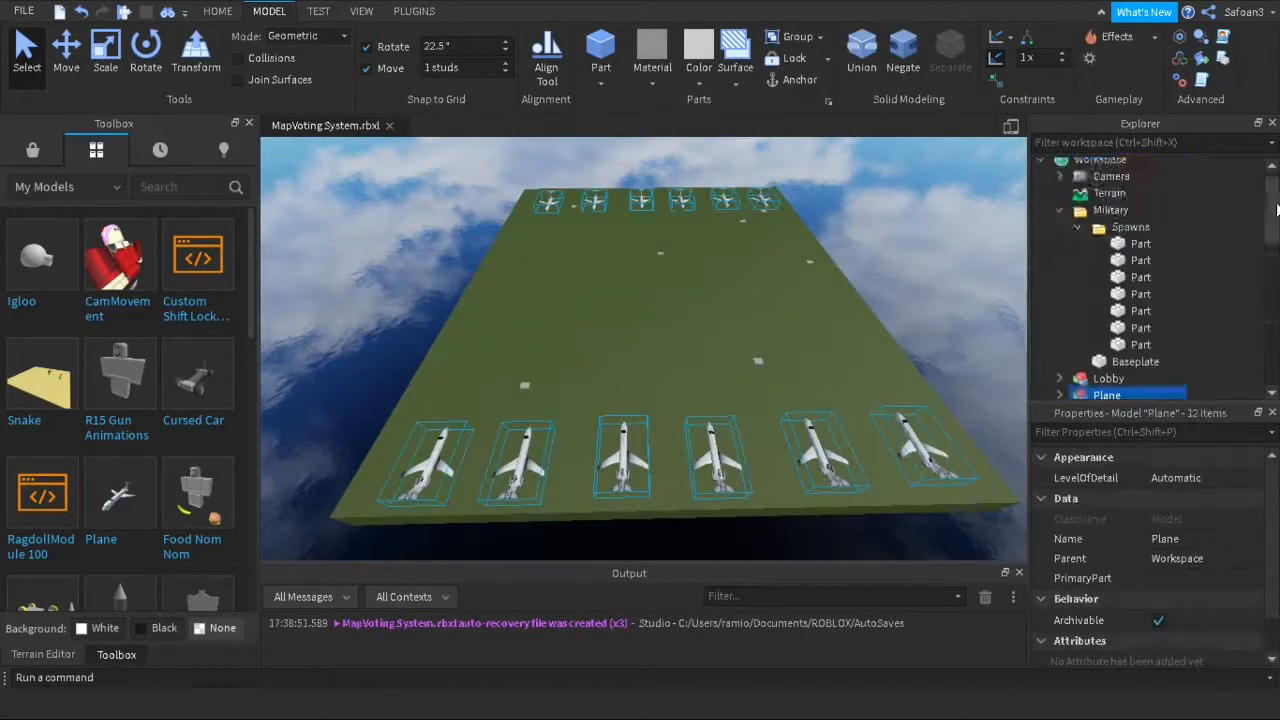
{"action": "scroll", "coordinate": [1110, 350], "scroll_direction": "down", "scroll_amount": 1}
{"action": "left_click_drag", "start_coordinate": [1098, 362], "coordinate": [1112, 166]}
{"action": "left_click", "coordinate": [1140, 188]}
{"action": "left_click", "coordinate": [1078, 233]}
{"action": "left_click", "coordinate": [1059, 217]}
Rename the Workspace map folder to PlaneLand and move it into ReplicatedStorage.
{"action": "left_click_drag", "start_coordinate": [1110, 217], "coordinate": [1155, 319]}
{"action": "left_click_drag", "start_coordinate": [1104, 355], "coordinate": [1100, 184]}
{"action": "key", "text": "F2"}
{"action": "type", "text": "PlaneLand"}
{"action": "key", "text": "Return"}
{"action": "left_click_drag", "start_coordinate": [1150, 258], "coordinate": [1100, 350]}
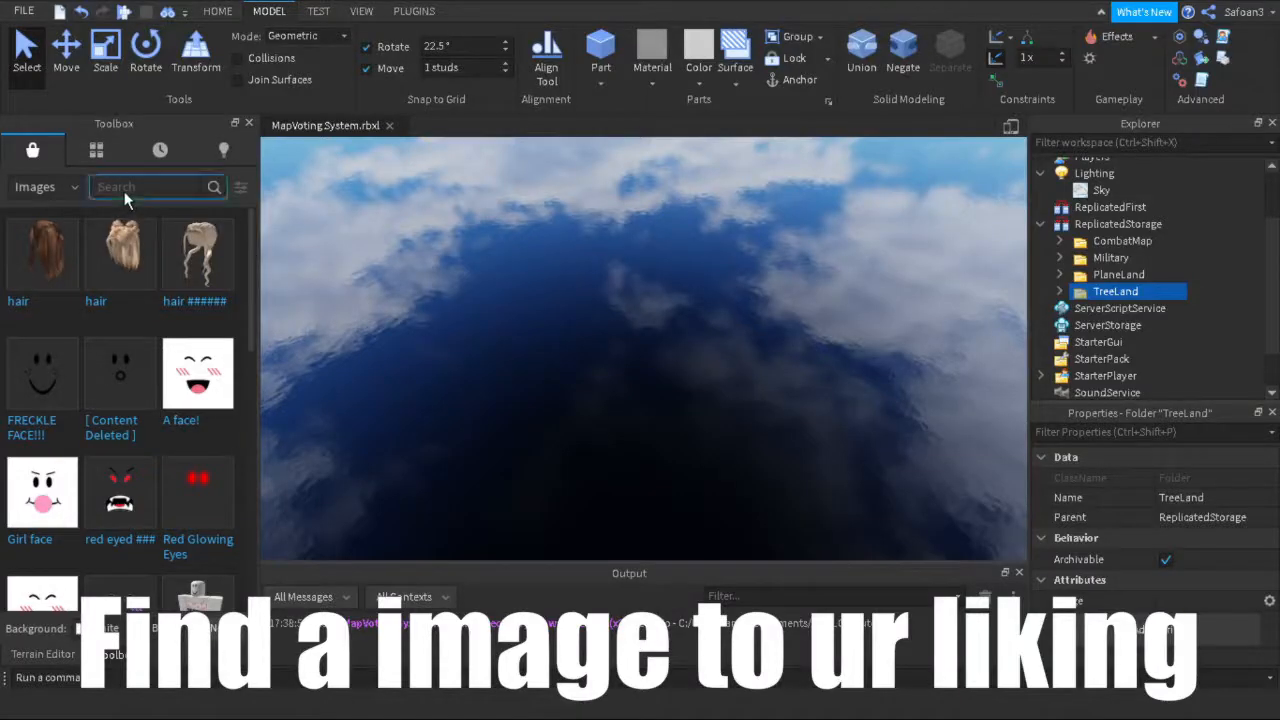
Search the marketplace images for "TreeLand" and browse for a suitable map picture.
{"action": "type", "text": "TreeLand"}
{"action": "key", "text": "Return"}
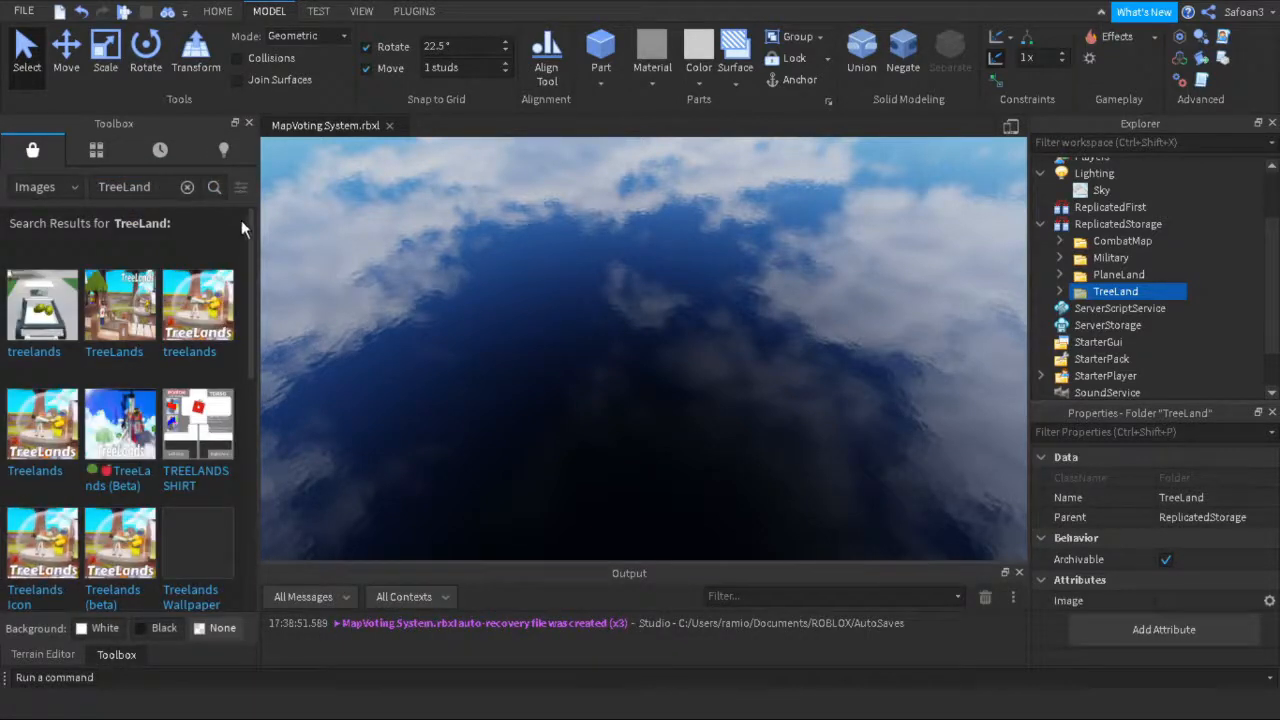
{"action": "scroll", "coordinate": [250, 292], "scroll_direction": "down", "scroll_amount": 1}
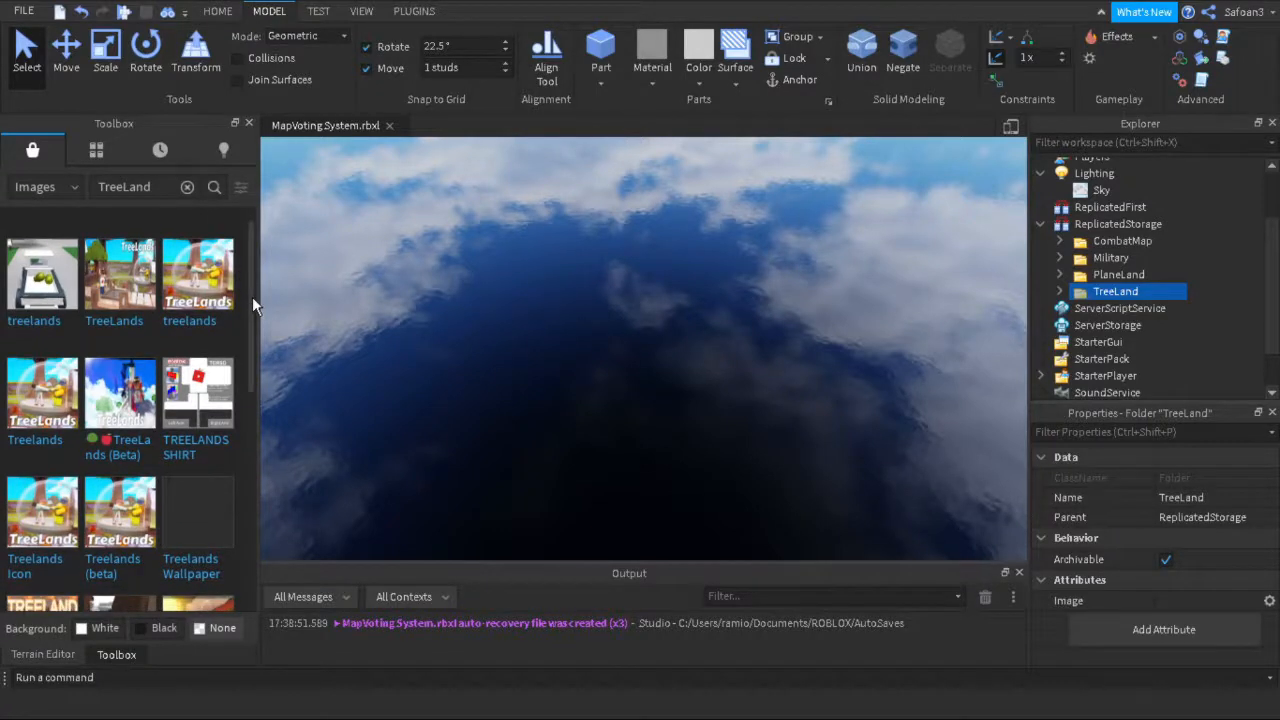
{"action": "left_click_drag", "start_coordinate": [252, 297], "coordinate": [258, 387]}
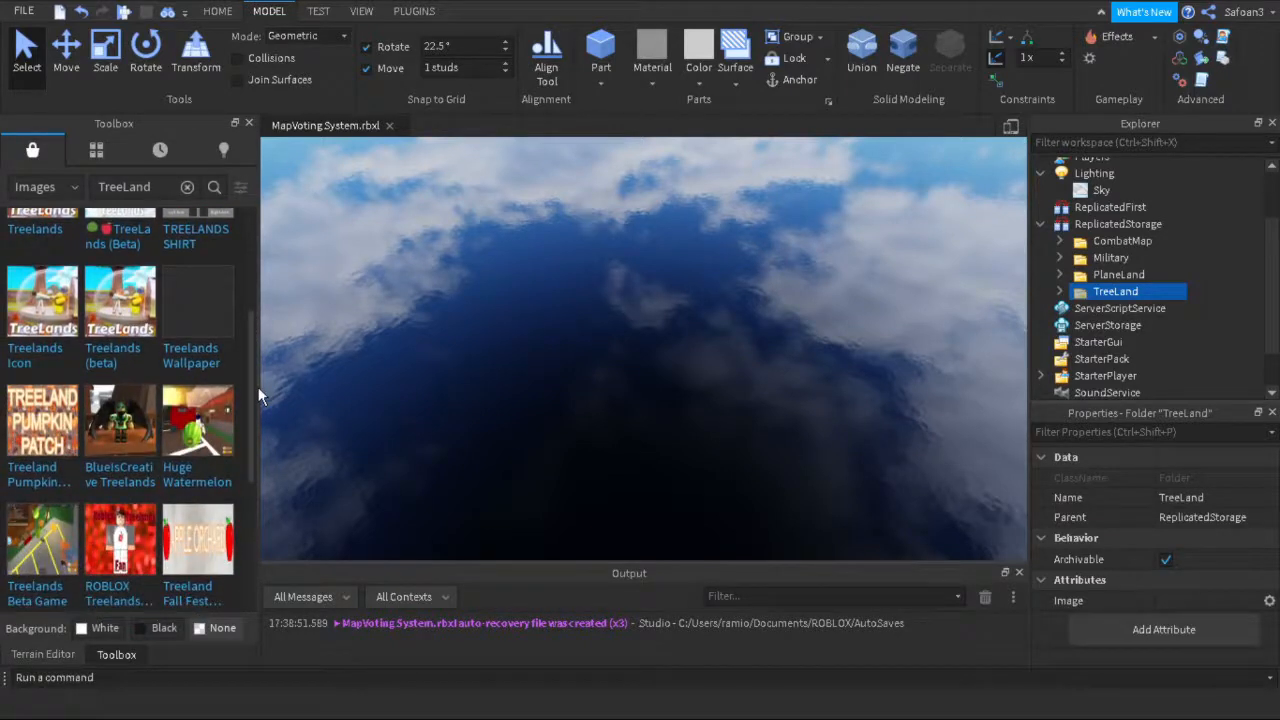
{"action": "right_click", "coordinate": [63, 448]}
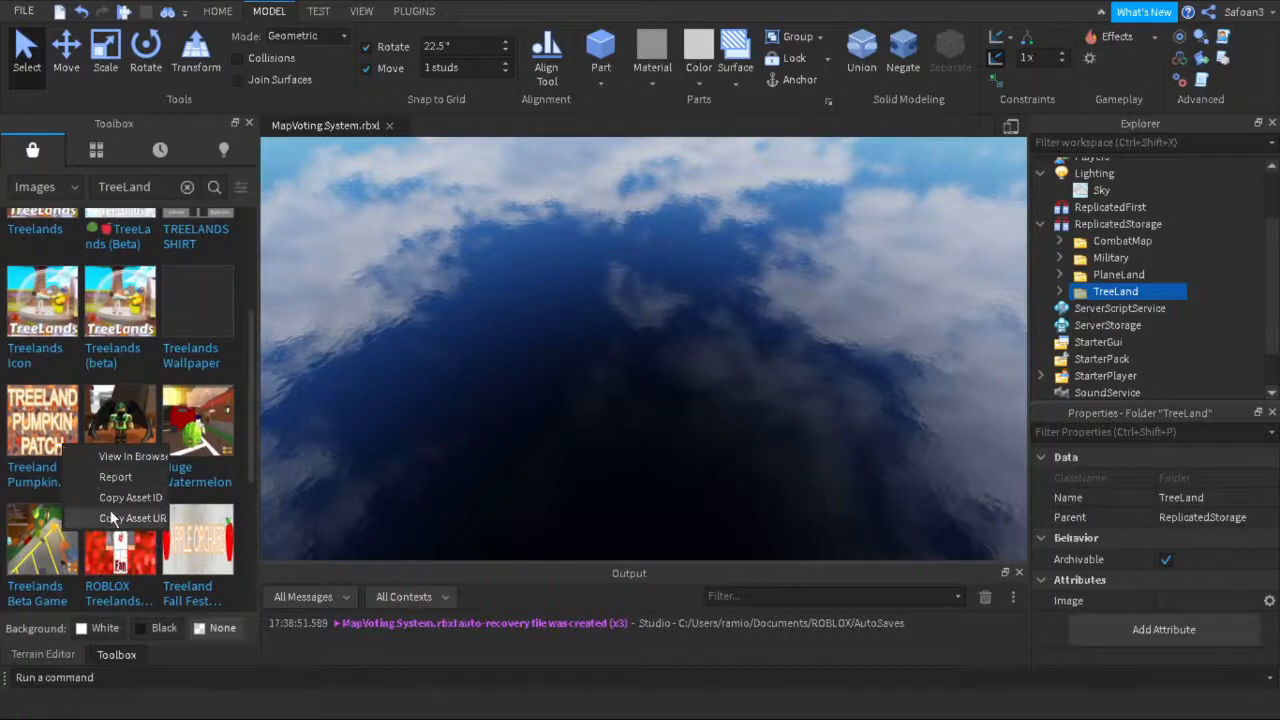
Search the images for "Tree" and copy the asset ID of the bare tree photo.
{"action": "left_click", "coordinate": [159, 190]}
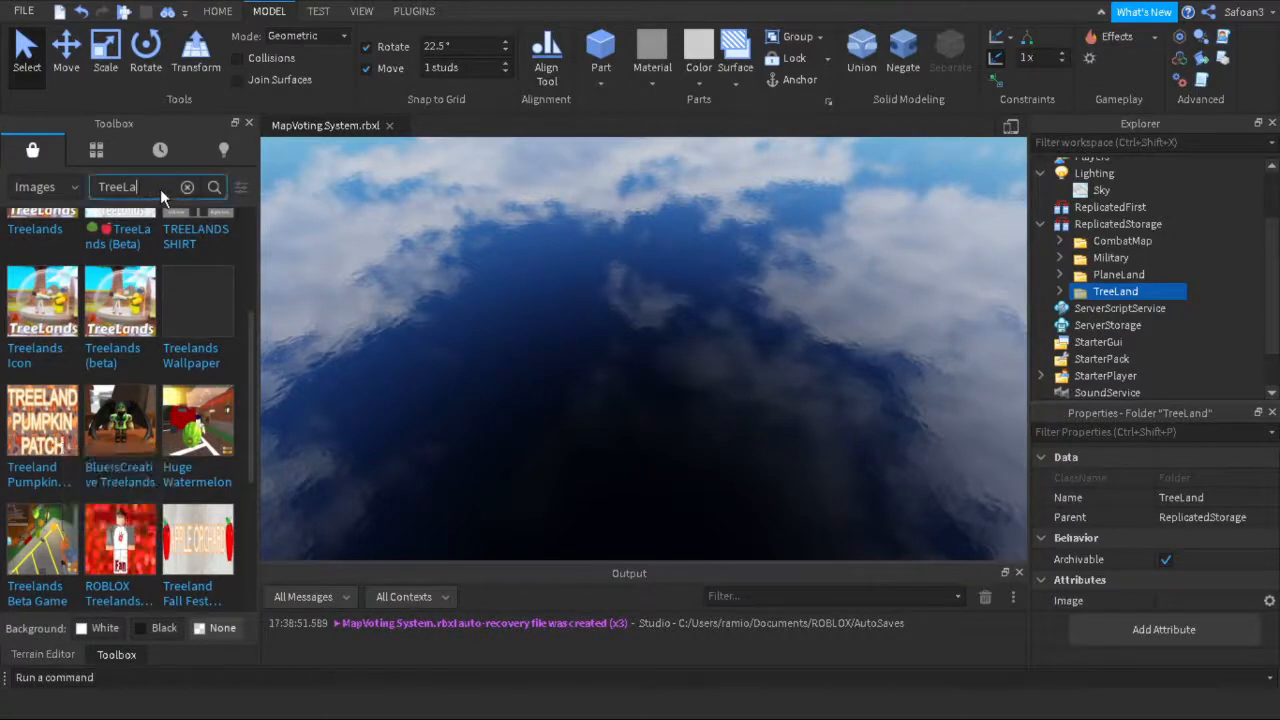
{"action": "key", "text": "BackSpace"}
{"action": "key", "text": "BackSpace"}
{"action": "key", "text": "Return"}
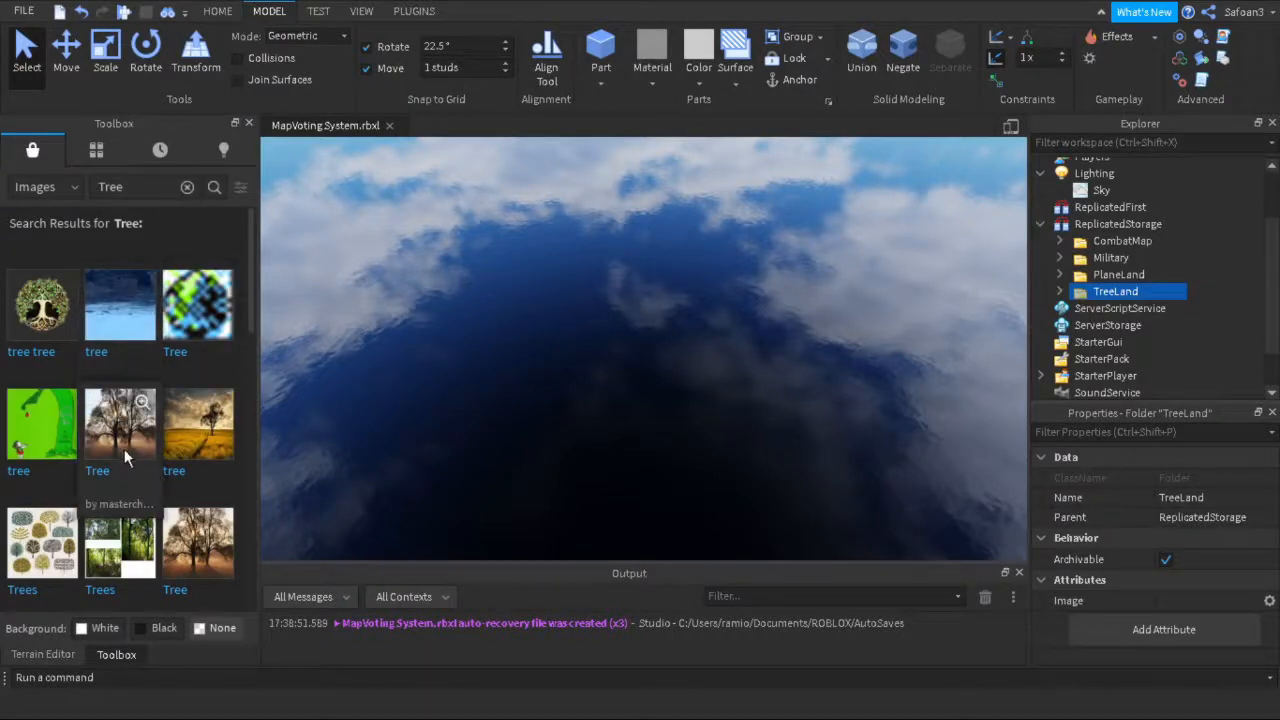
{"action": "right_click", "coordinate": [122, 450]}
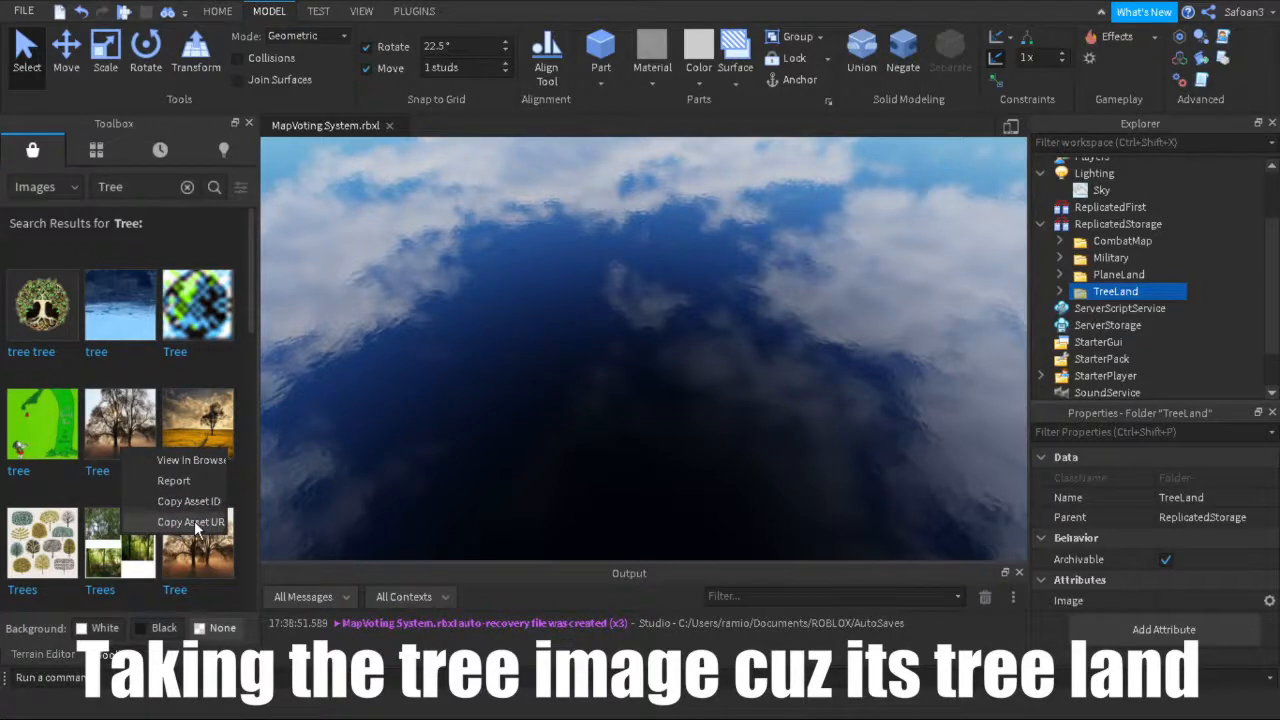
{"action": "left_click", "coordinate": [189, 501]}
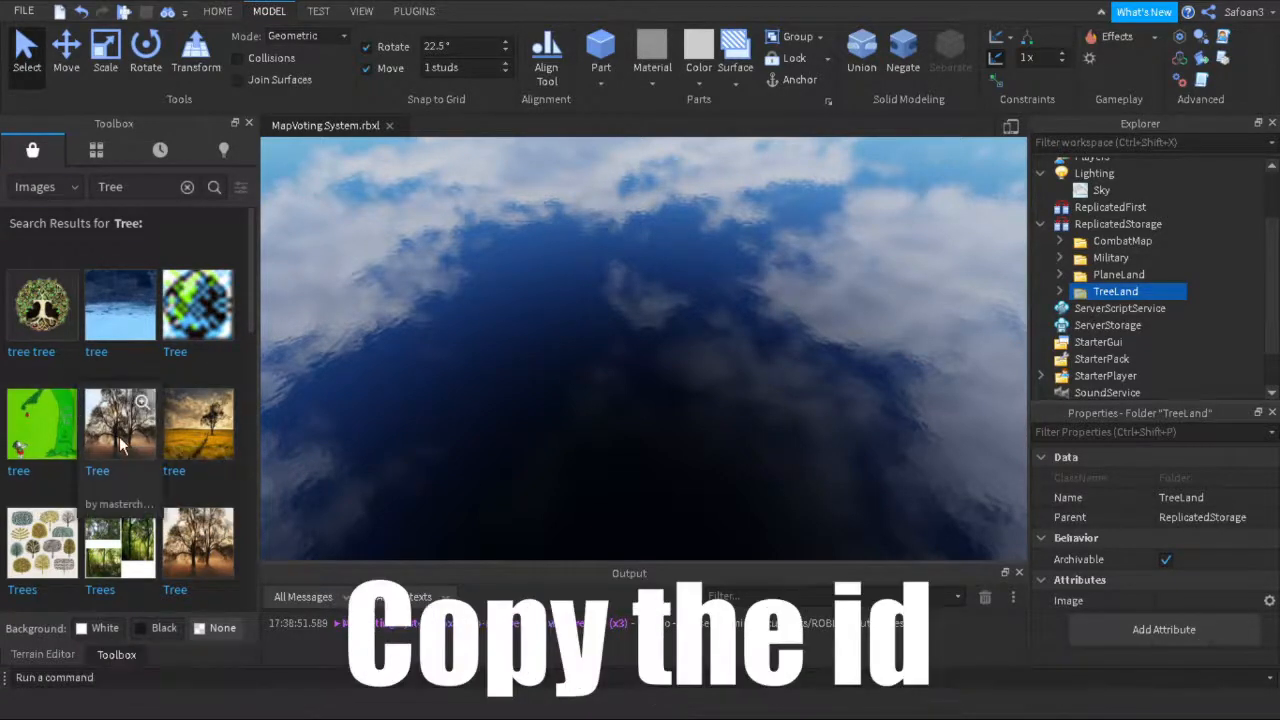
Set the TreeLand folder's Image attribute to the tree photo's asset ID.
{"action": "right_click", "coordinate": [205, 508]}
{"action": "left_click", "coordinate": [151, 450]}
{"action": "right_click", "coordinate": [109, 417]}
{"action": "left_click", "coordinate": [104, 413]}
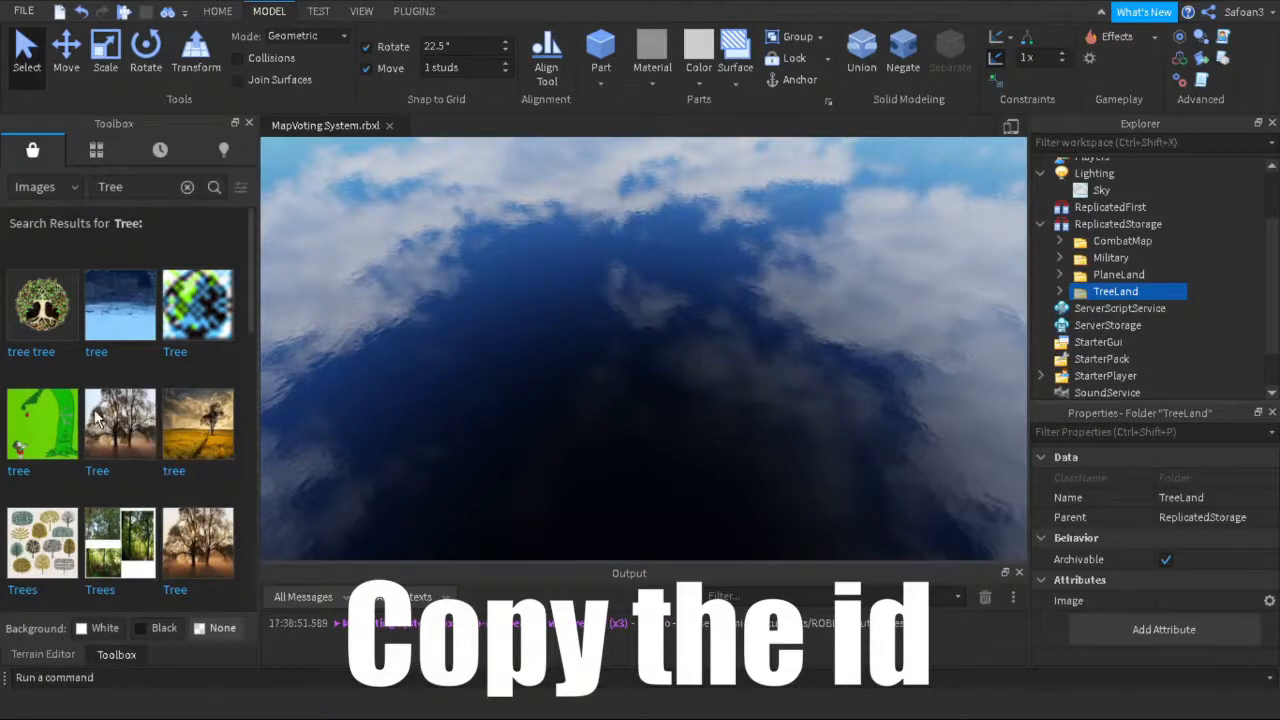
{"action": "right_click", "coordinate": [94, 410]}
{"action": "left_click", "coordinate": [127, 462]}
{"action": "right_click", "coordinate": [130, 479]}
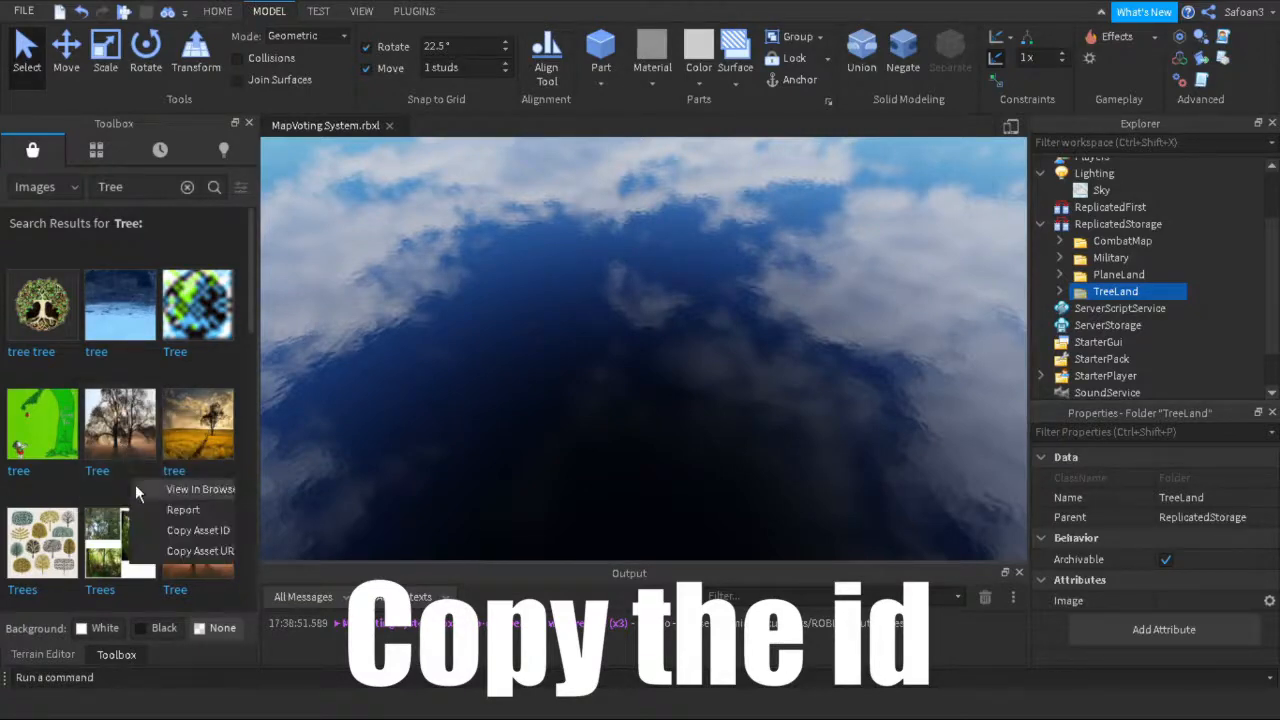
{"action": "left_click", "coordinate": [931, 507]}
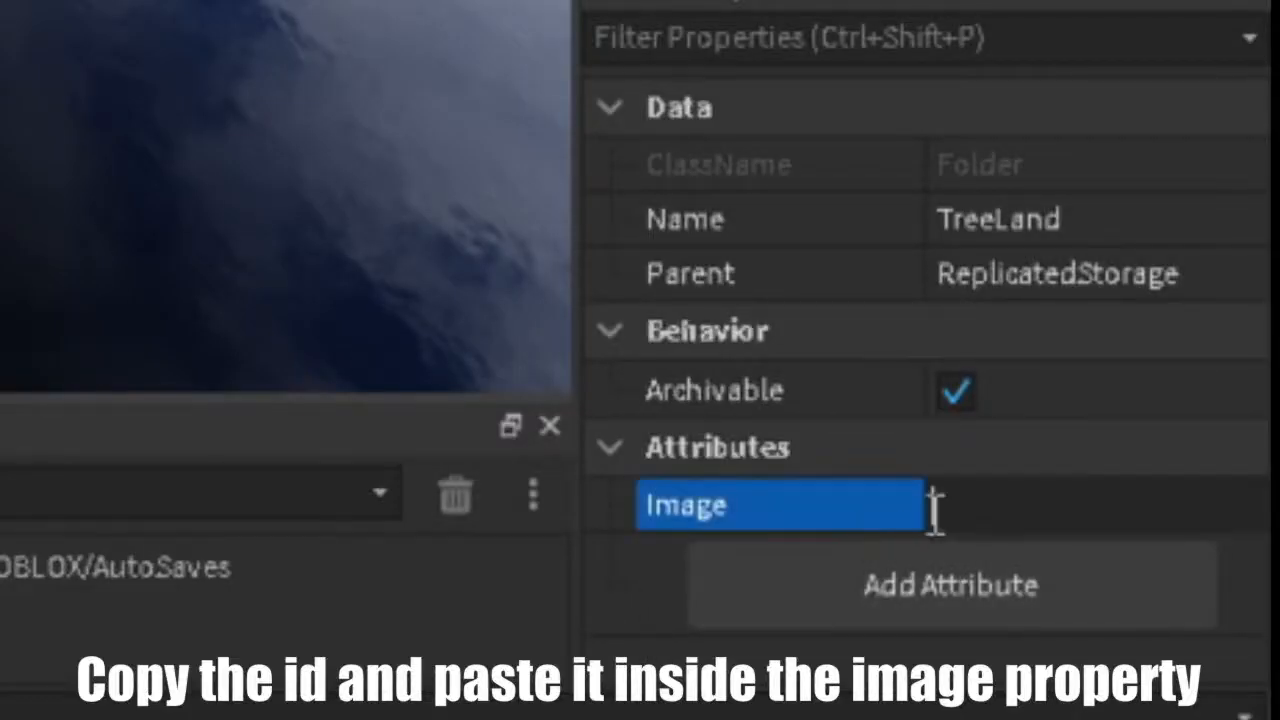
{"action": "key", "text": "ctrl+v"}
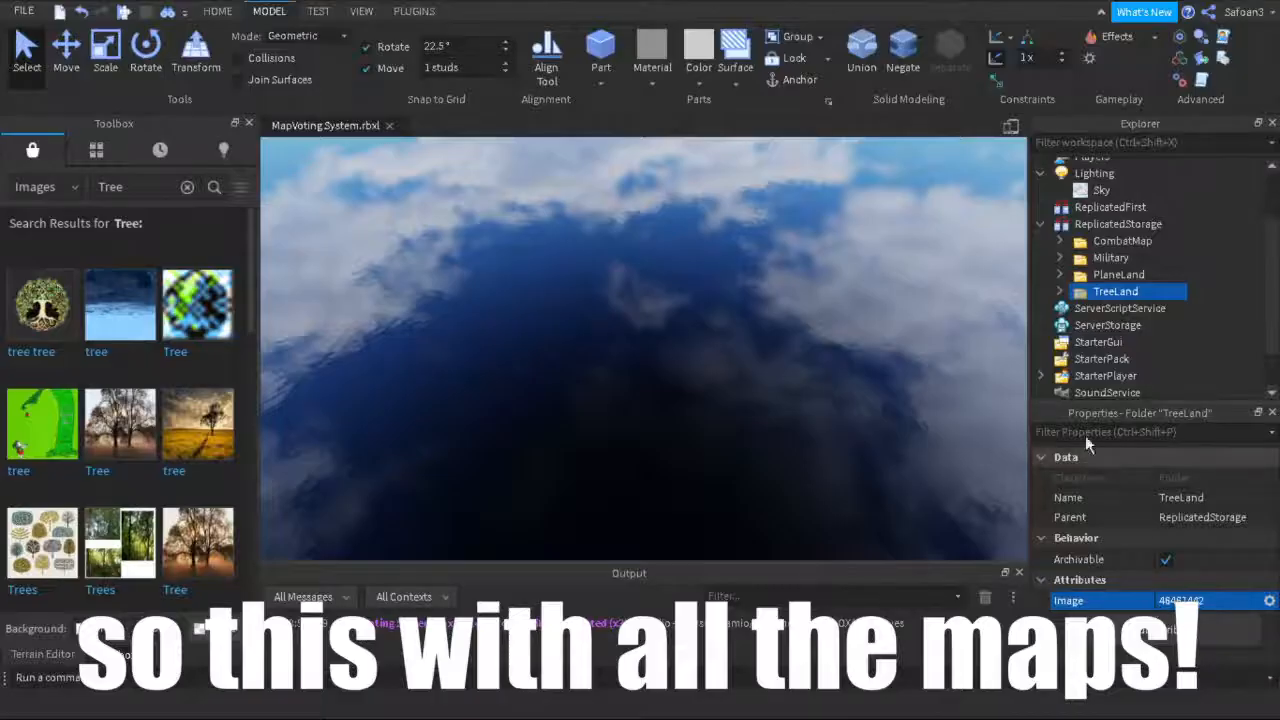
Select the PlaneLand folder and search the images for "Plane".
{"action": "left_click", "coordinate": [1118, 274]}
{"action": "left_click", "coordinate": [186, 187]}
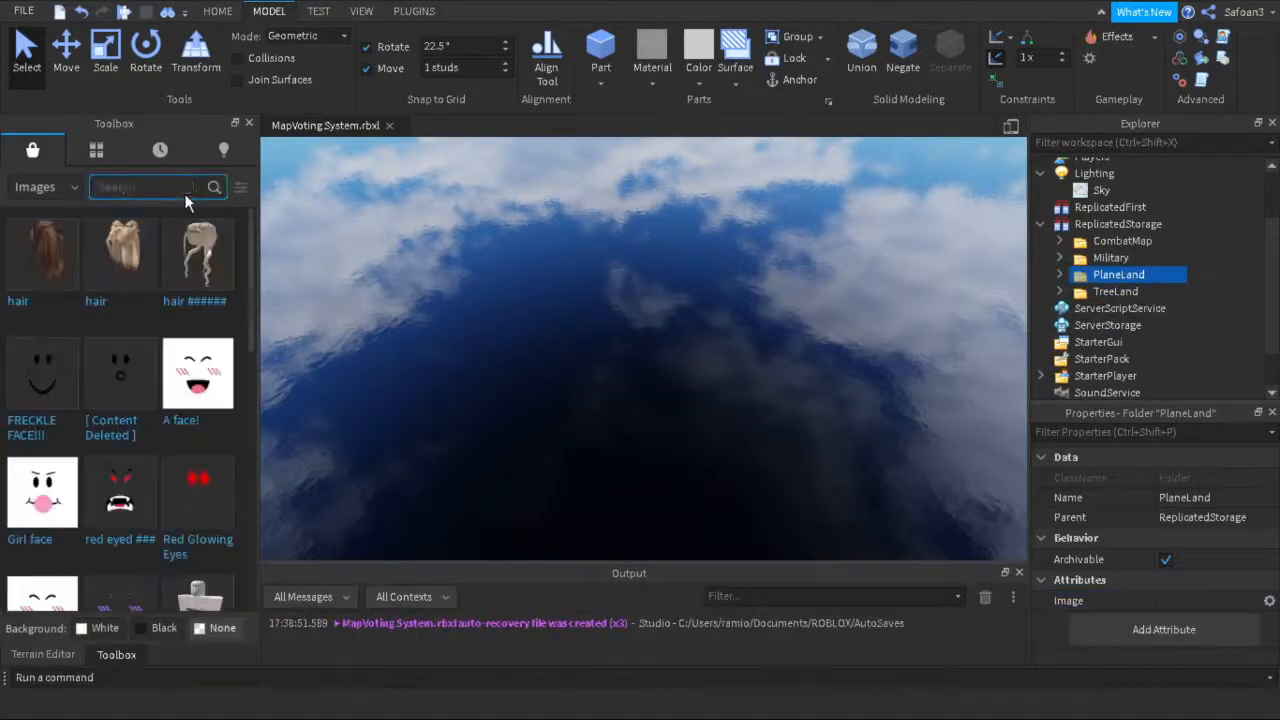
{"action": "type", "text": "Plane"}
{"action": "key", "text": "Return"}
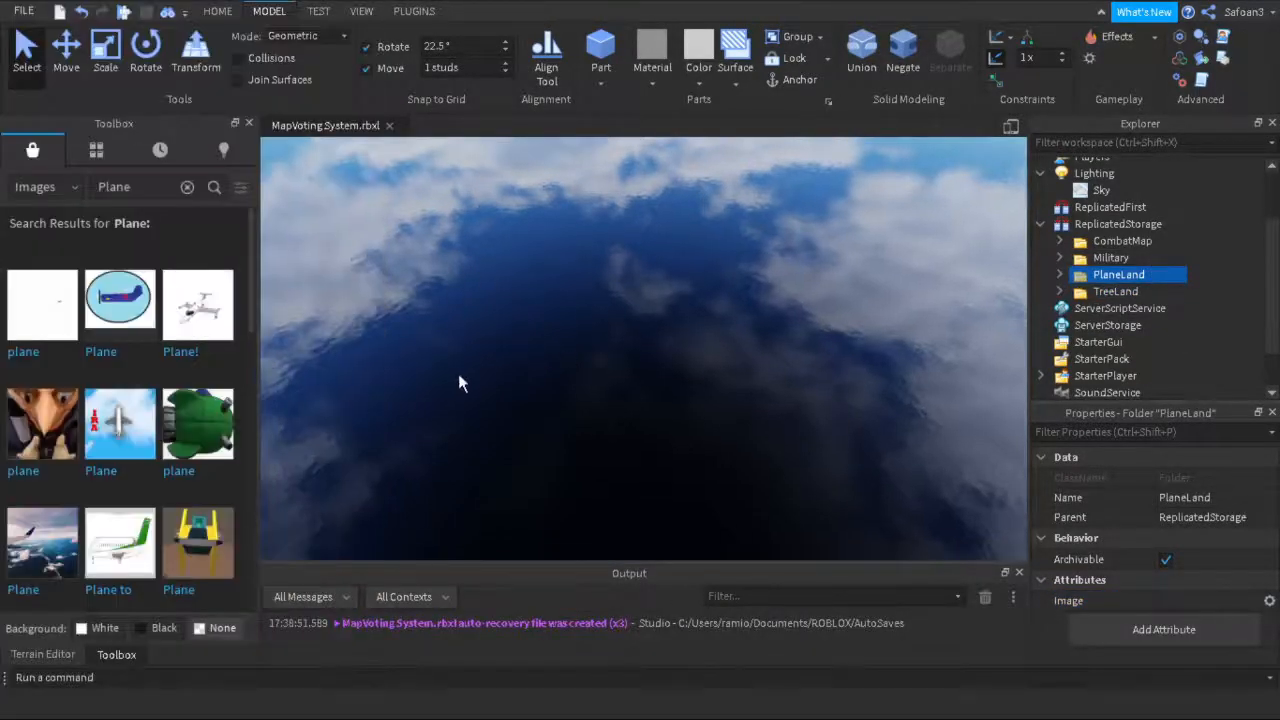
{"action": "scroll", "coordinate": [190, 470], "scroll_direction": "down", "scroll_amount": 3}
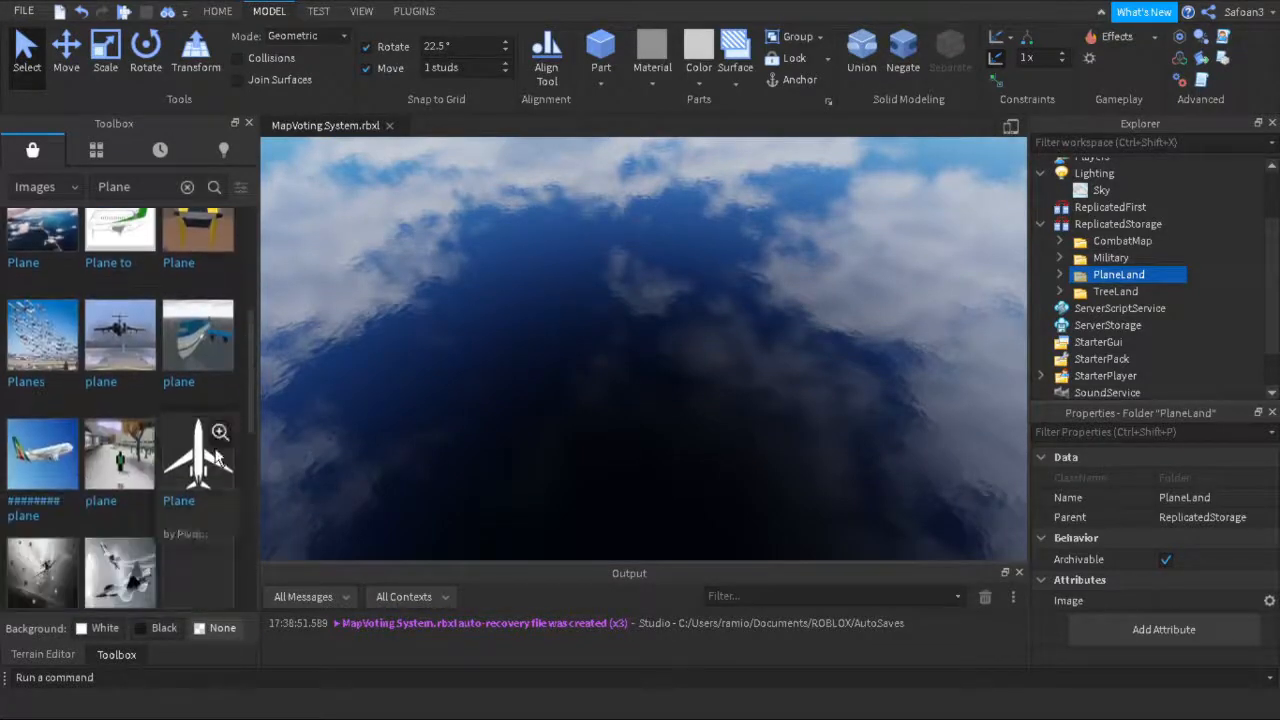
Copy the asset ID of the image titled Planes and paste it into PlaneLand's Image attribute.
{"action": "right_click", "coordinate": [197, 485]}
{"action": "left_click", "coordinate": [136, 476]}
{"action": "right_click", "coordinate": [28, 350]}
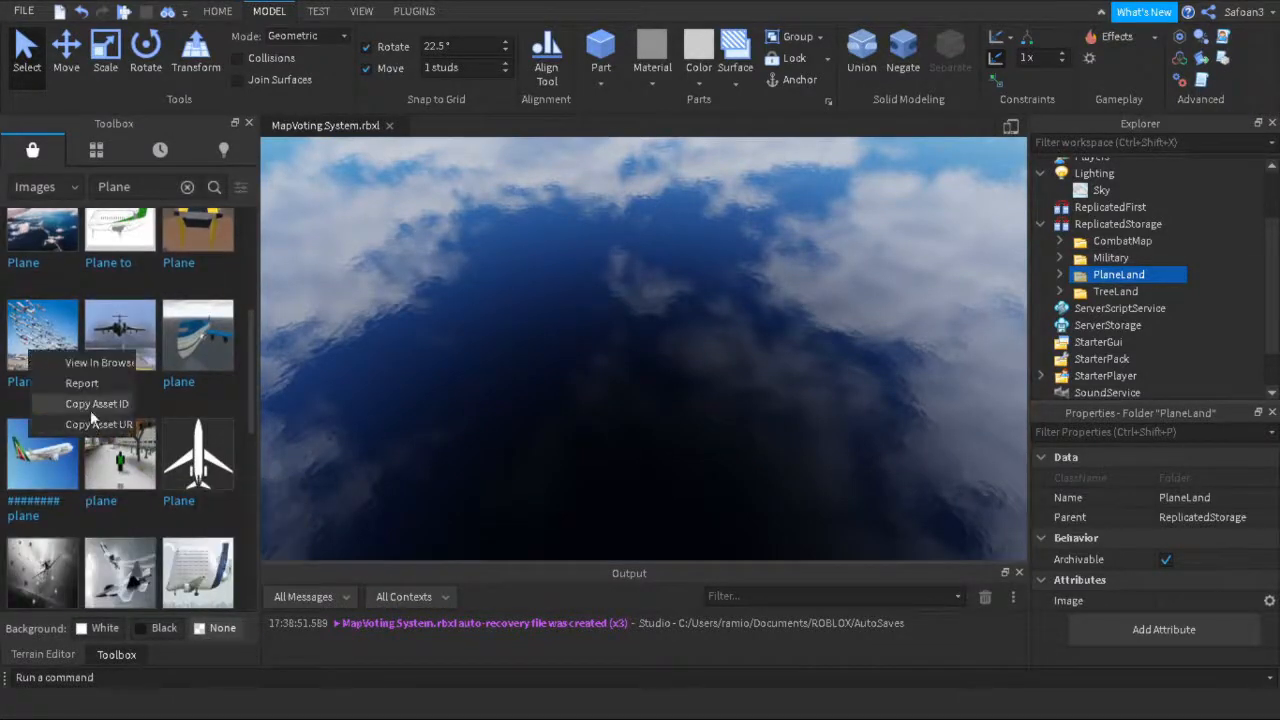
{"action": "left_click", "coordinate": [91, 408]}
{"action": "left_click", "coordinate": [1183, 600]}
{"action": "key", "text": "ctrl+v"}
Select the Military folder and search the images for "Military".
{"action": "left_click", "coordinate": [1110, 257]}
{"action": "left_click", "coordinate": [187, 187]}
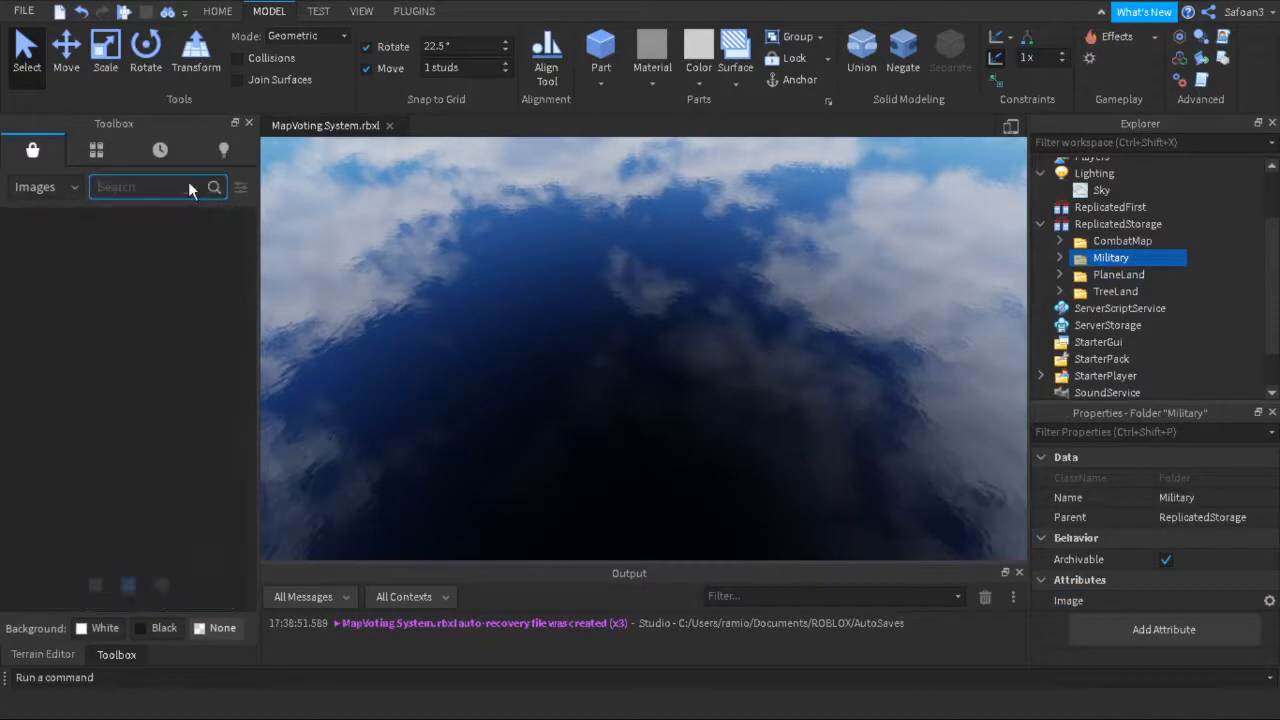
{"action": "type", "text": "Military"}
{"action": "key", "text": "Return"}
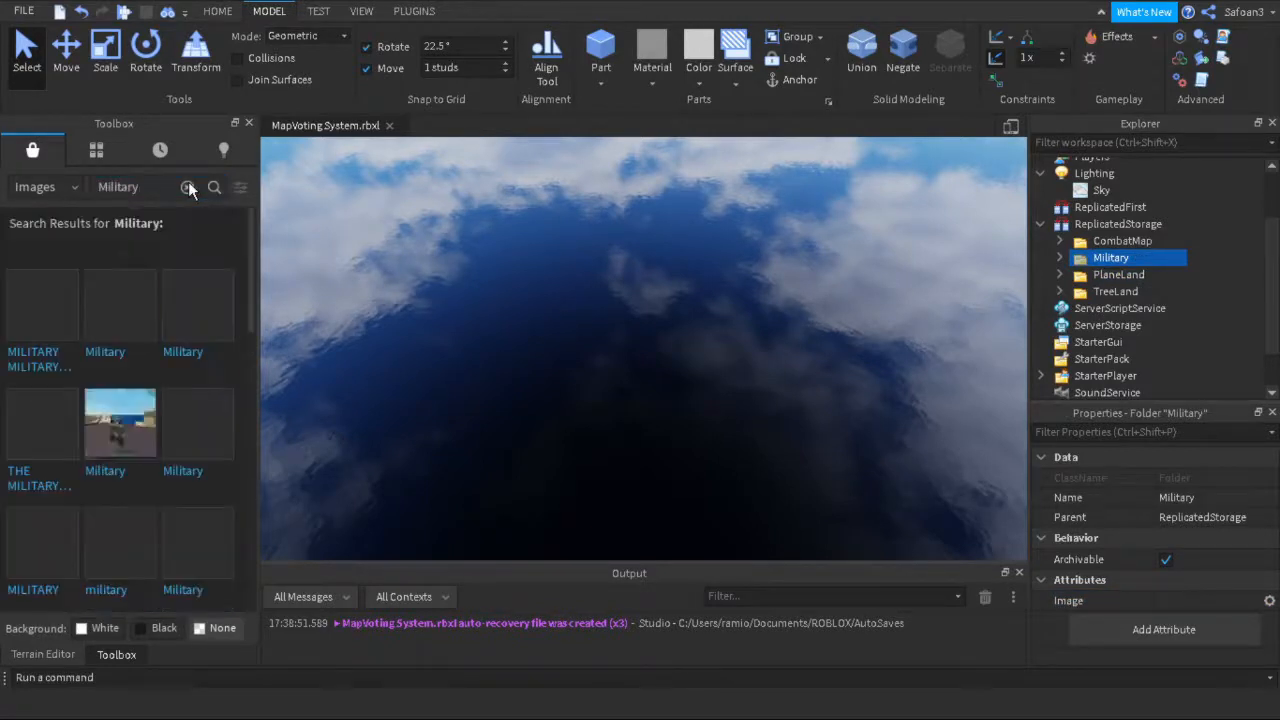
Copy the asset ID of the U.S. Army image titled Military and paste it into the Military folder's Image attribute.
{"action": "right_click", "coordinate": [198, 329]}
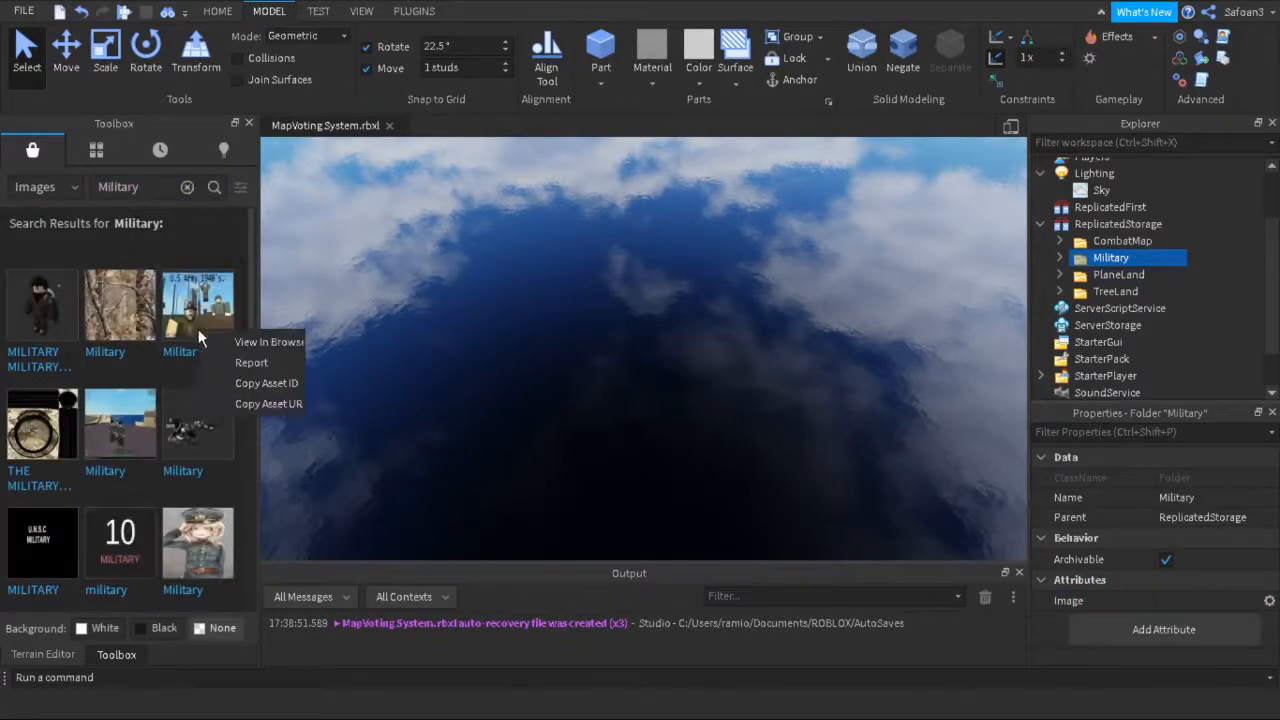
{"action": "left_click", "coordinate": [262, 388]}
{"action": "left_click", "coordinate": [1176, 600]}
{"action": "key", "text": "ctrl+v"}
Select the CombatMap folder and search the images for "Combat".
{"action": "left_click", "coordinate": [1122, 241]}
{"action": "left_click", "coordinate": [187, 187]}
{"action": "type", "text": "S"}
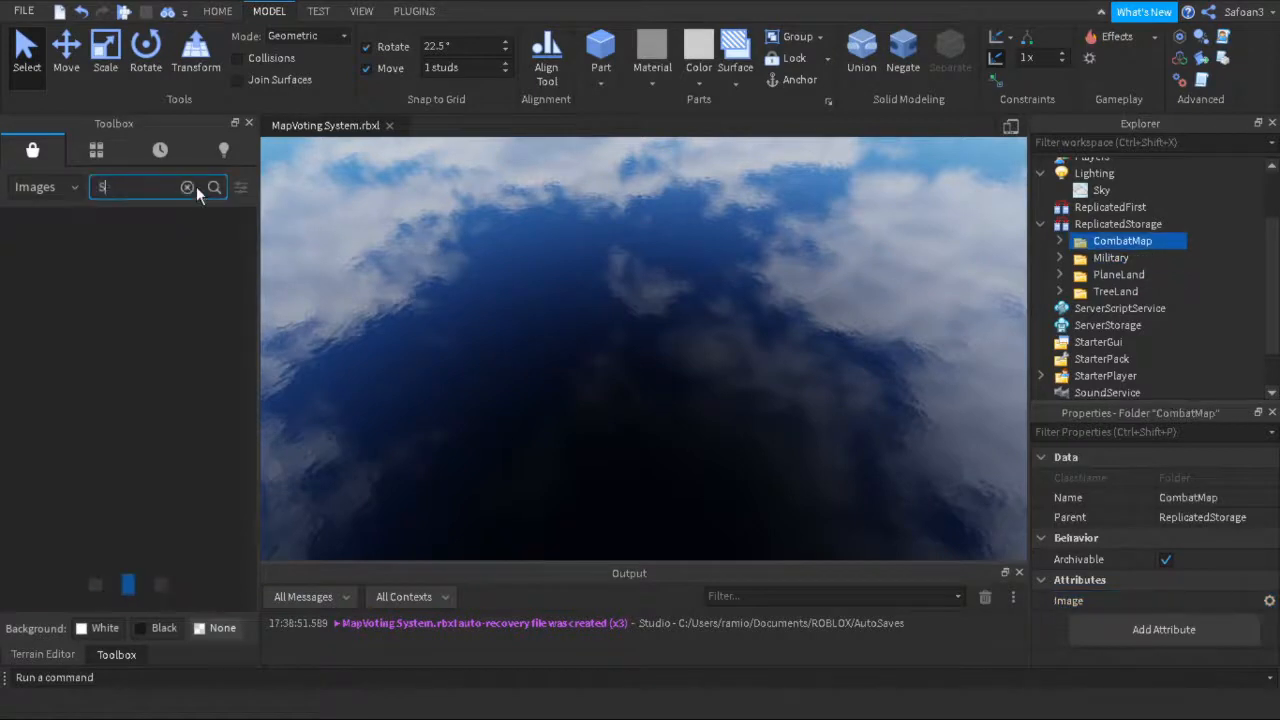
{"action": "type", "text": "ombat"}
{"action": "key", "text": "Return"}
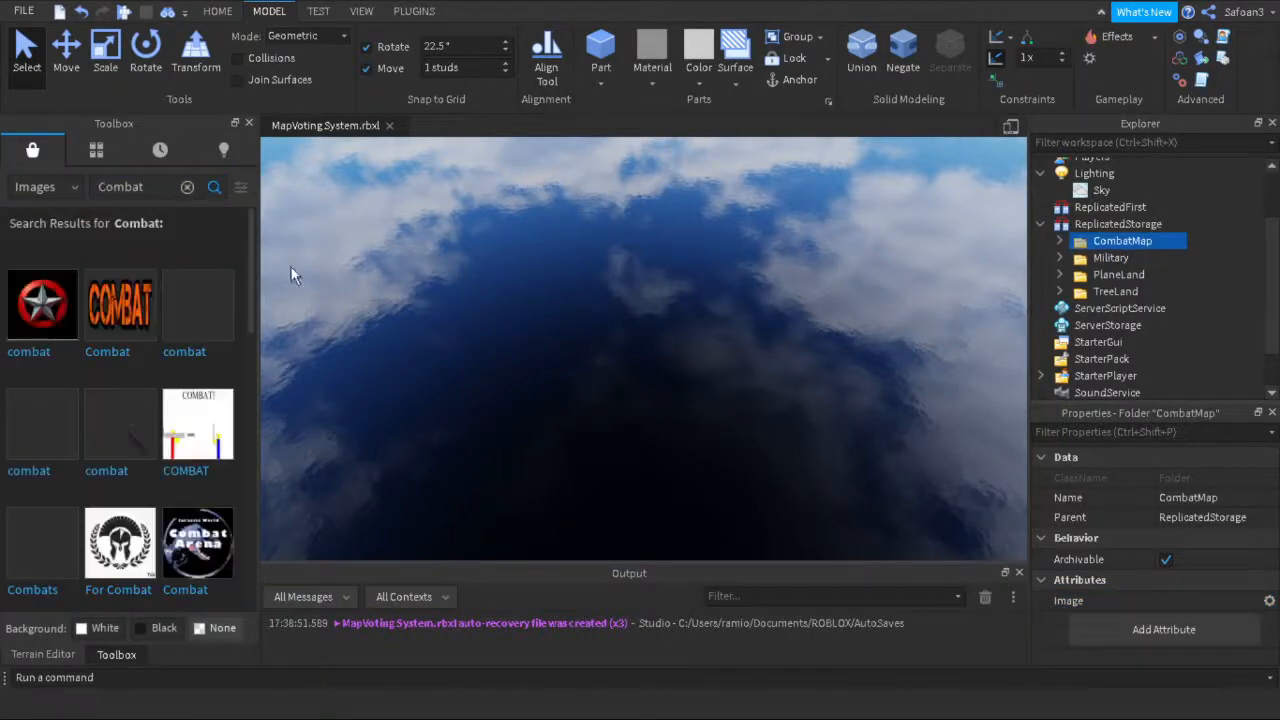
Copy the asset ID of an image titled combat and paste it into CombatMap's Image attribute.
{"action": "right_click", "coordinate": [198, 318]}
{"action": "left_click", "coordinate": [129, 362]}
{"action": "left_click", "coordinate": [1173, 600]}
{"action": "key", "text": "ctrl+v"}
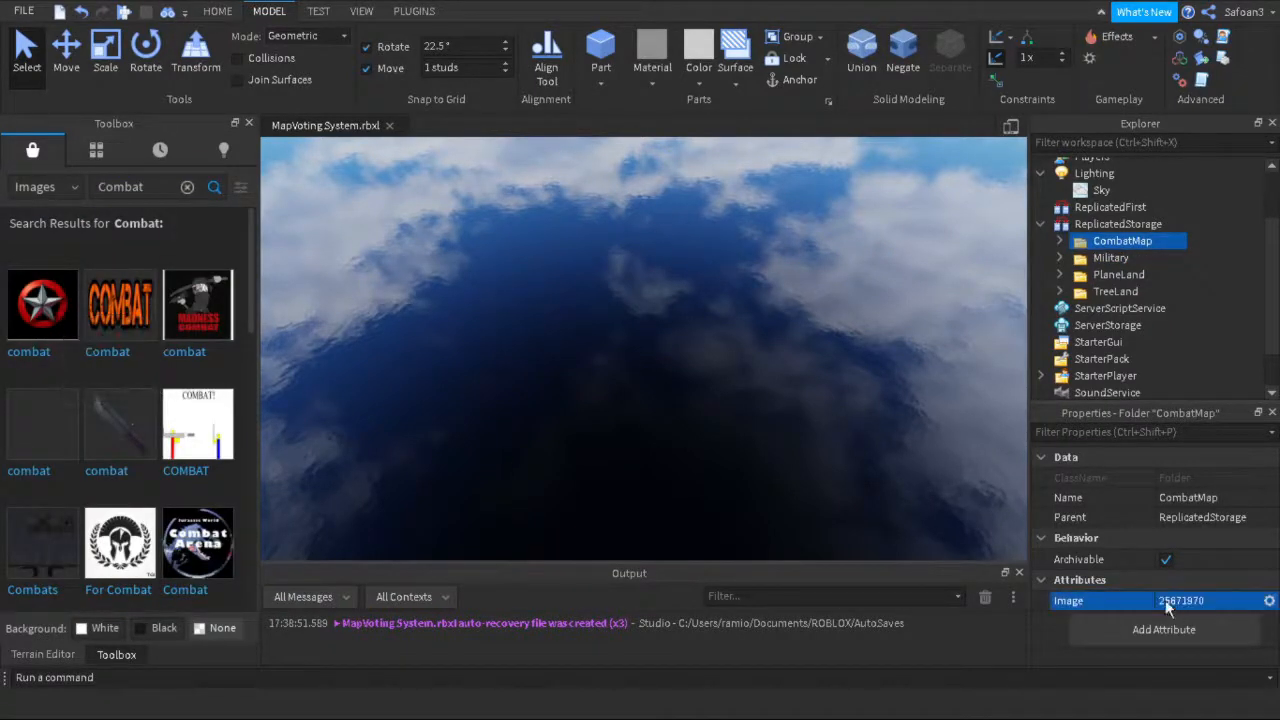
Insert a new folder in ReplicatedStorage and name it Maps.
{"action": "left_click_drag", "start_coordinate": [1271, 285], "coordinate": [1271, 236]}
{"action": "double_click", "coordinate": [1107, 216]}
{"action": "right_click_drag", "start_coordinate": [915, 250], "coordinate": [874, 257]}
{"action": "left_click", "coordinate": [1166, 301]}
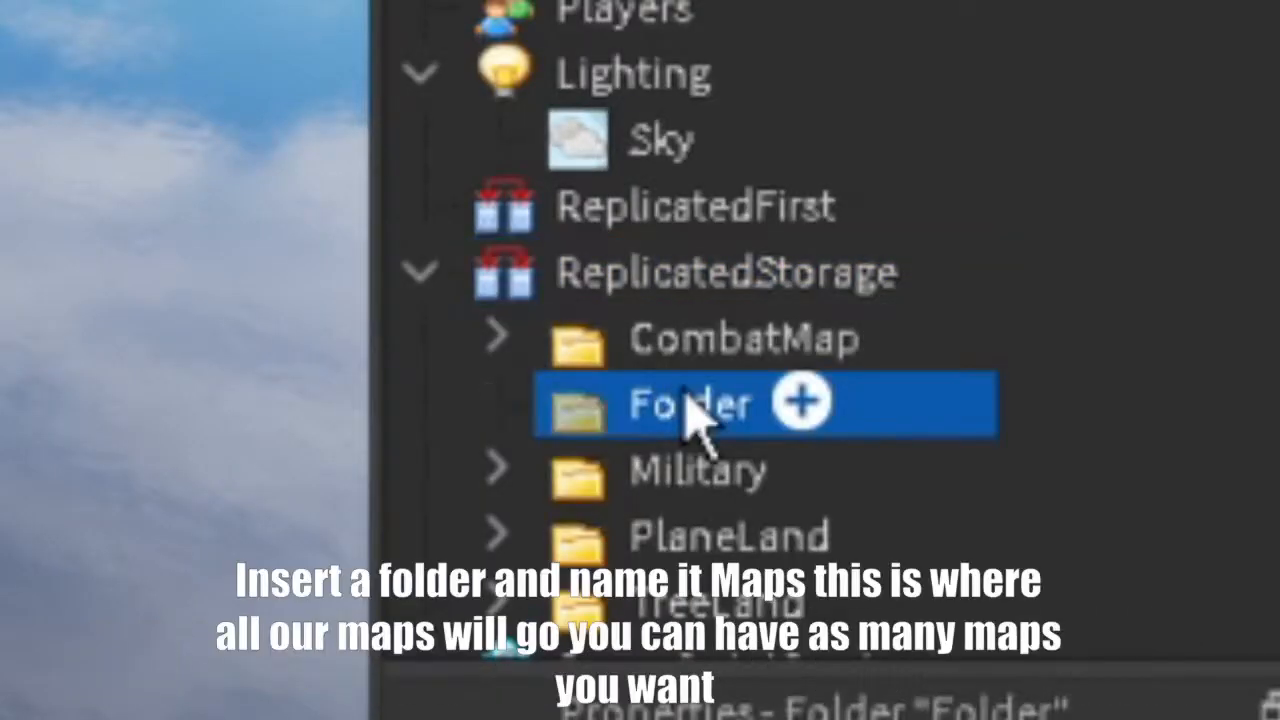
{"action": "double_click", "coordinate": [700, 405]}
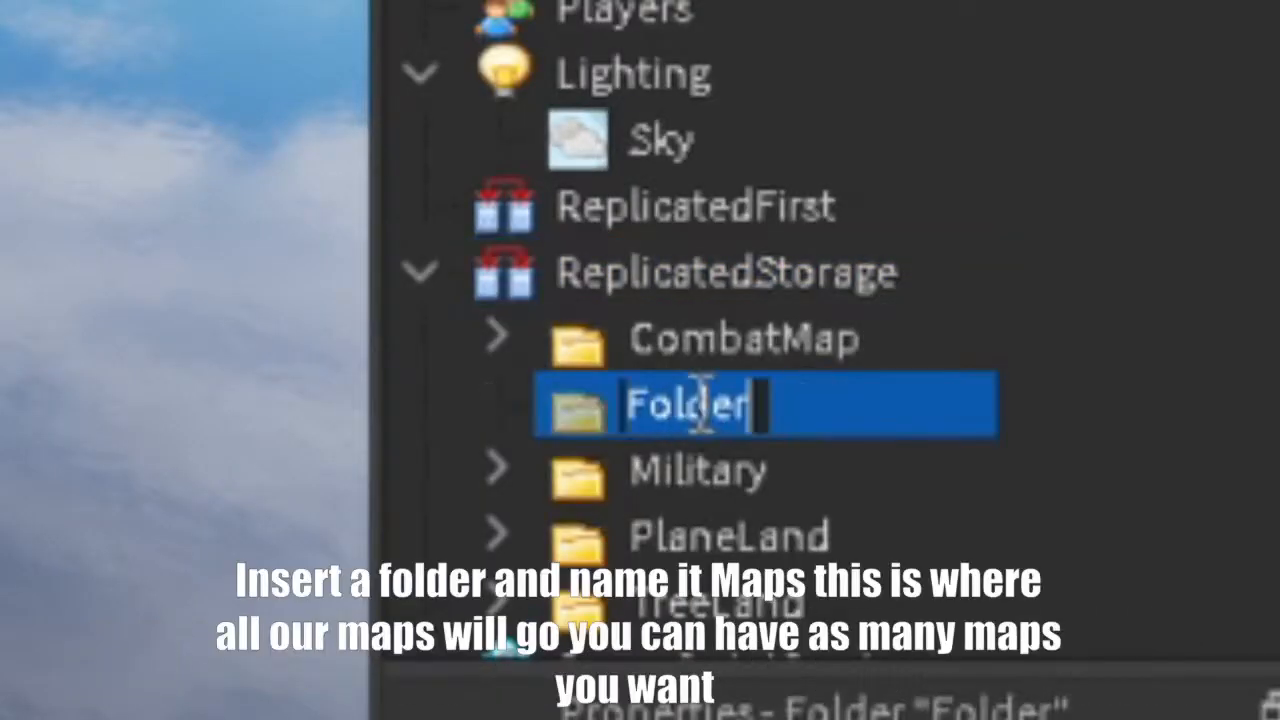
{"action": "type", "text": "Map"}
{"action": "key", "text": "Return"}
{"action": "double_click", "coordinate": [697, 405]}
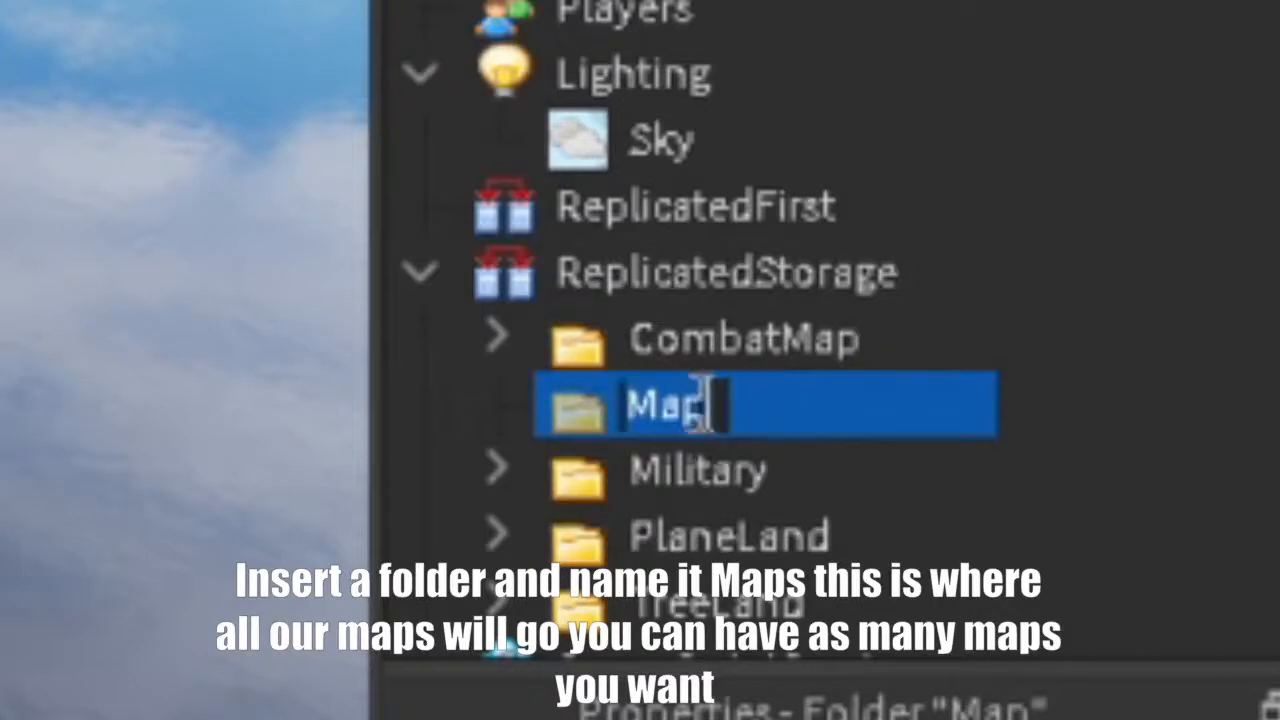
{"action": "left_click", "coordinate": [702, 406]}
{"action": "type", "text": "s"}
{"action": "key", "text": "Return"}
Move the CombatMap, Military, PlaneLand and TreeLand folders together into the Maps folder.
{"action": "left_click", "coordinate": [659, 362]}
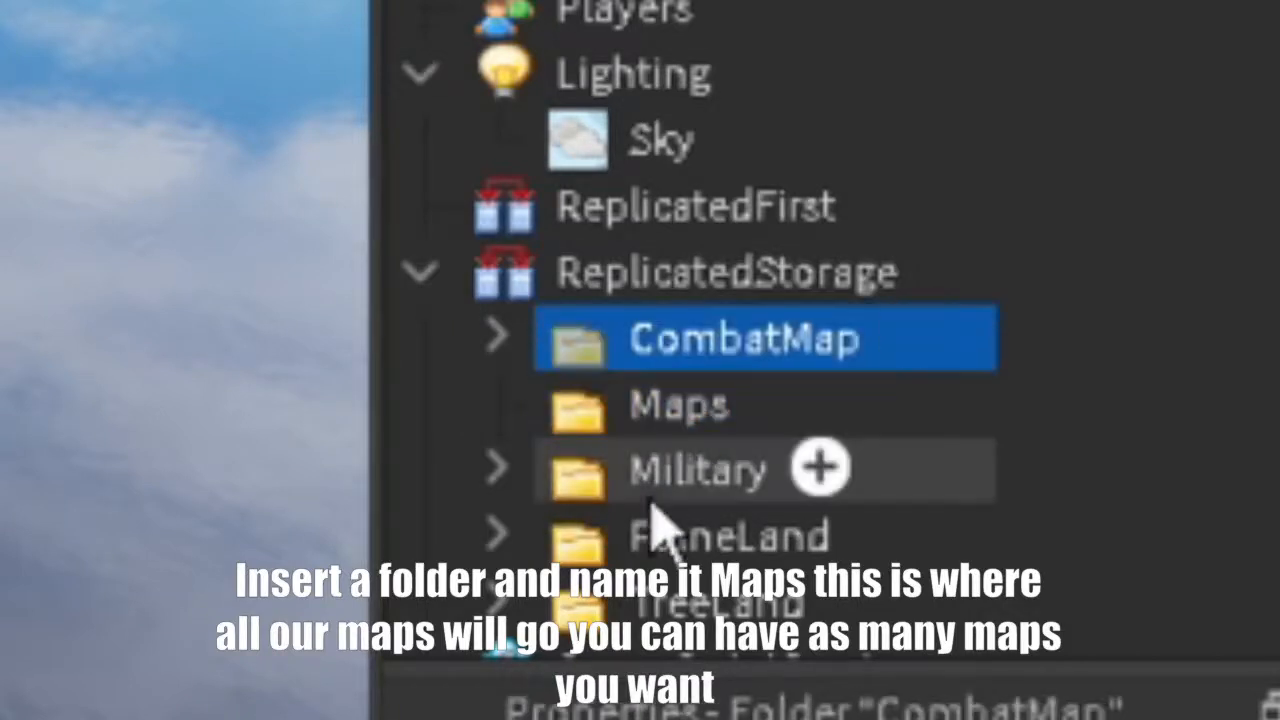
{"action": "left_click", "coordinate": [657, 500], "text": "ctrl"}
{"action": "left_click", "coordinate": [660, 565], "text": "ctrl"}
{"action": "left_click", "coordinate": [665, 603], "text": "ctrl"}
{"action": "left_click_drag", "start_coordinate": [665, 603], "coordinate": [777, 415]}
Collapse the Maps folder and move it from ReplicatedStorage into ServerStorage.
{"action": "left_click", "coordinate": [492, 337]}
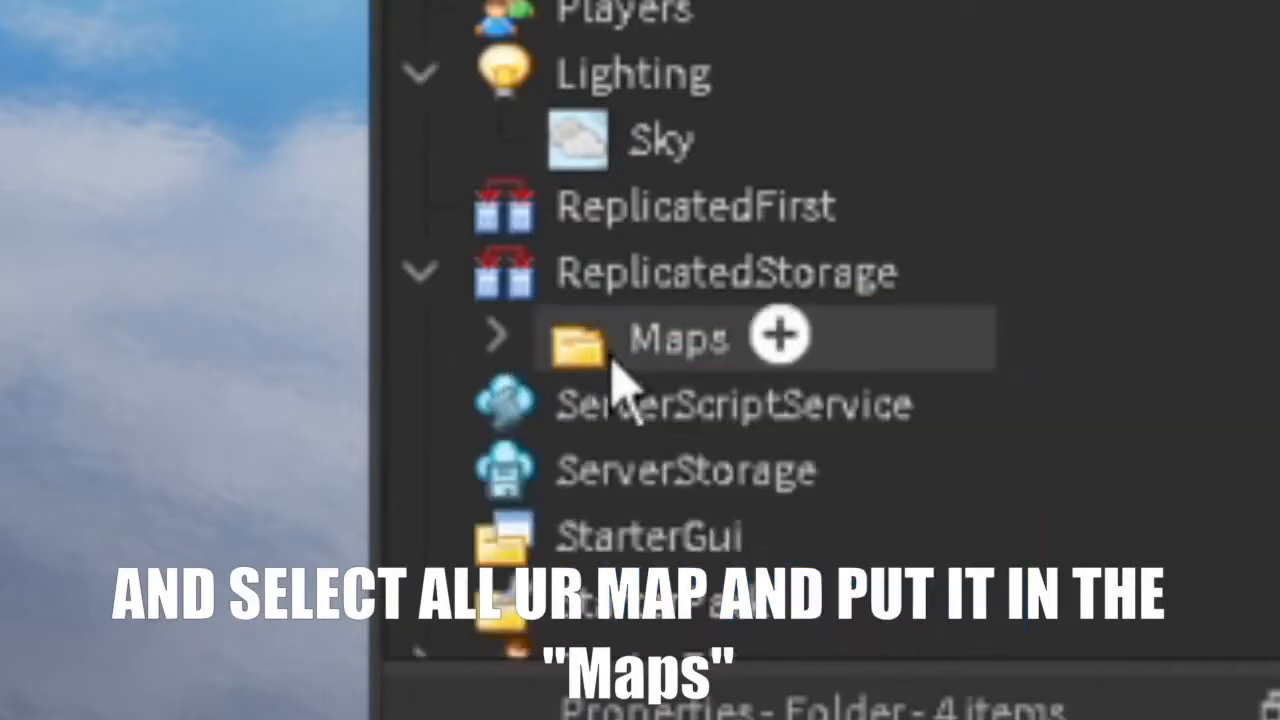
{"action": "left_click_drag", "start_coordinate": [680, 337], "coordinate": [766, 520]}
{"action": "left_click", "coordinate": [766, 520]}
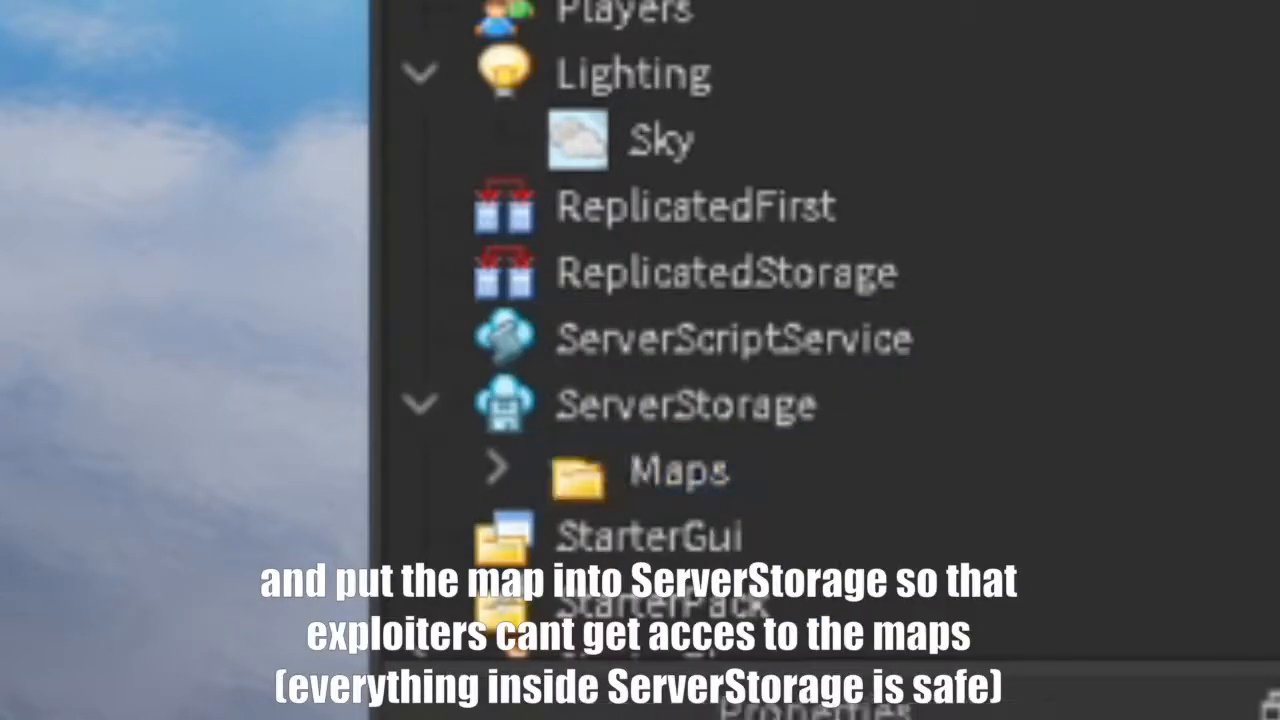